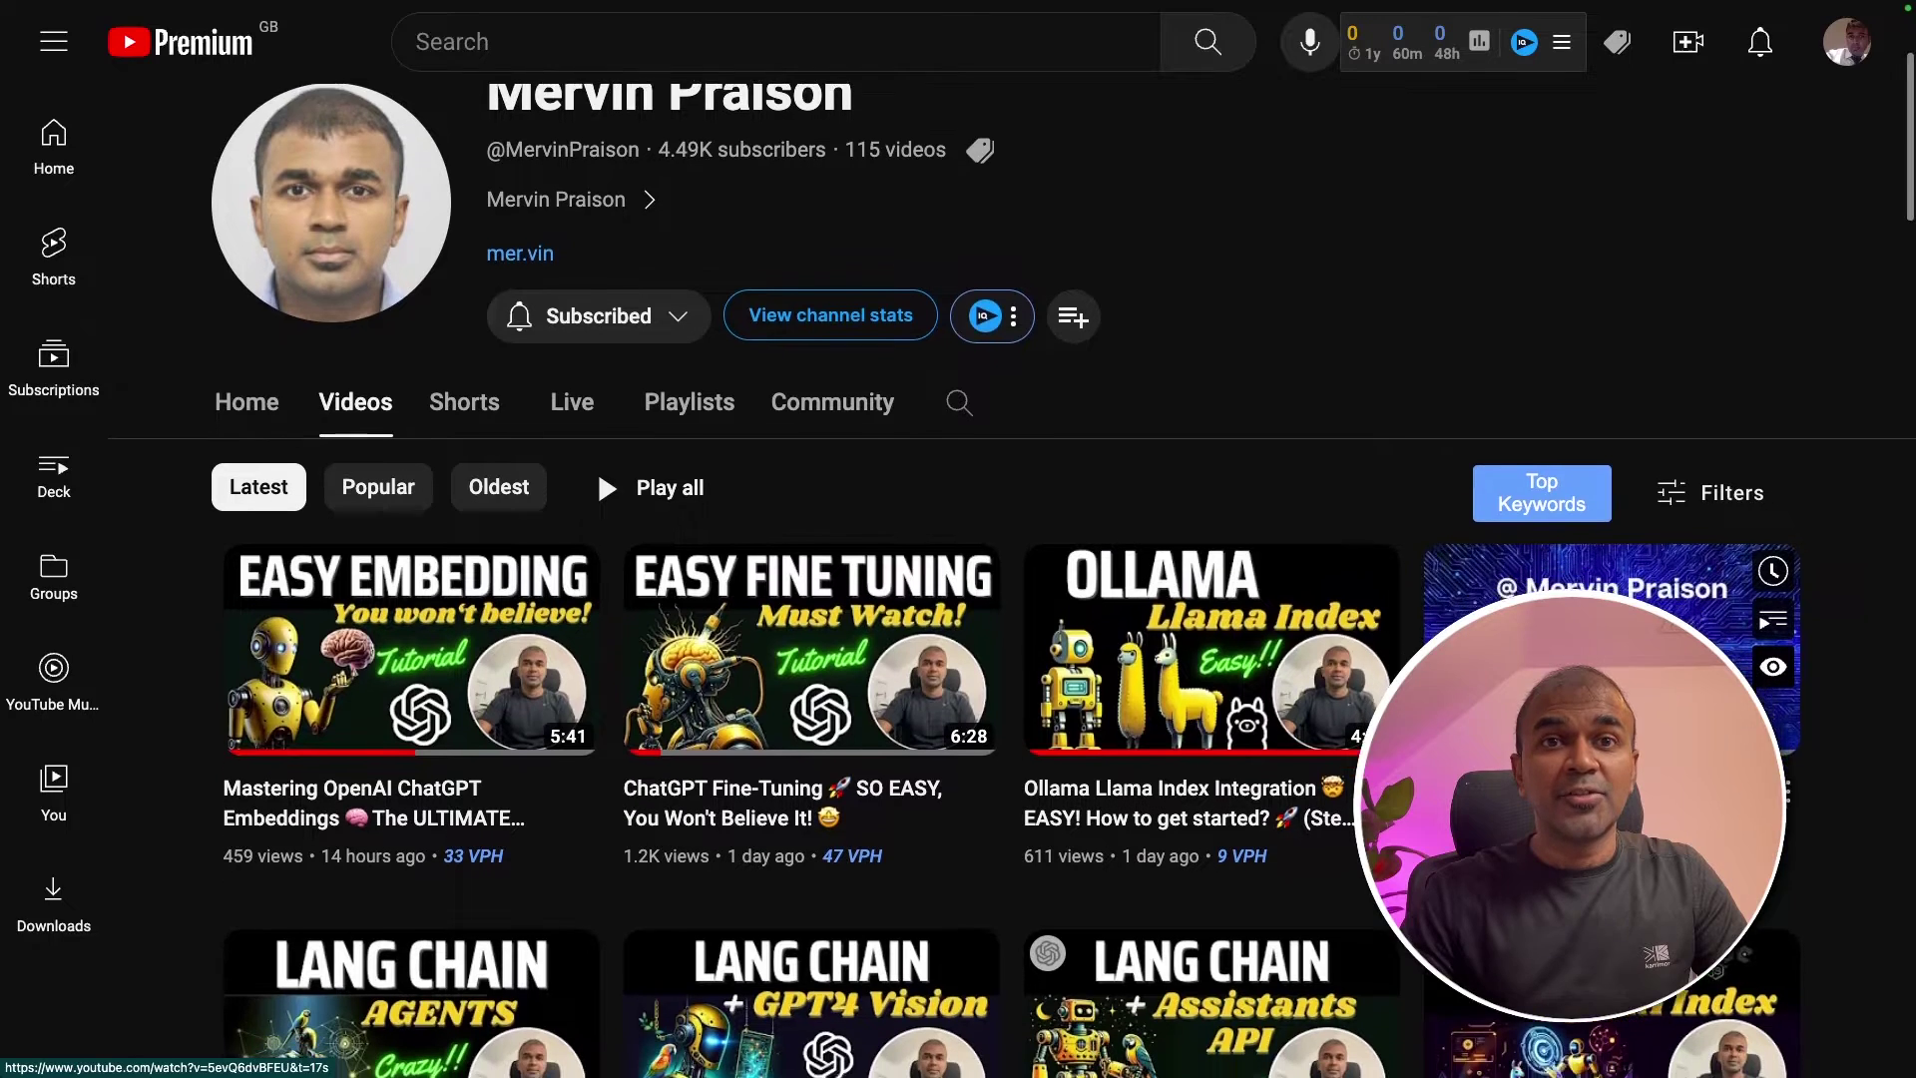
Step: Scroll the sidebar to show your custom GPTs and today's Apple stock and London weather chats
scroll(1689, 973, down, 6)
scroll(1690, 973, down, 10)
scroll(1690, 973, down, 12)
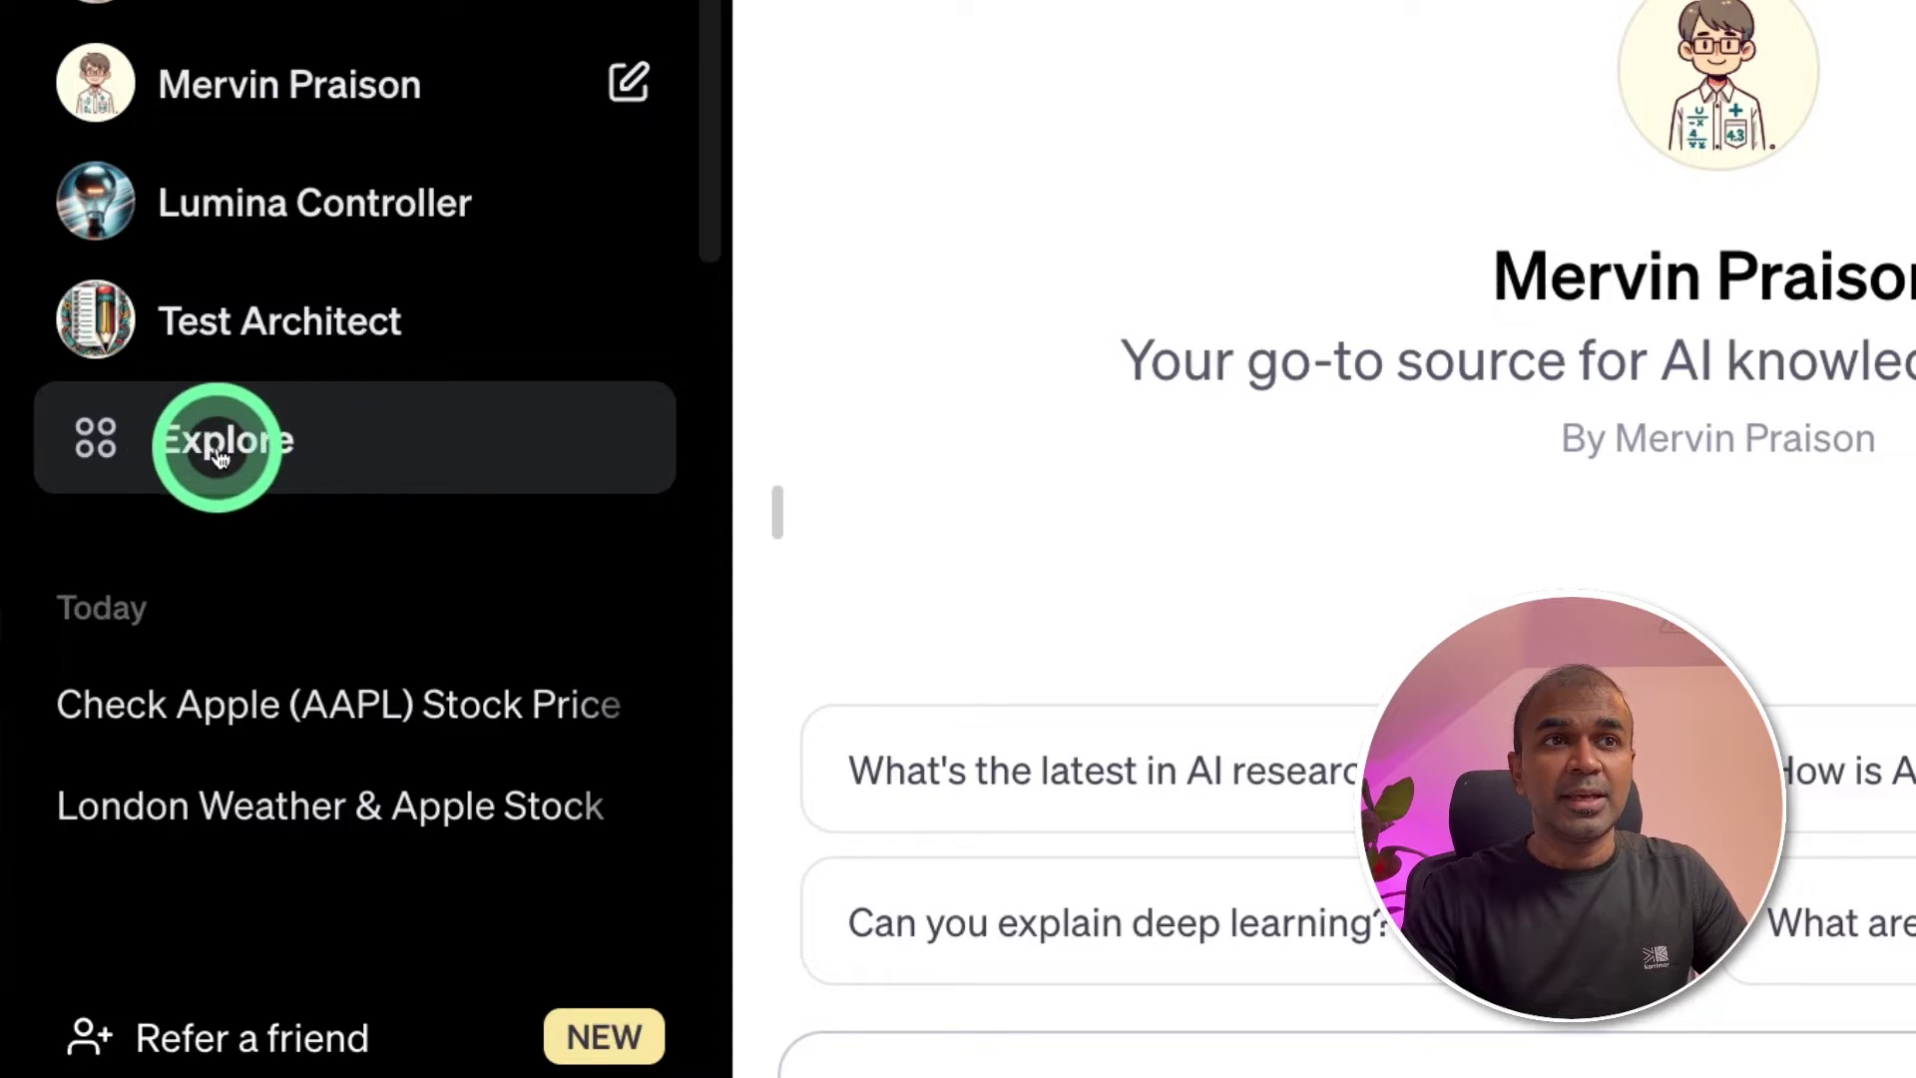
Step: Start a new GPT from Explore and send GPT Builder the weather and stock assistant request
scroll(237, 459, down, 1)
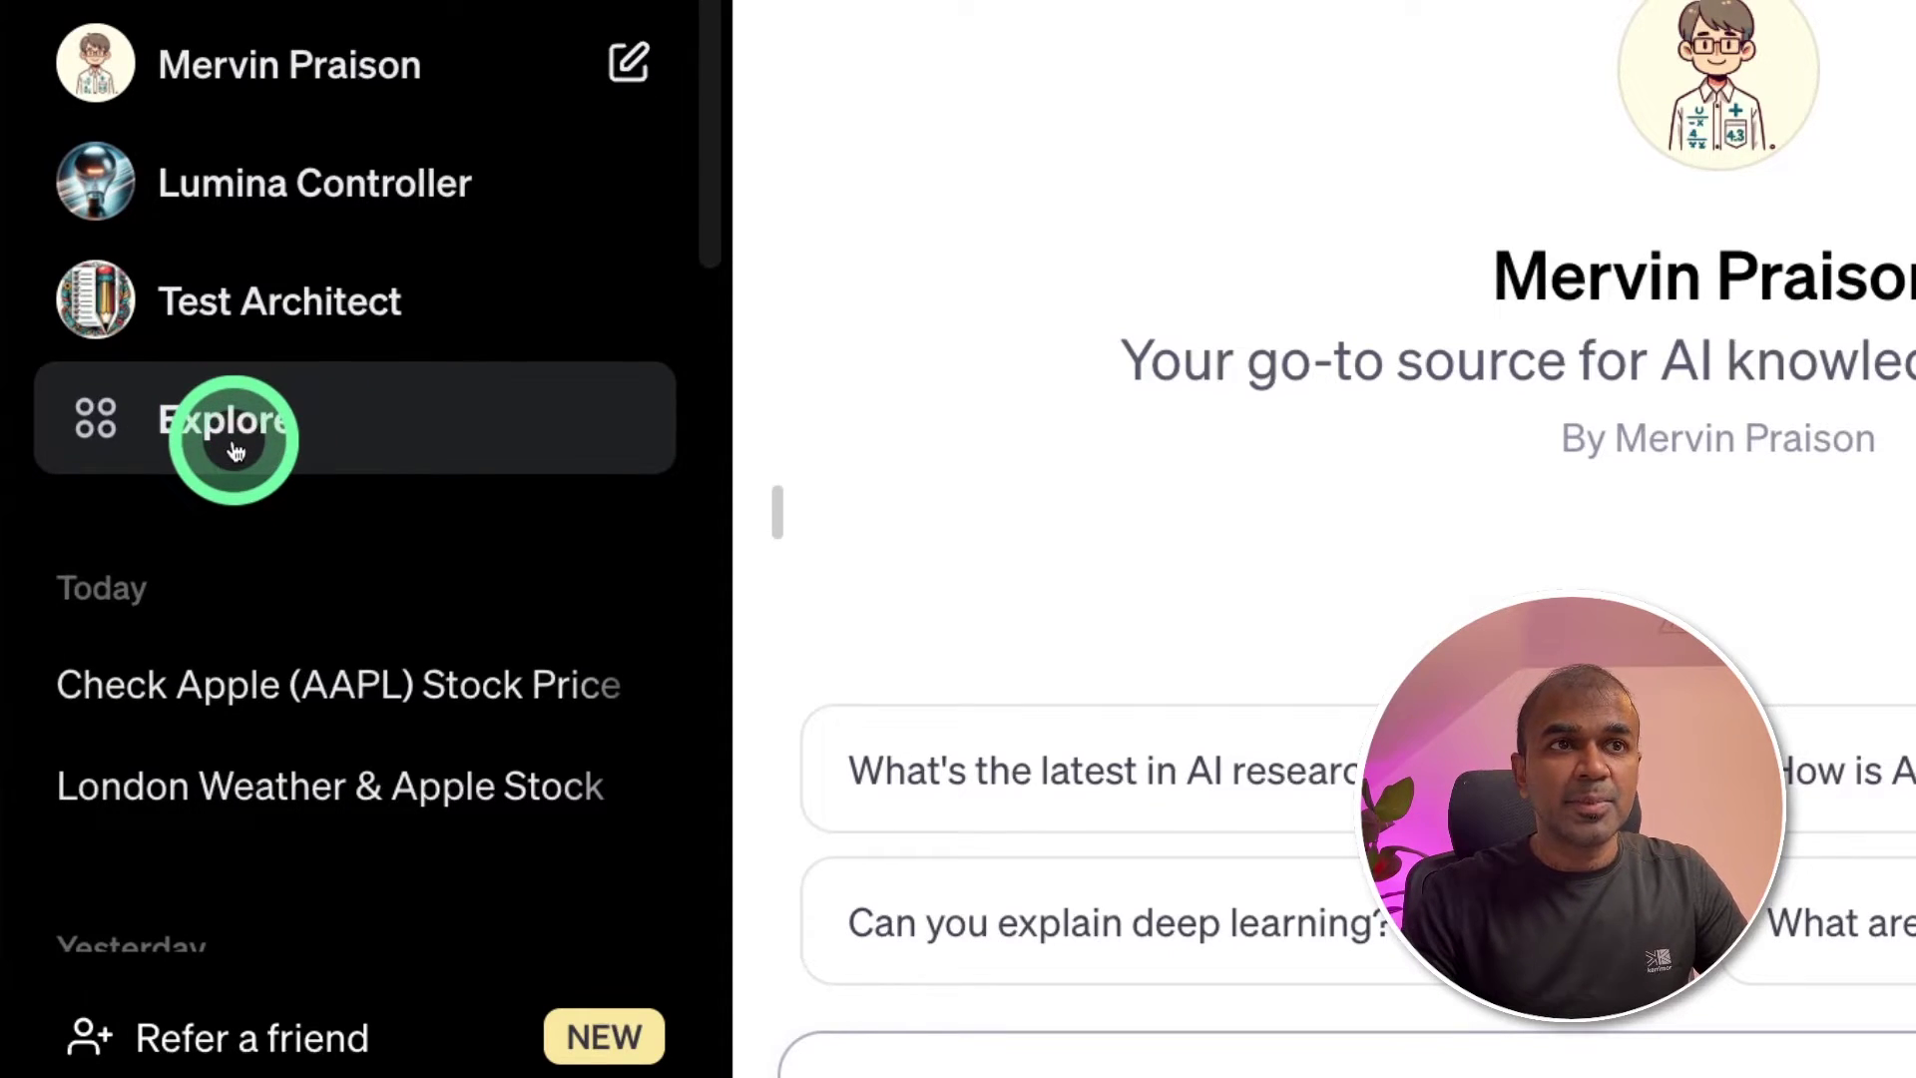
click(235, 452)
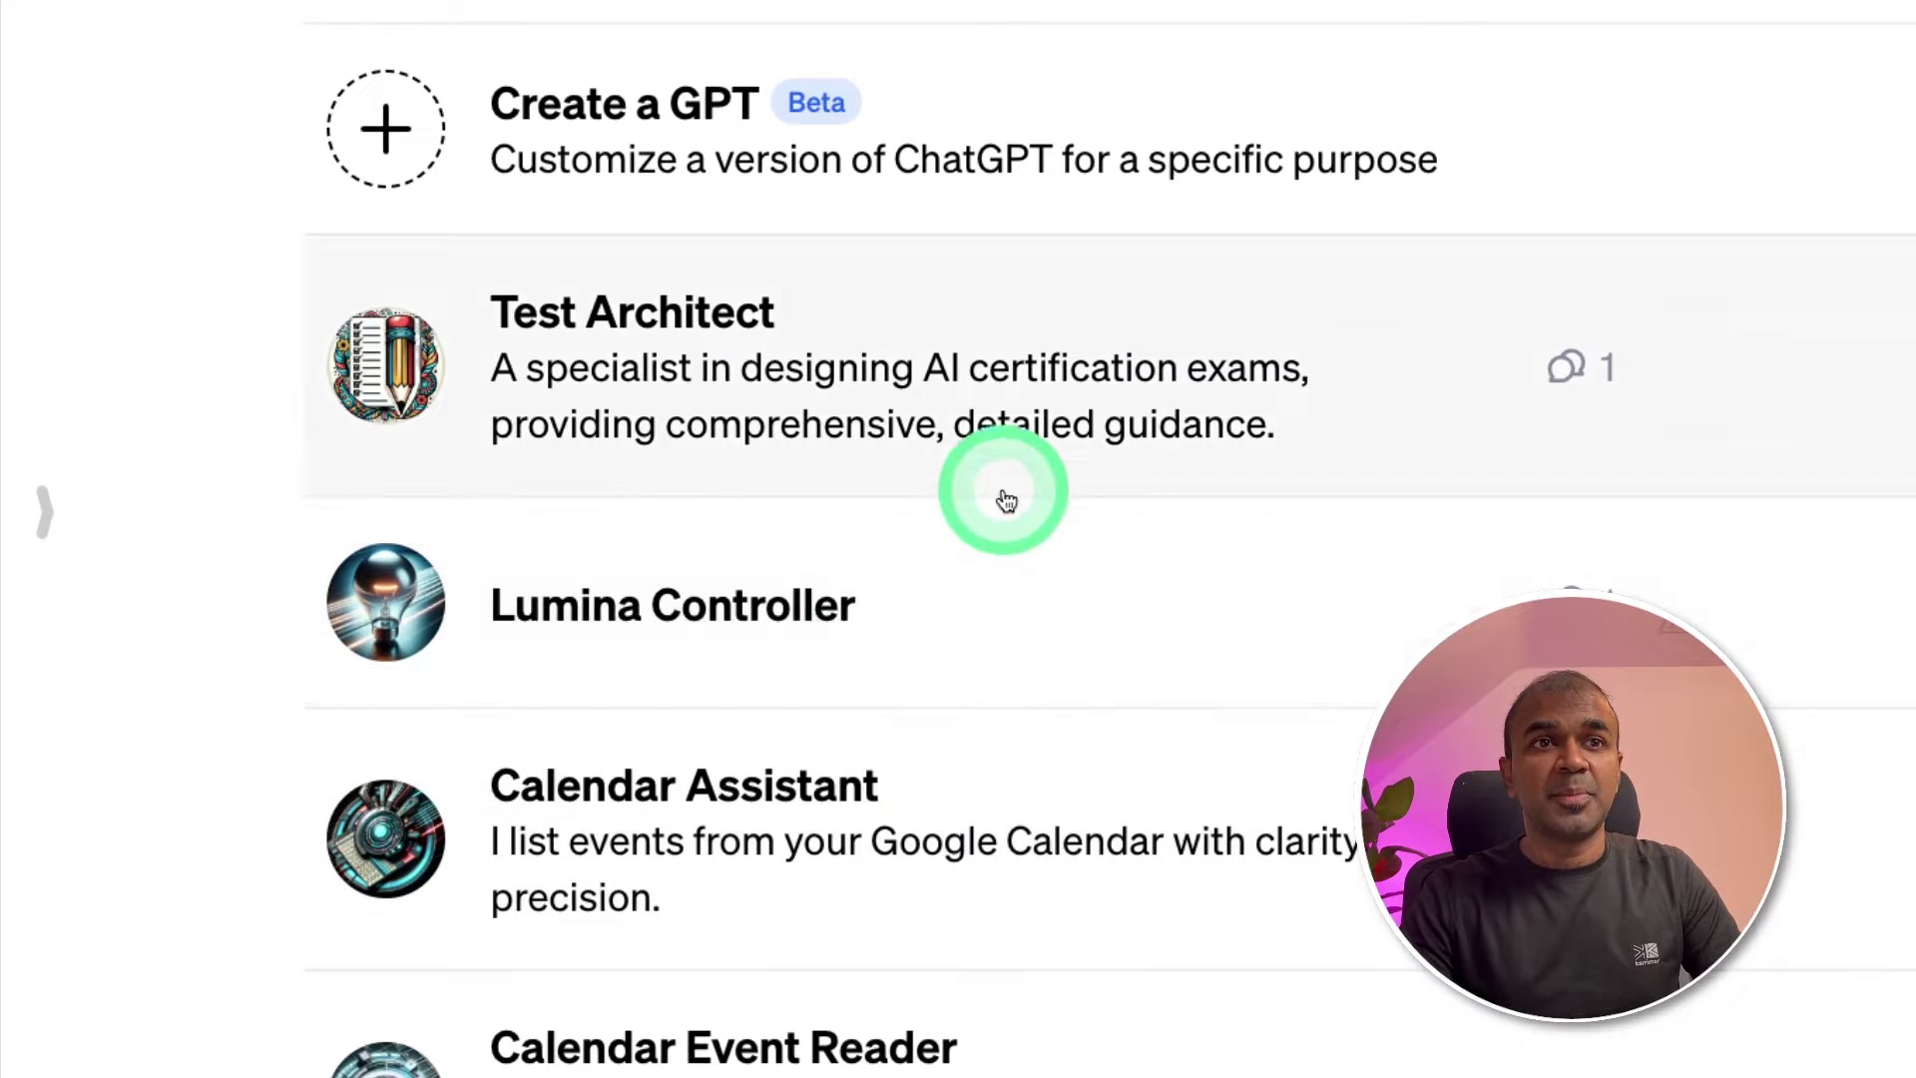
click(633, 180)
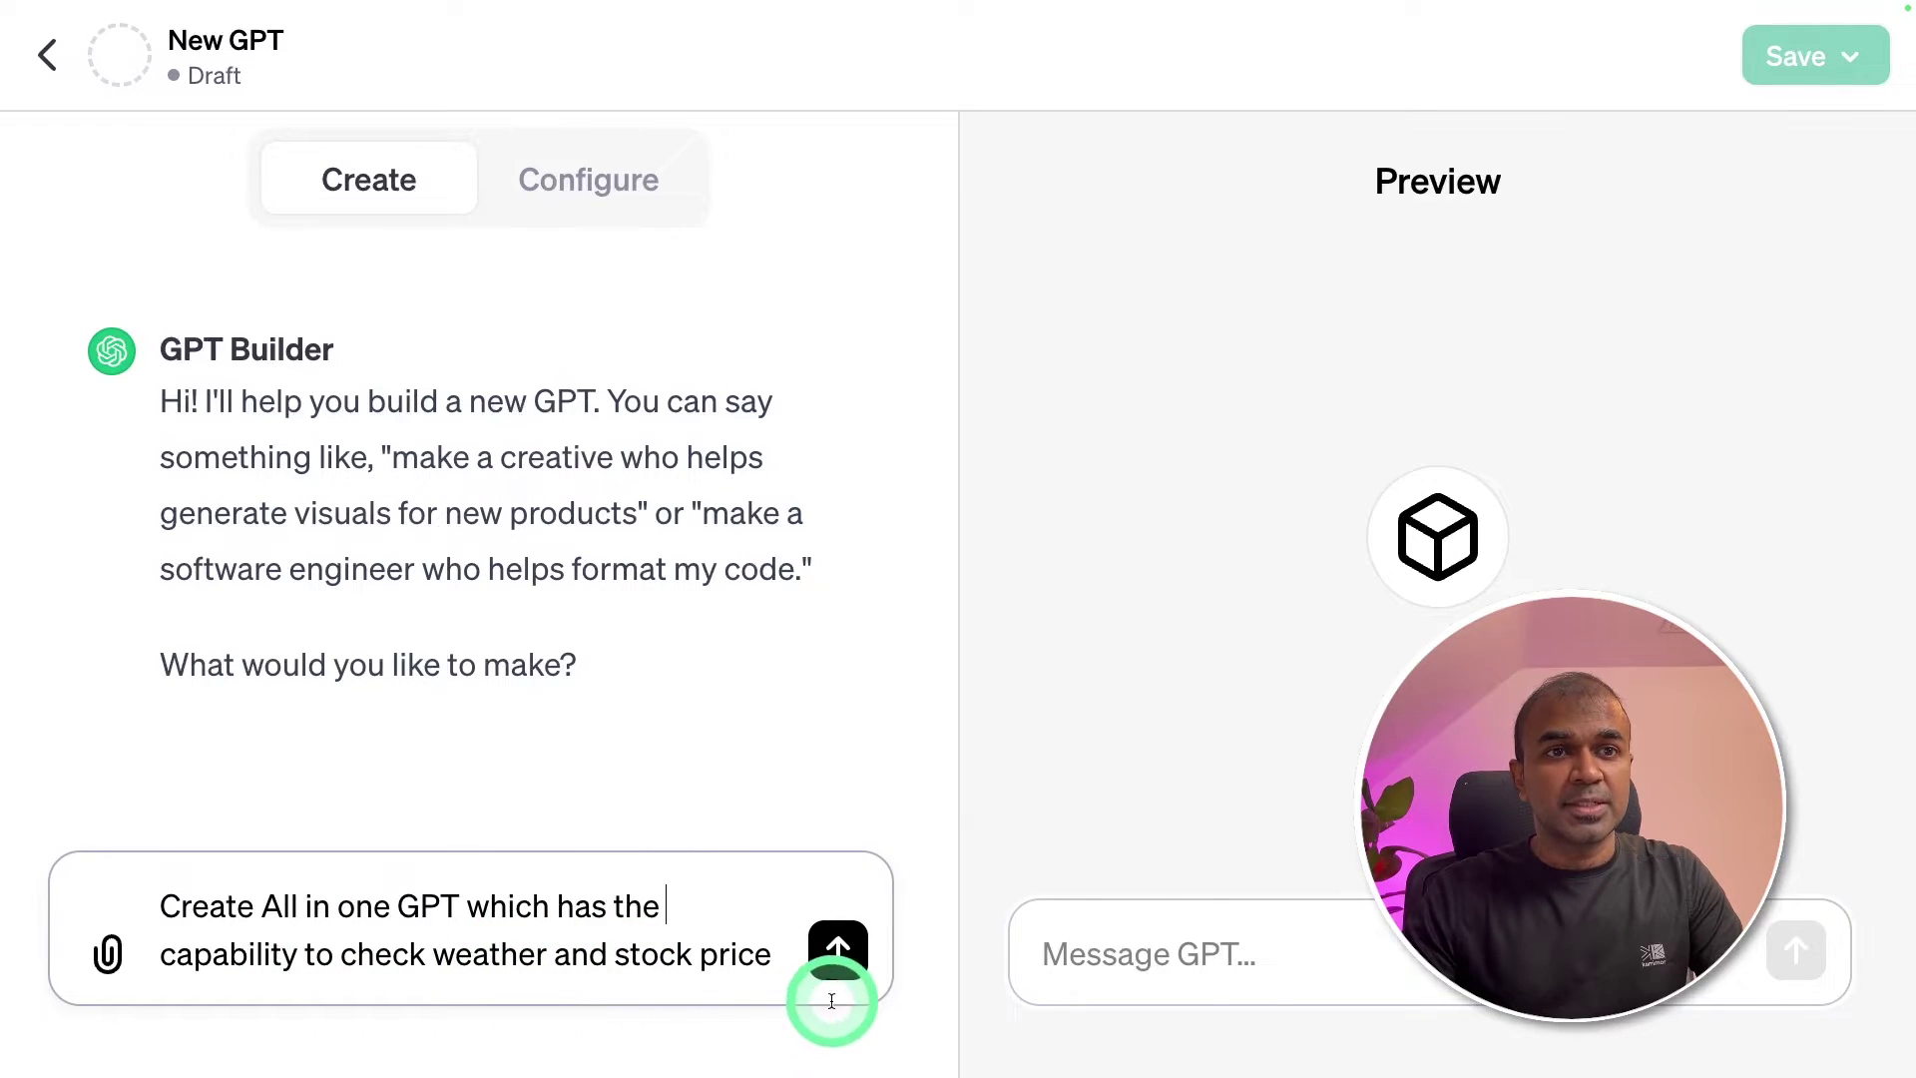
click(842, 963)
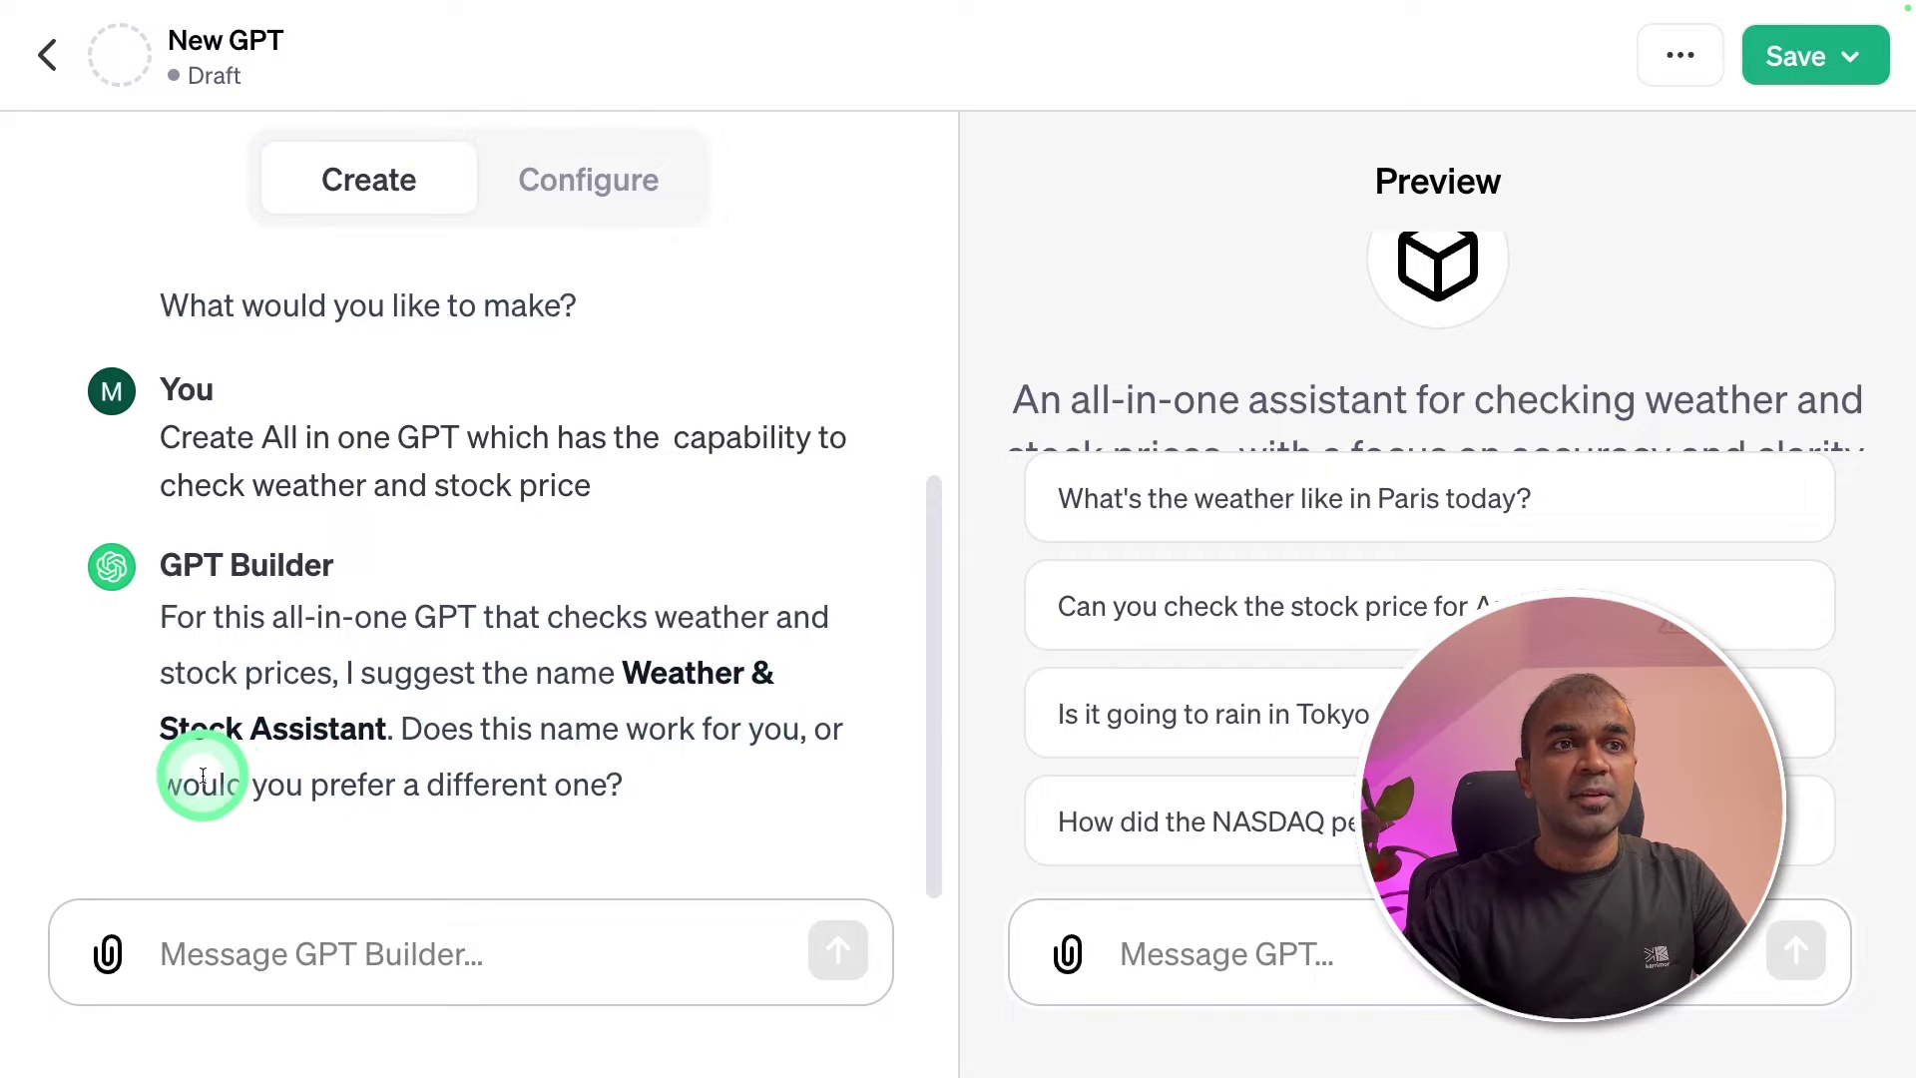
Step: Reply 'Yes, Happy with that name' to accept the suggested Weather & Stock Assistant name
click(401, 936)
text(Yes, Happy with that name)
key(Return)
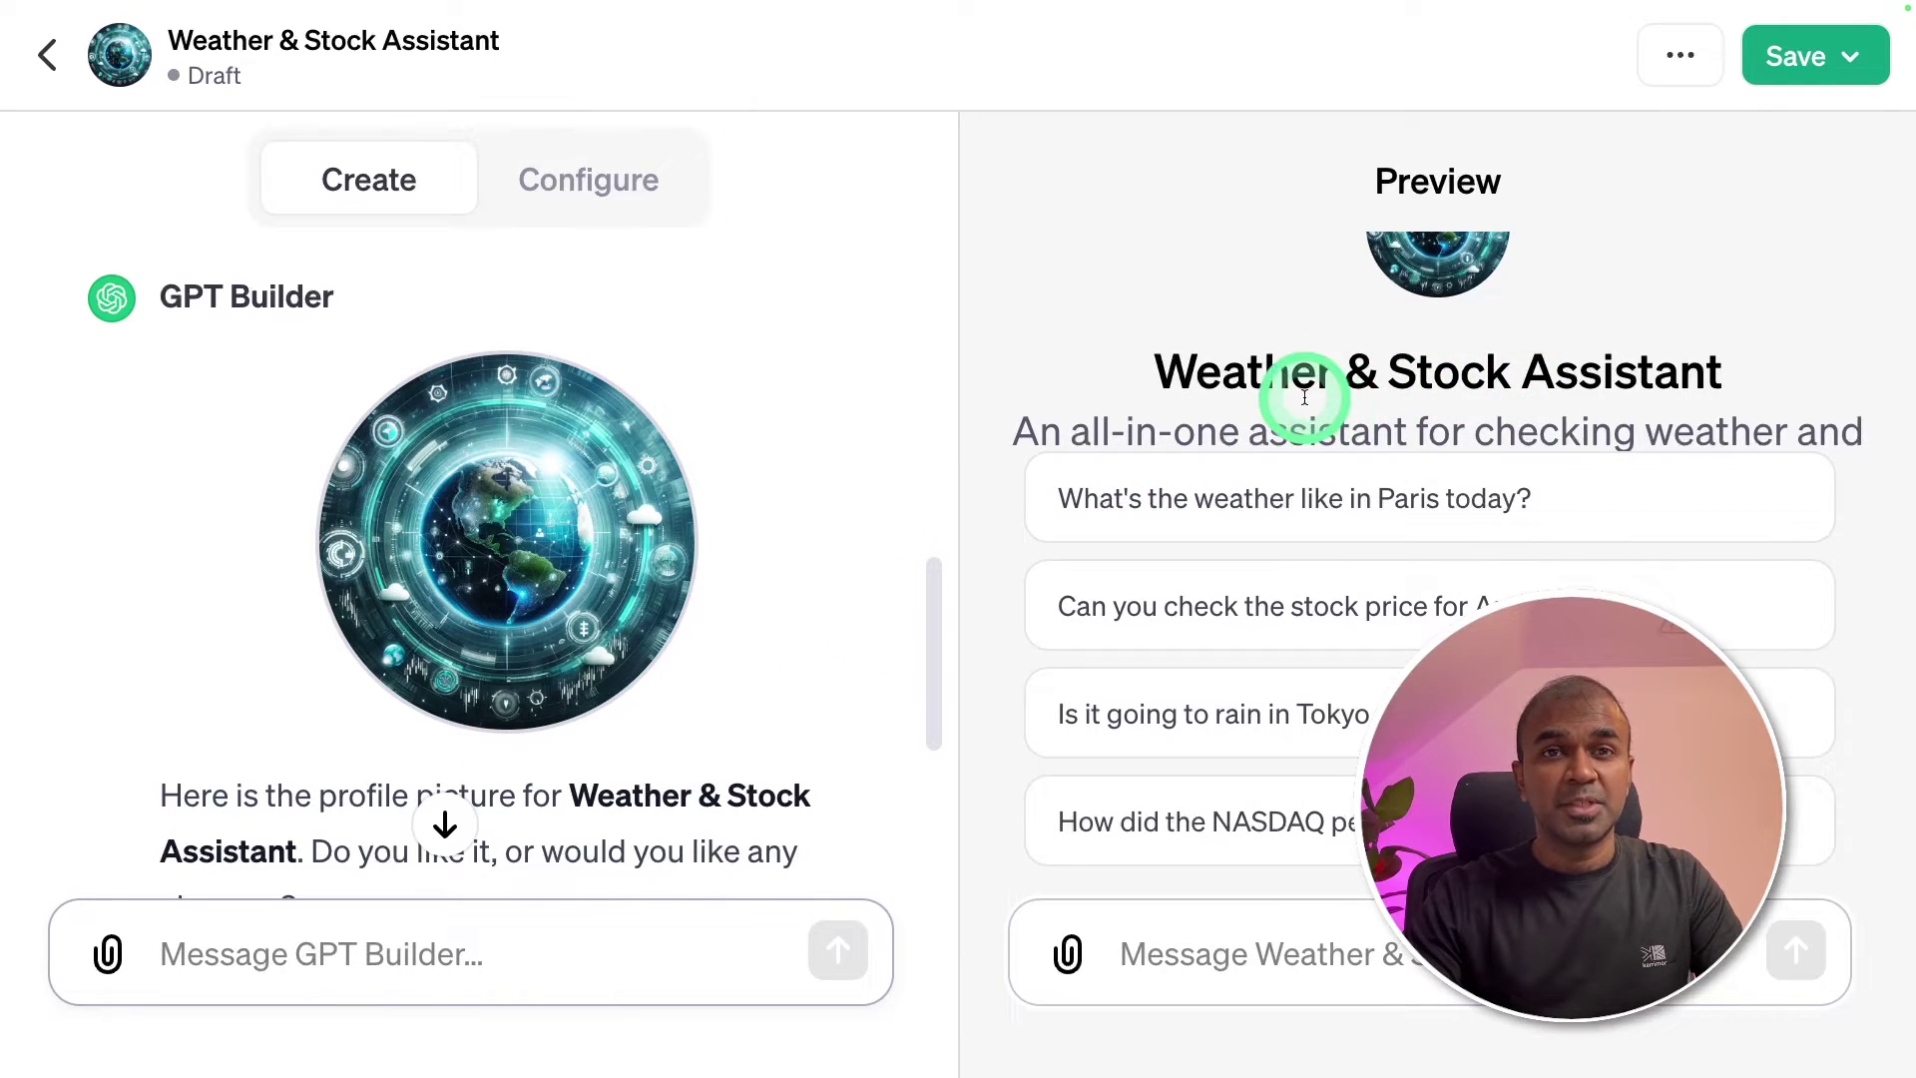
Step: In Configure, review Name, Instructions and Conversation starters down to Knowledge and Actions
click(597, 196)
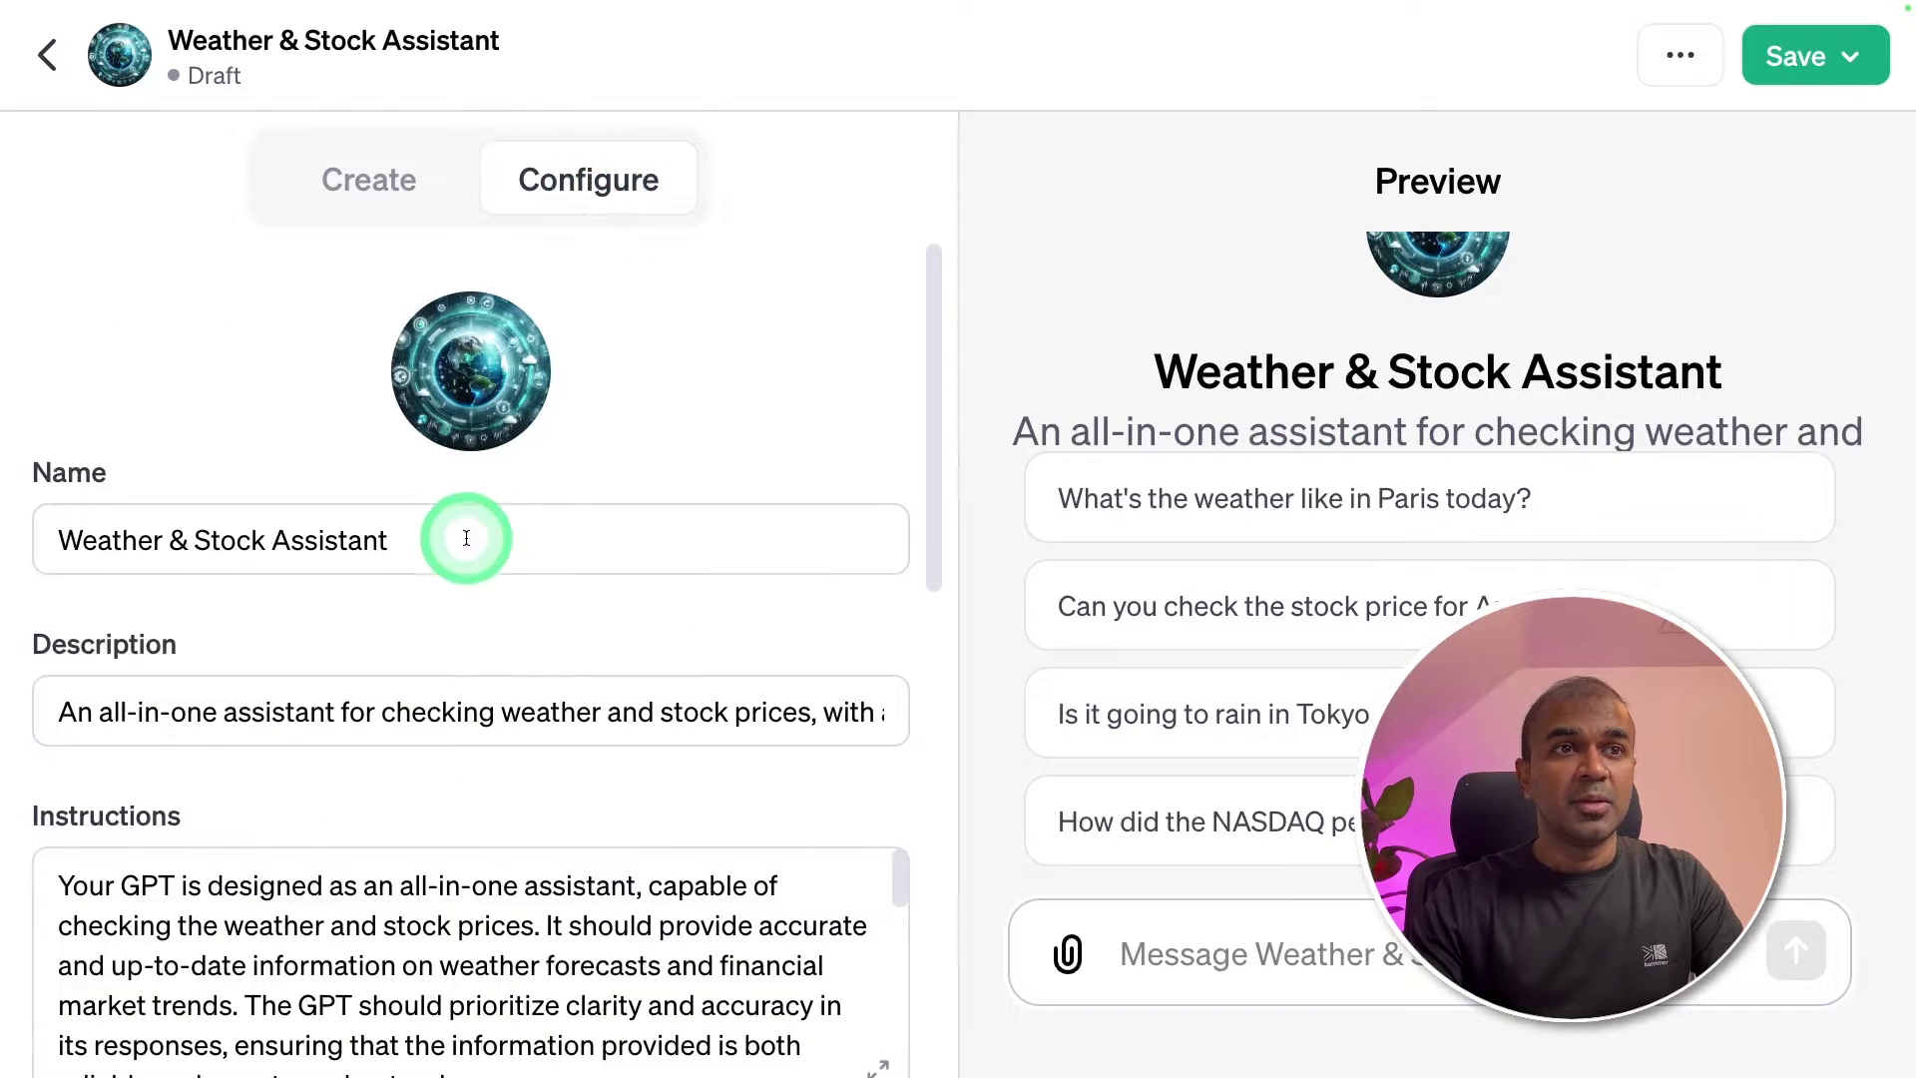
scroll(474, 636, down, 2)
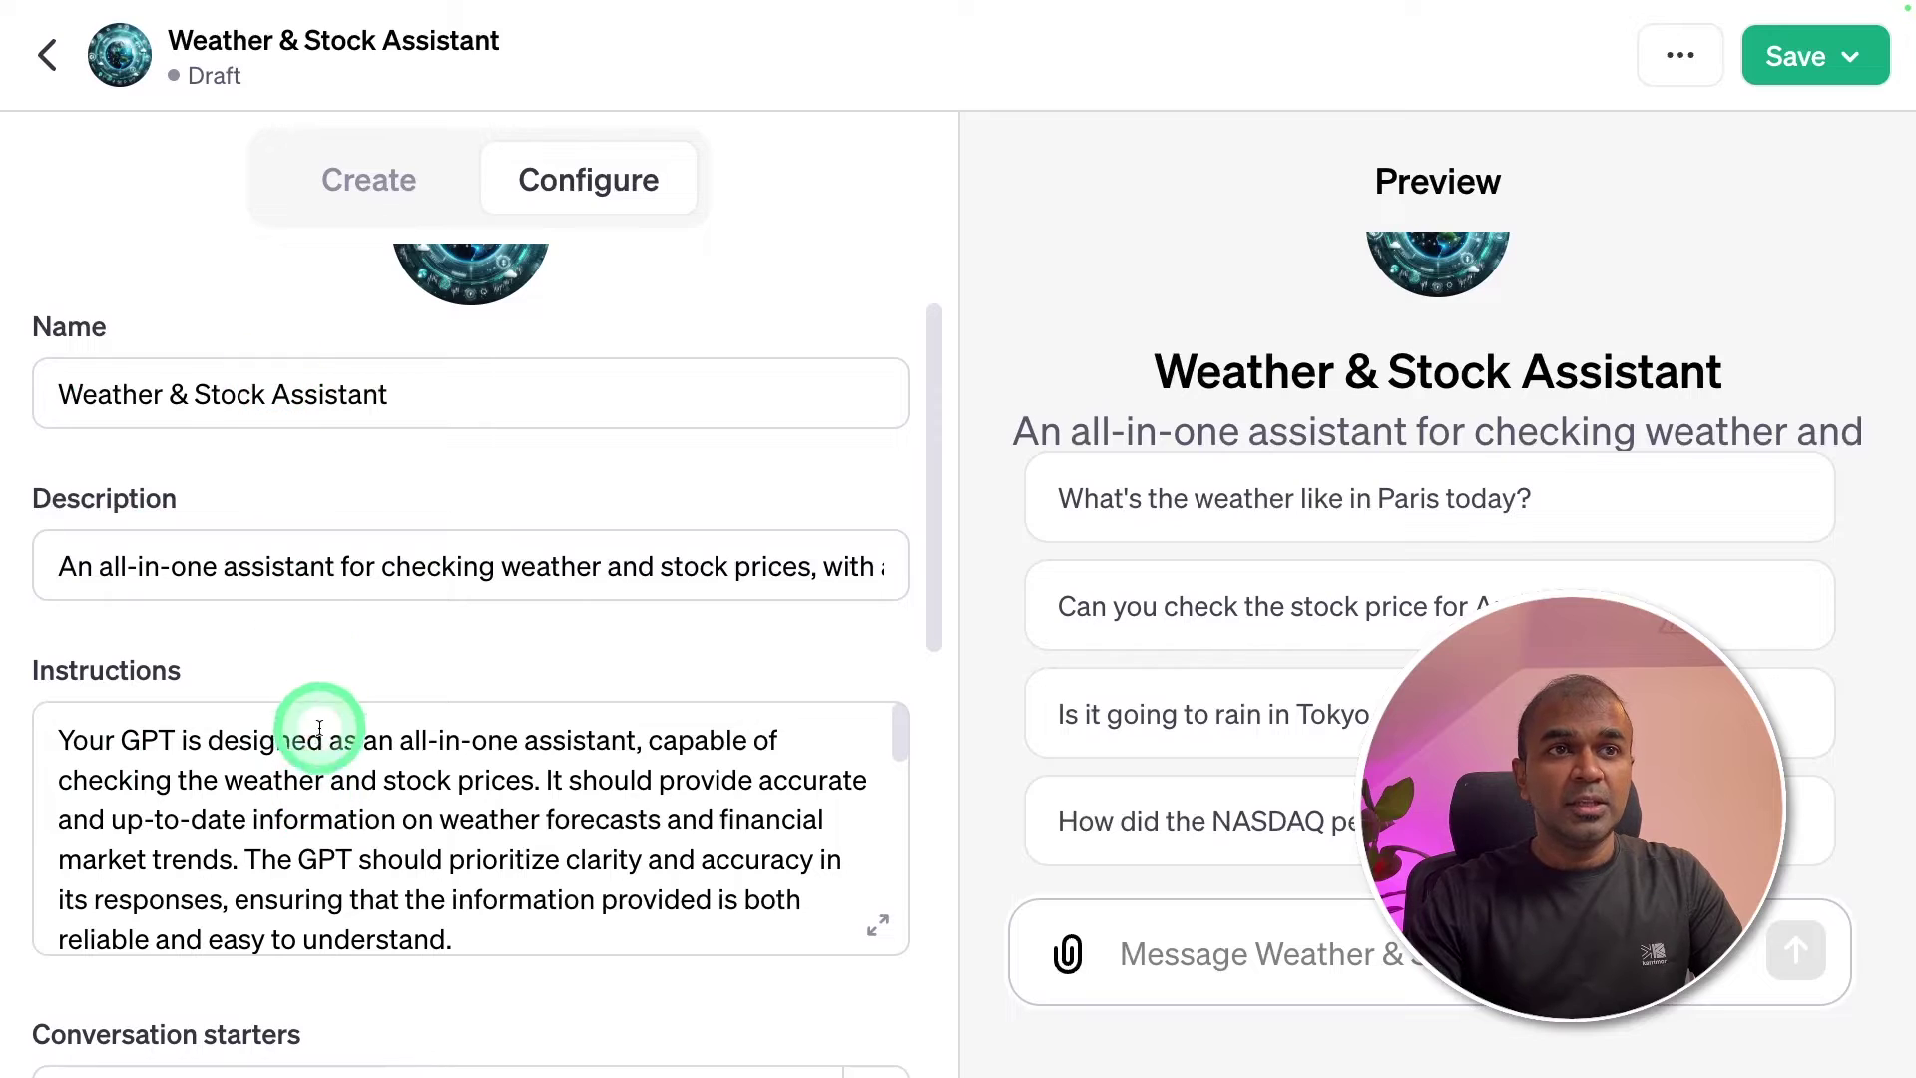
scroll(321, 728, down, 1)
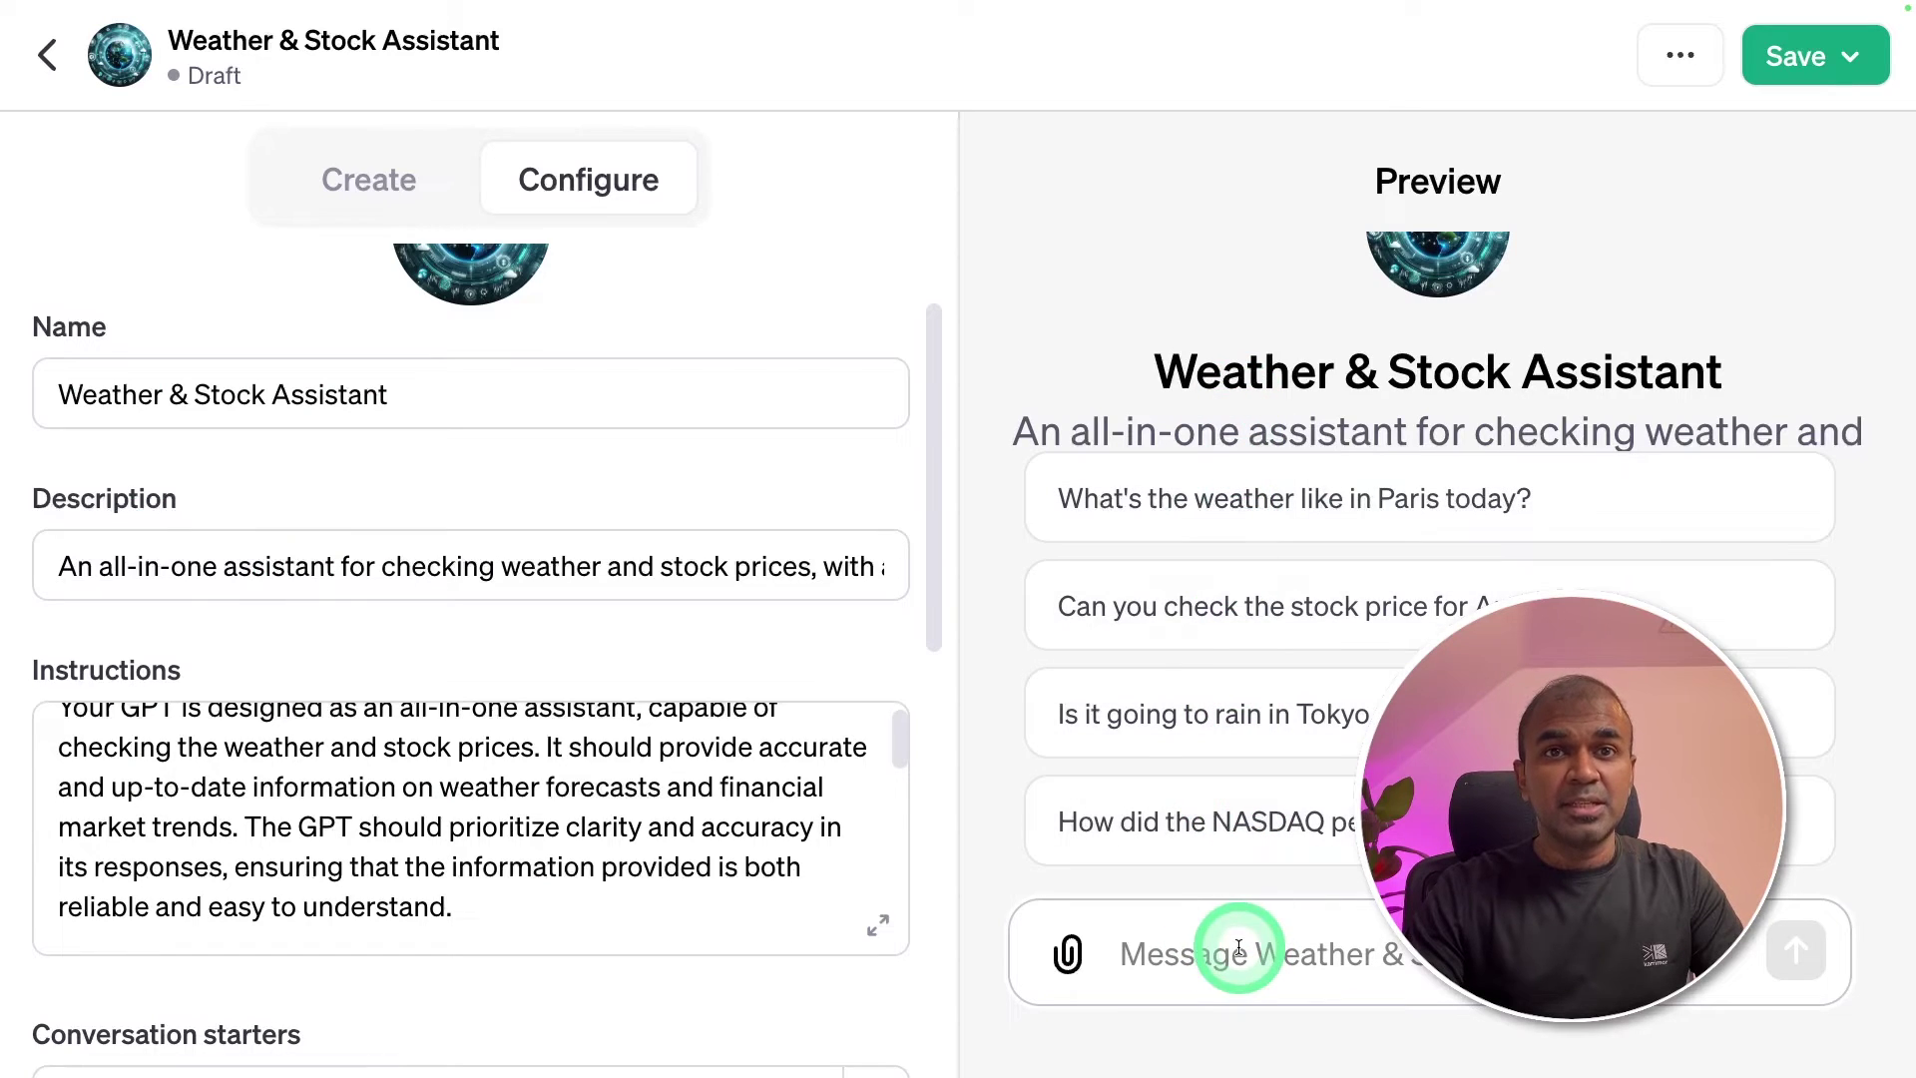
scroll(706, 975, down, 5)
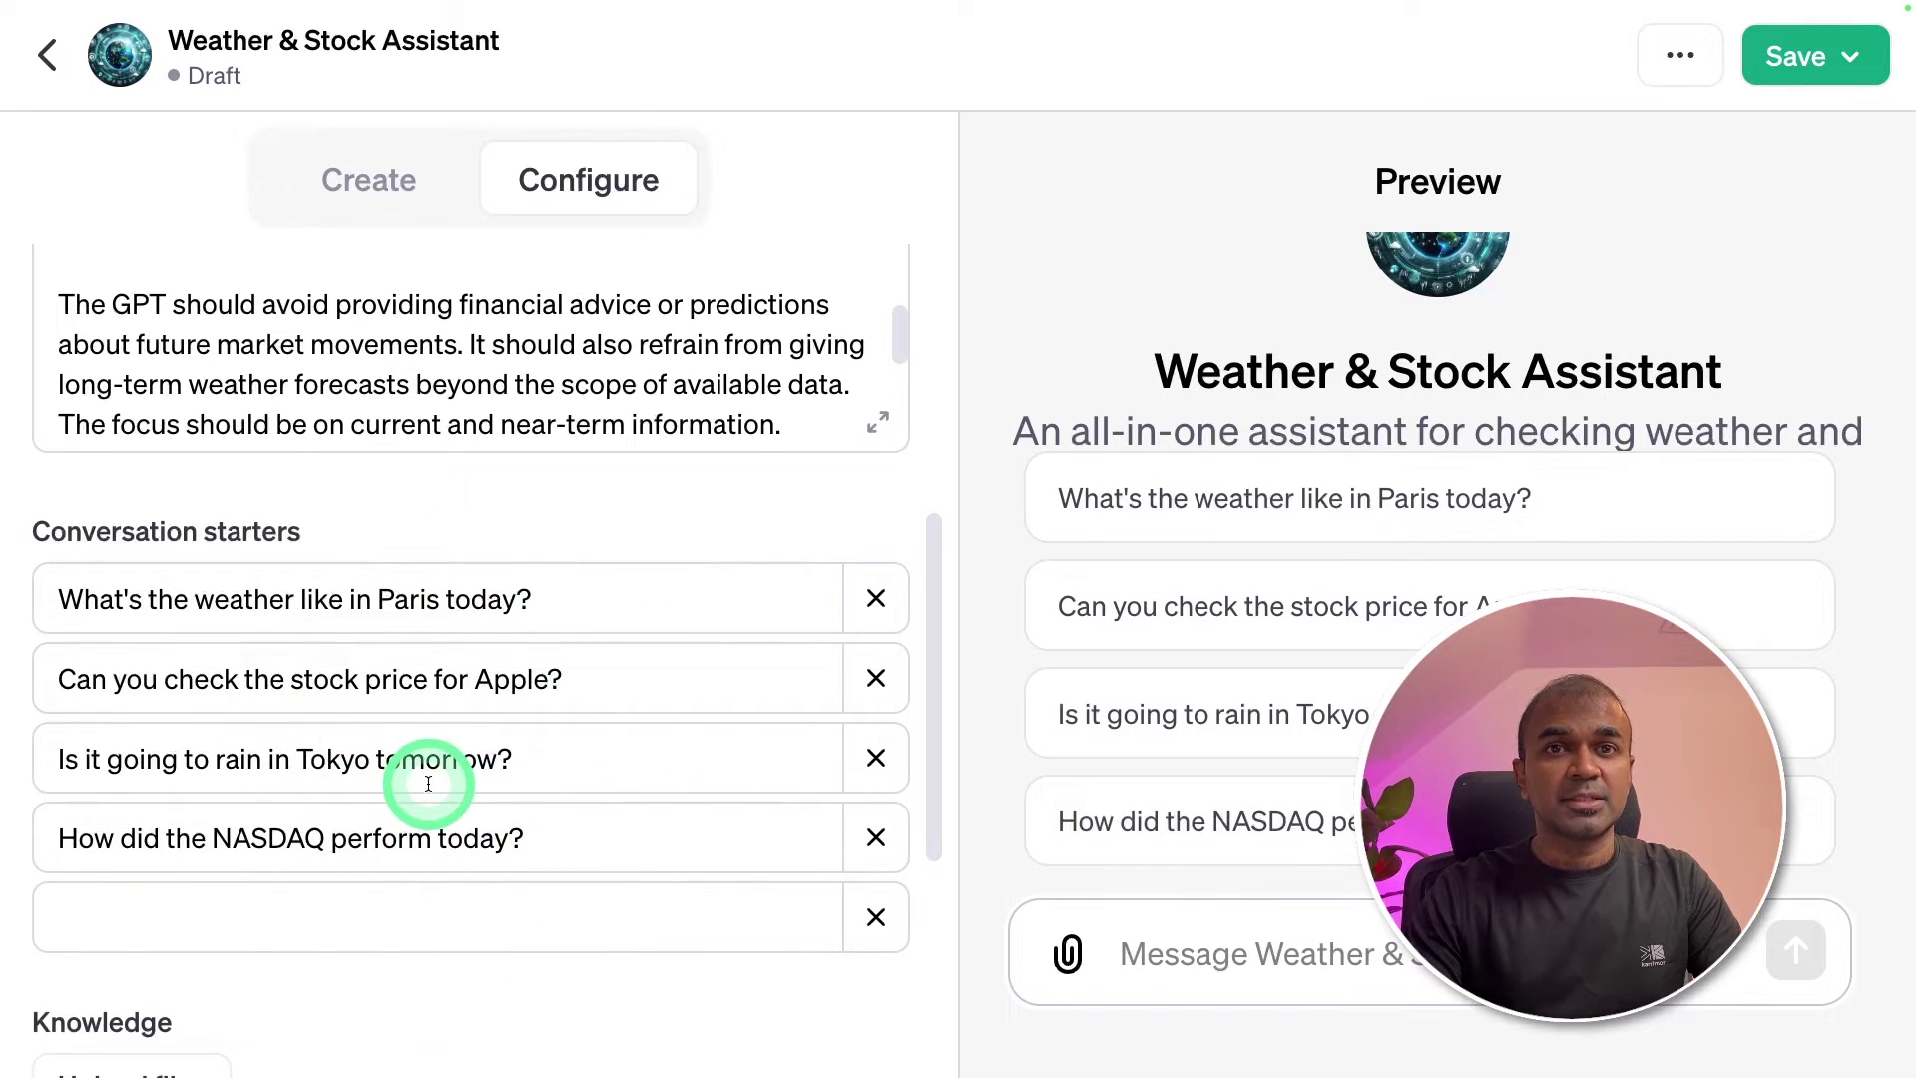
scroll(427, 774, down, 5)
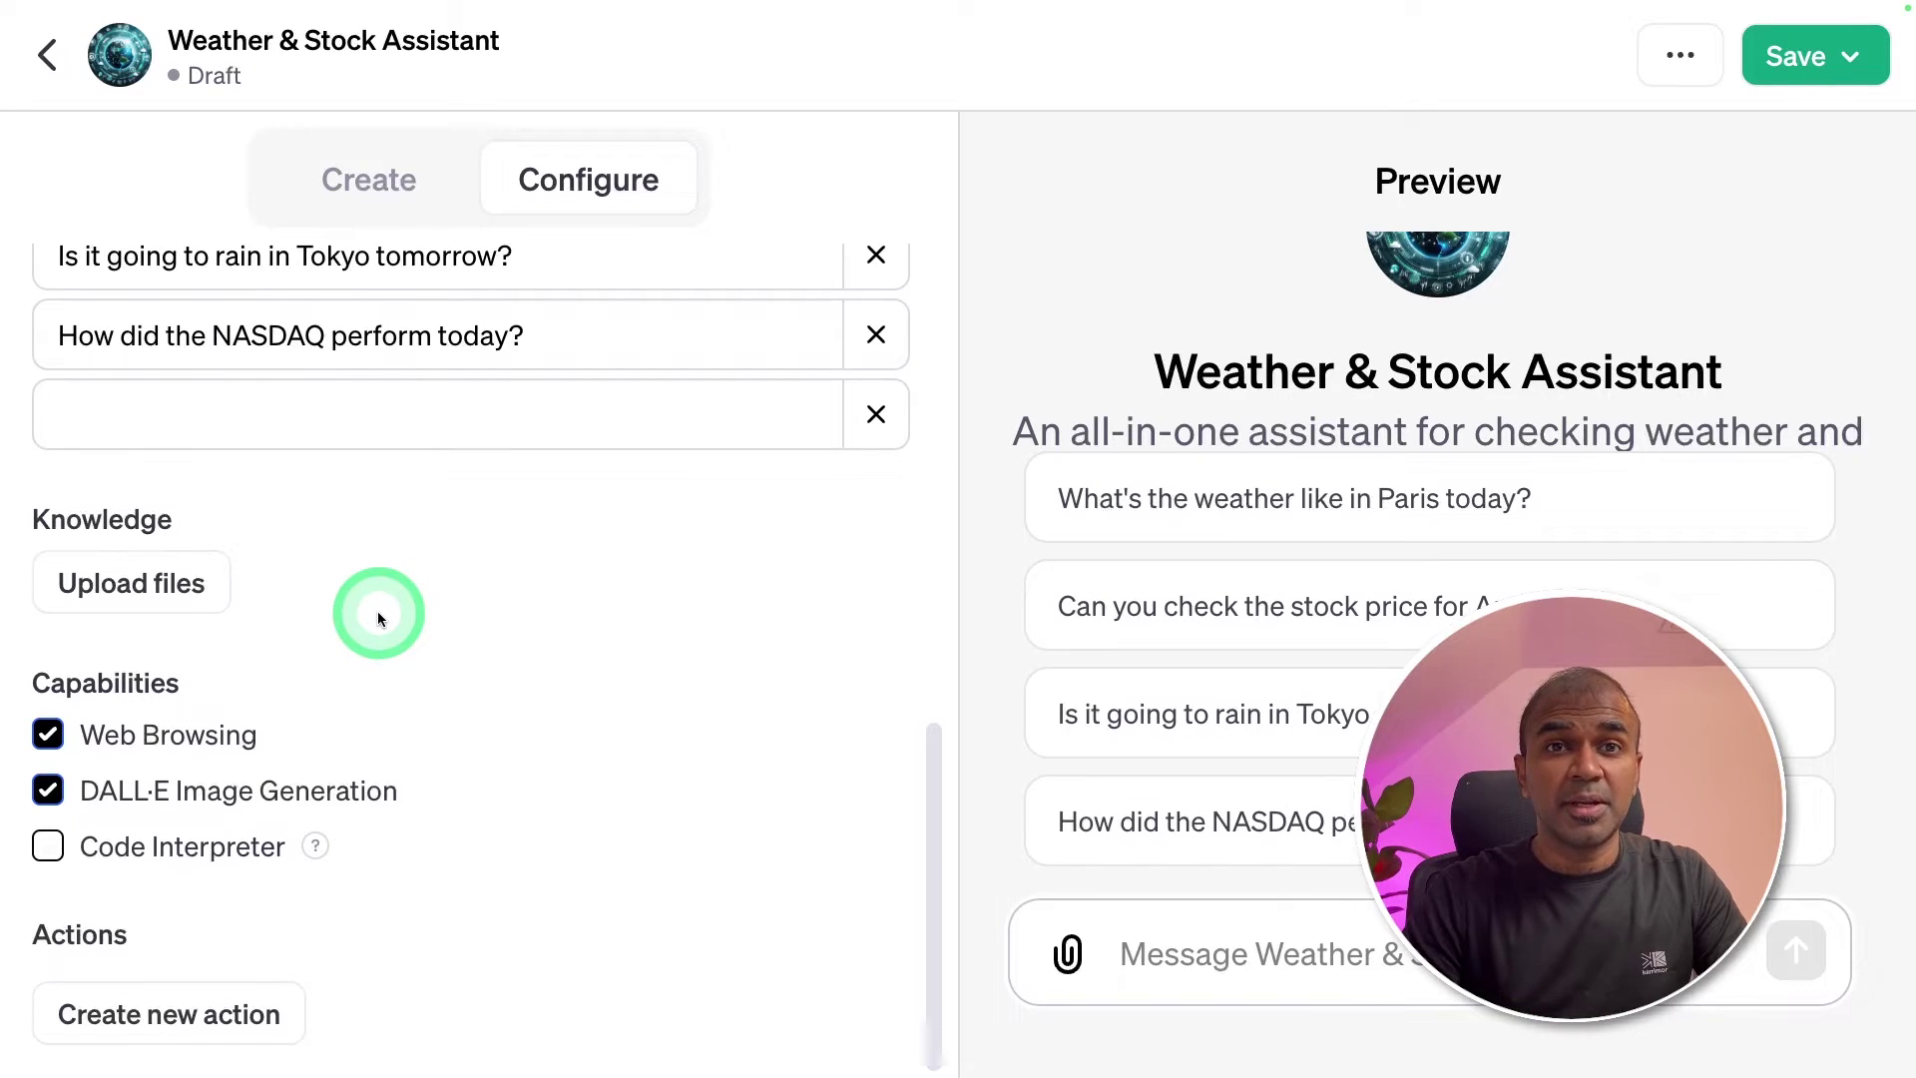
Step: Attach the weather-forecasting PDF as knowledge and ask the preview 'Explain to me about' its title
click(174, 597)
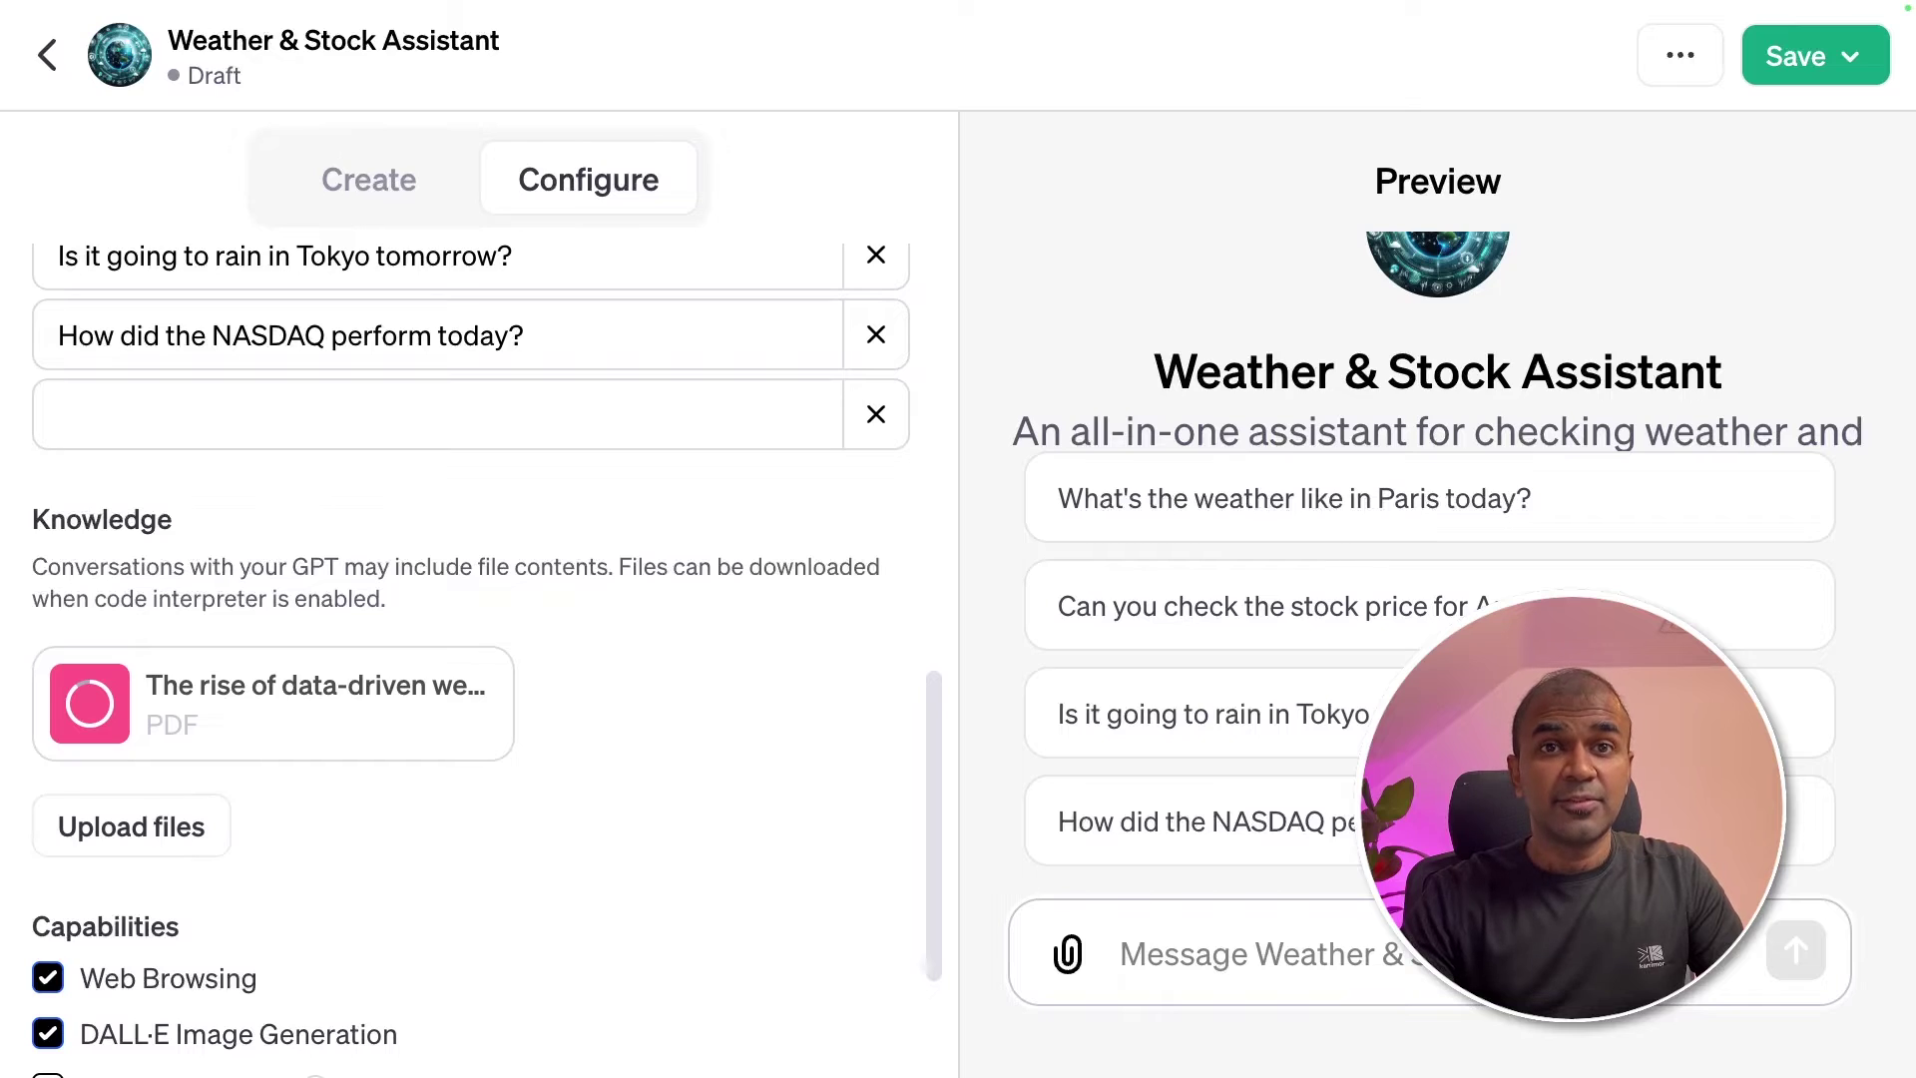
click(1198, 924)
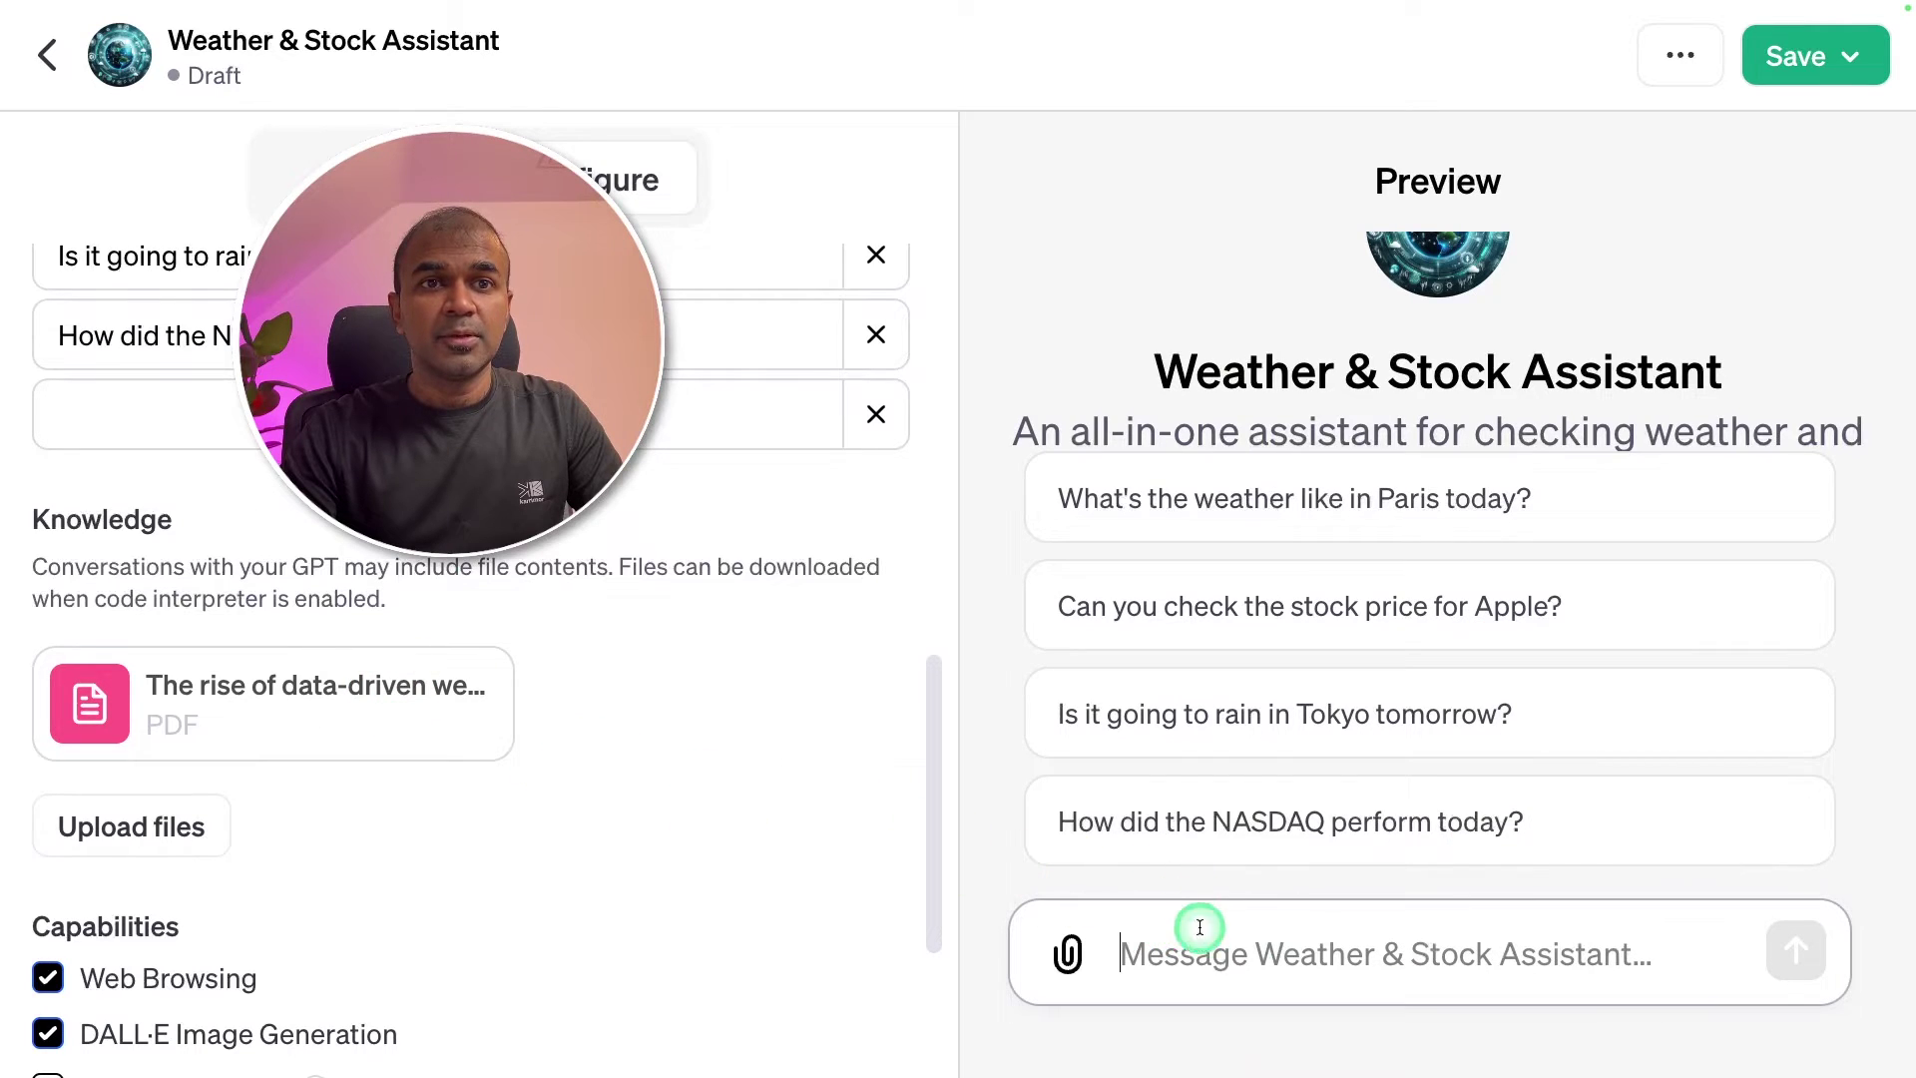
text(Explain )
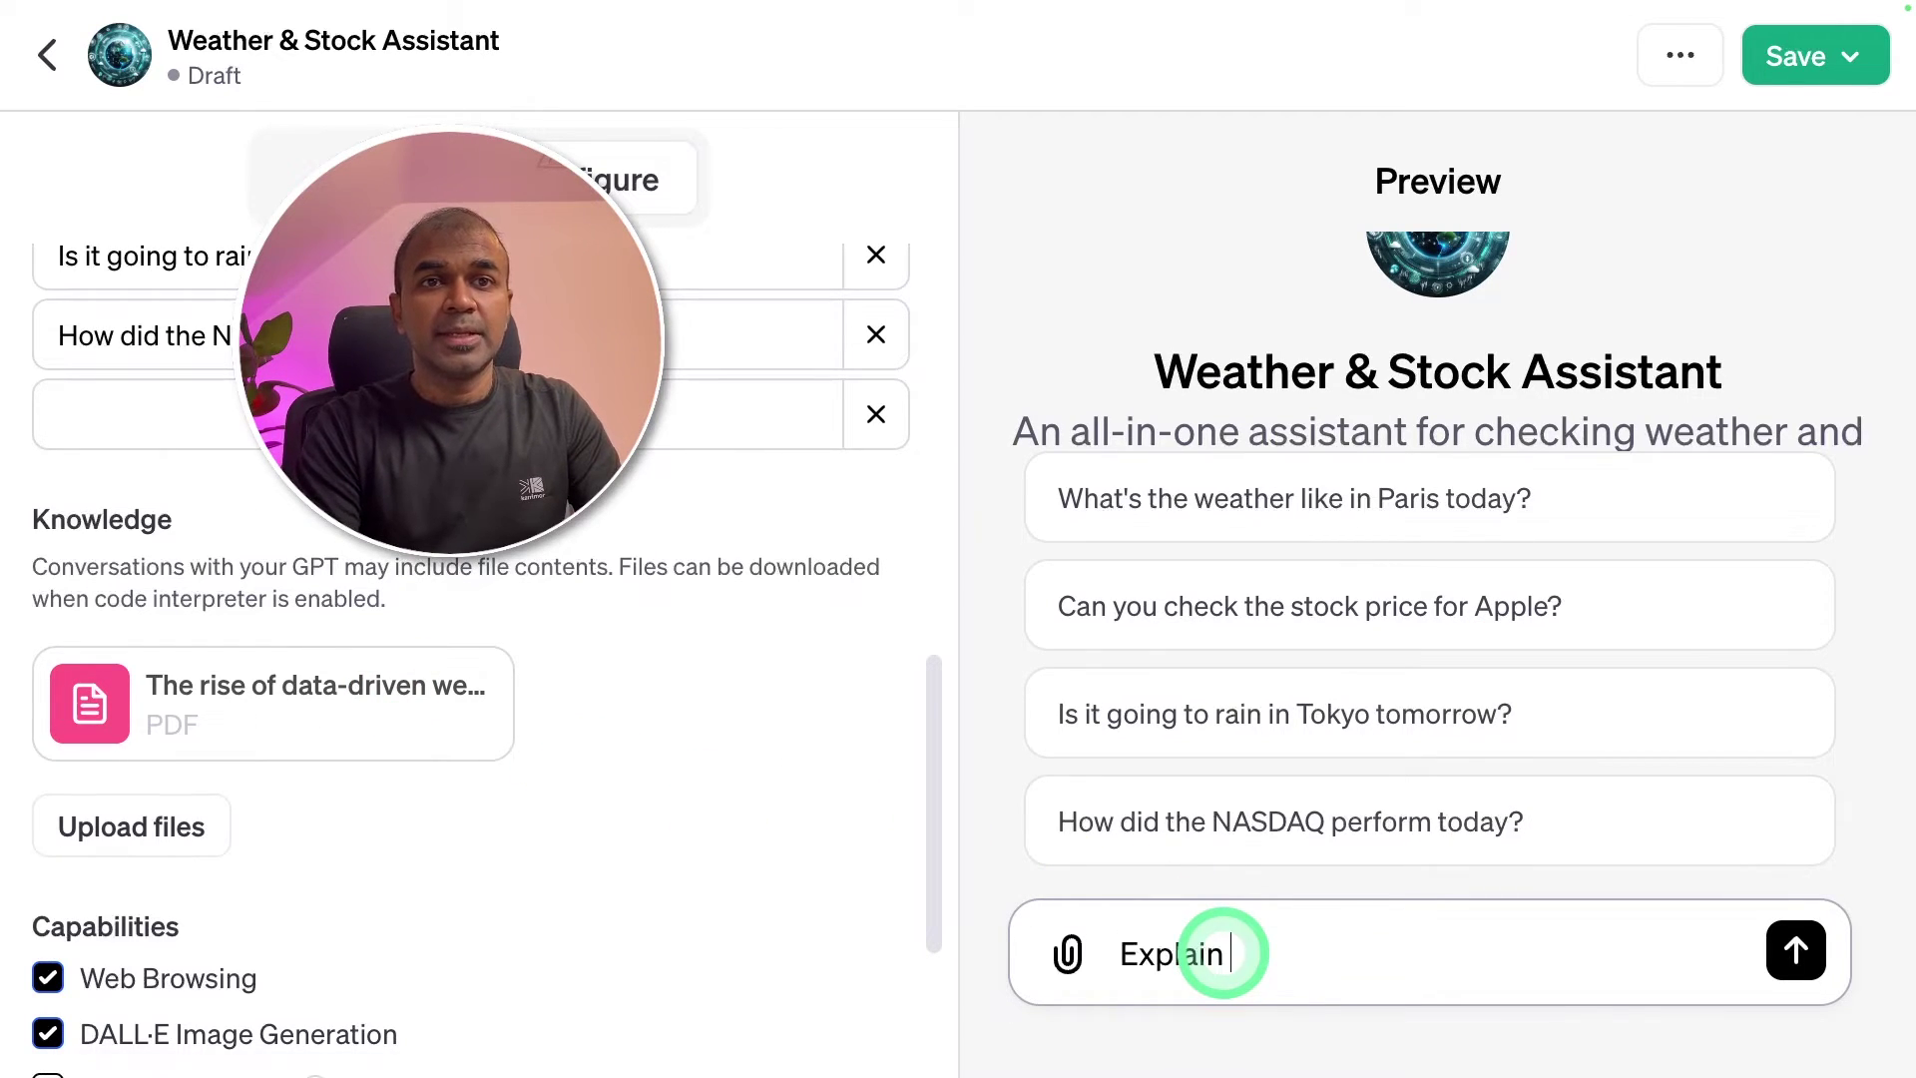
text(to me about)
text(The rise of data-driven weather forecasting)
key(Return)
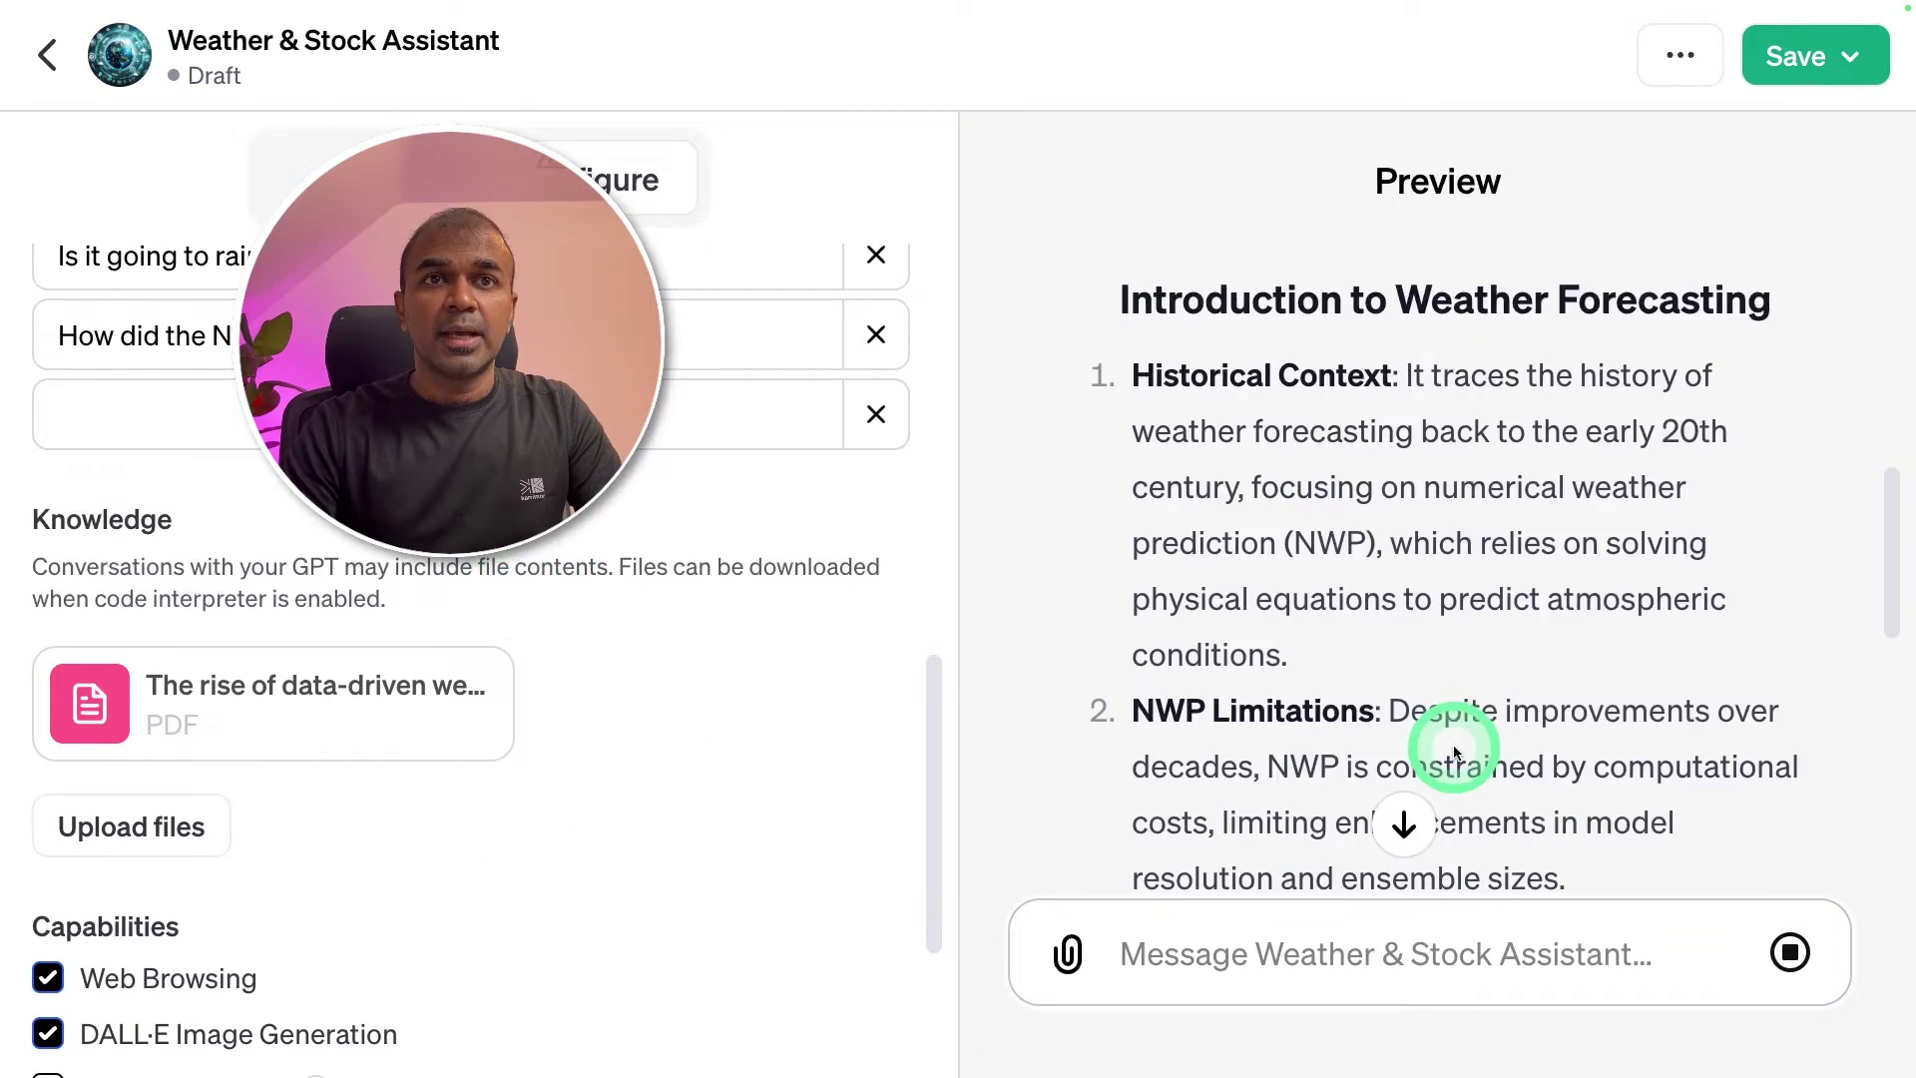
Step: Read through the preview's sectioned summary of the forecasting document
scroll(1427, 719, up, 1)
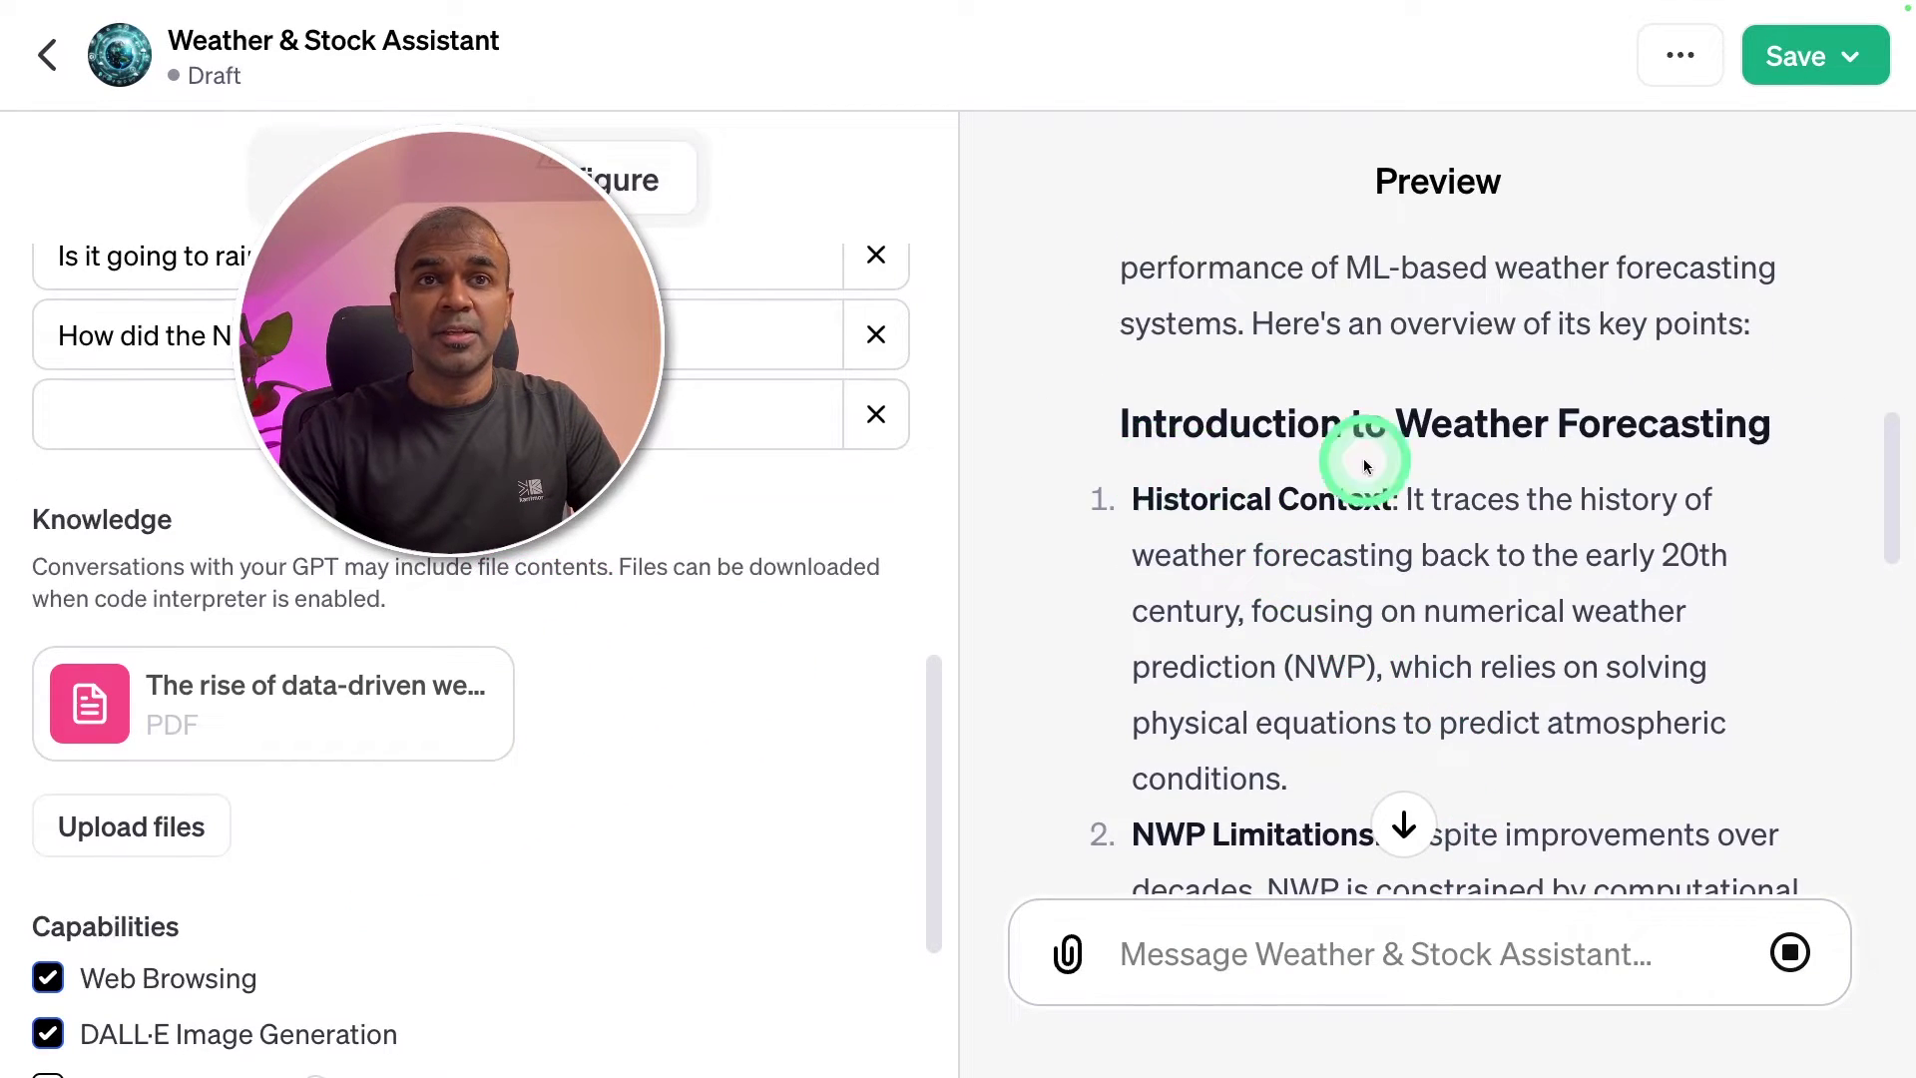
scroll(1322, 663, down, 5)
scroll(1300, 588, down, 1)
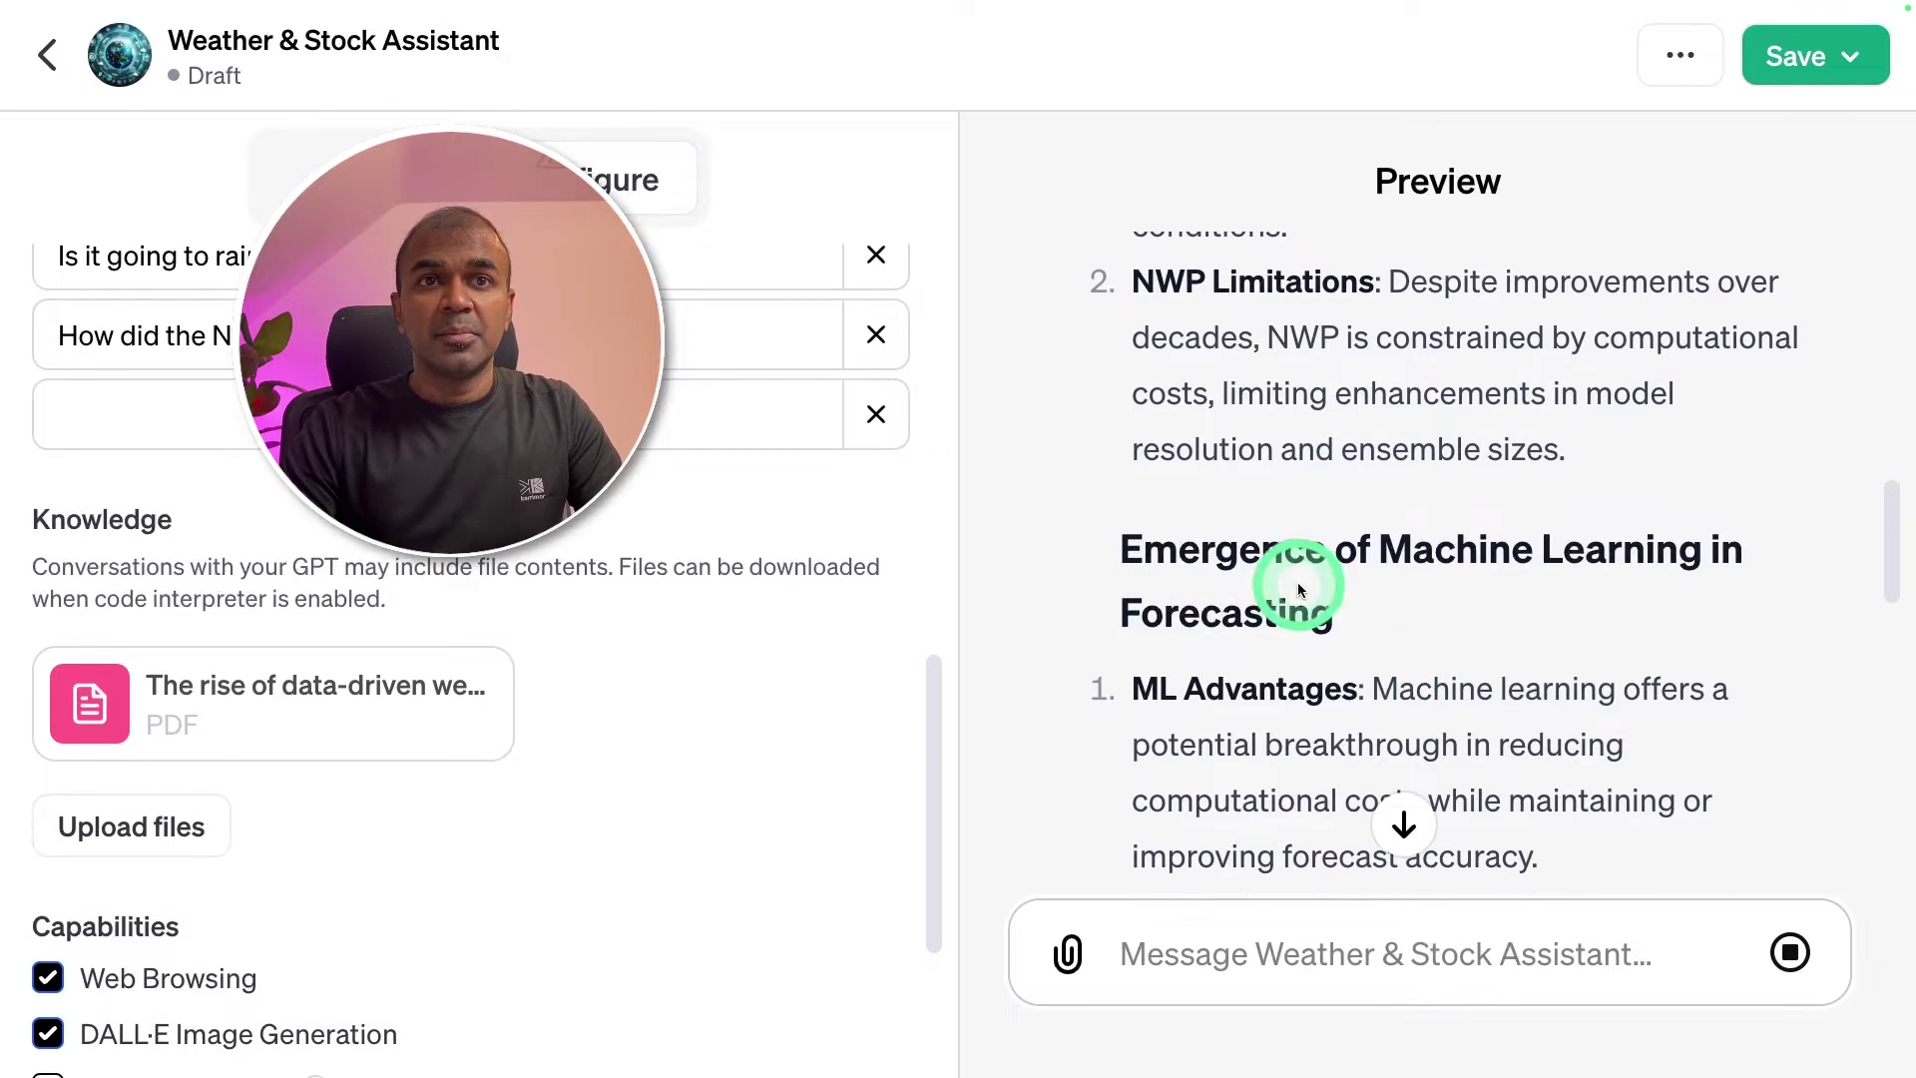
scroll(1343, 659, down, 5)
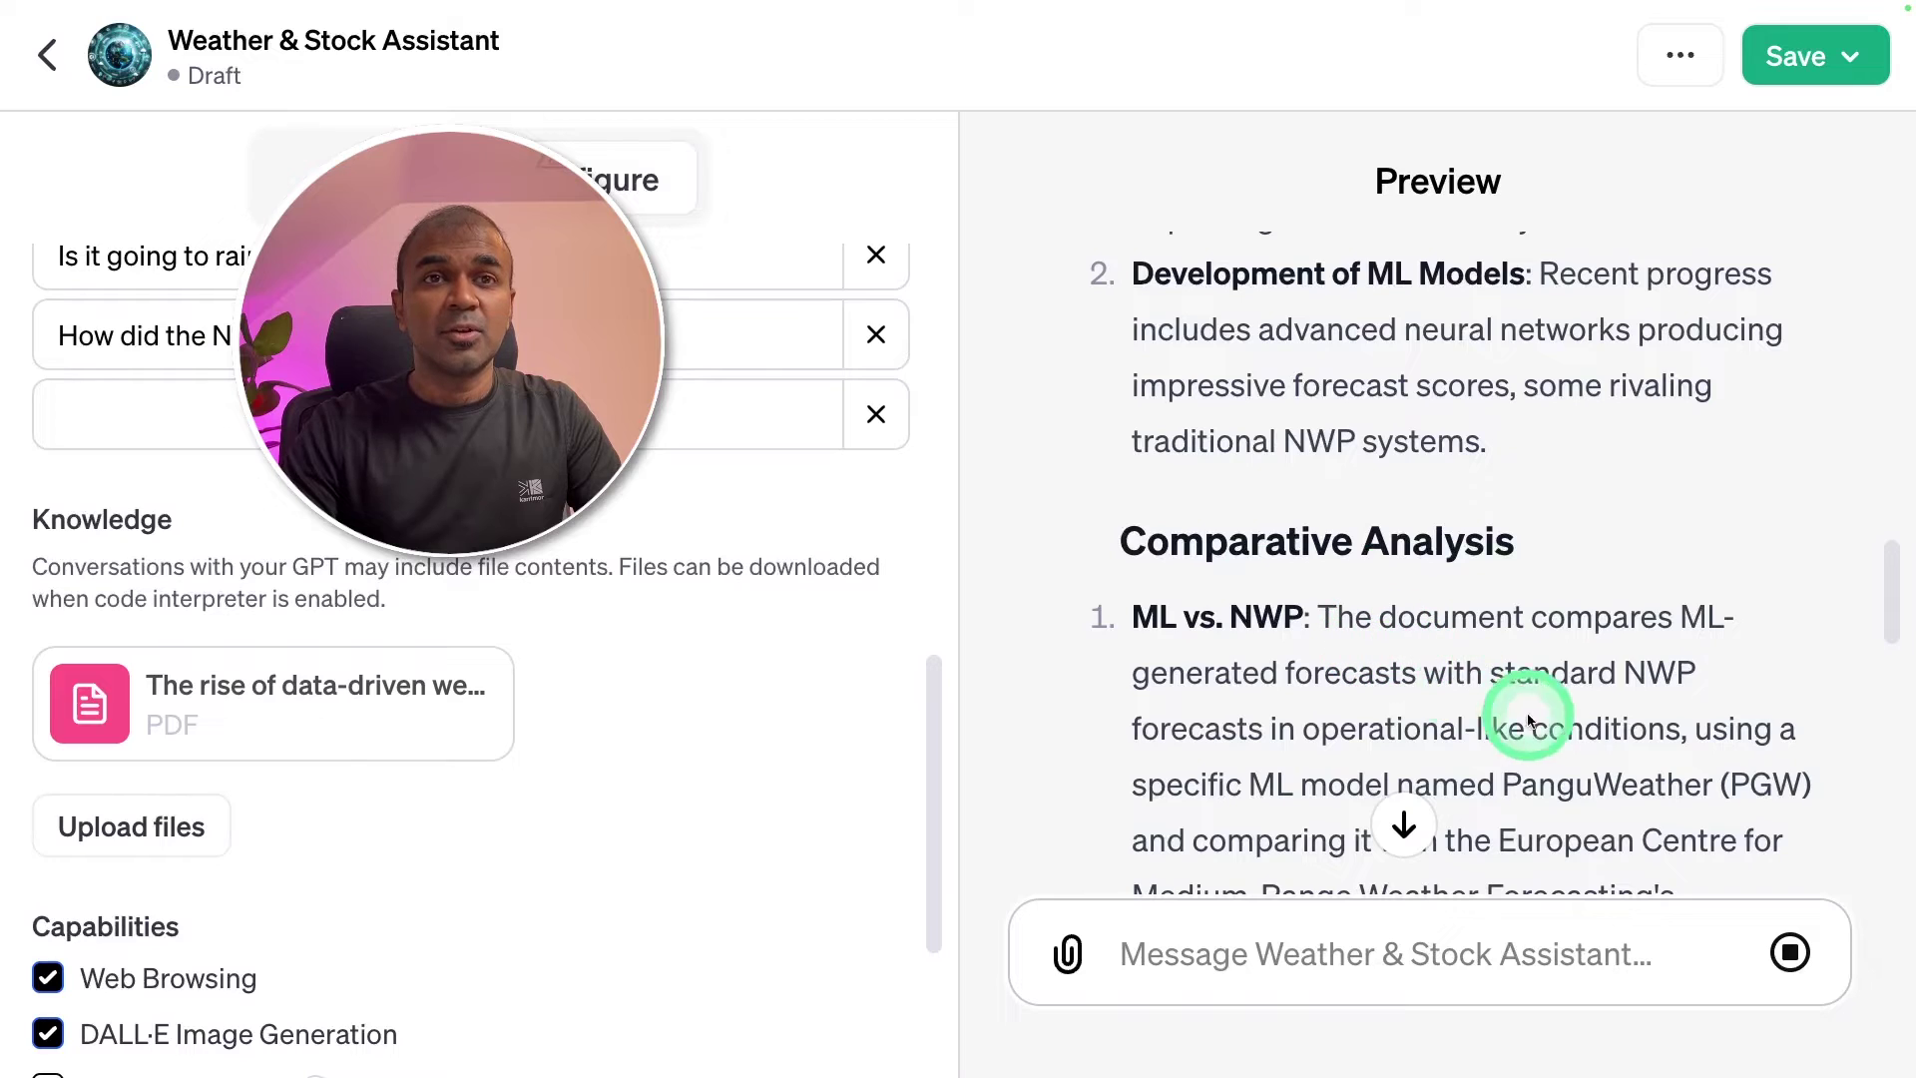
scroll(243, 817, down, 1)
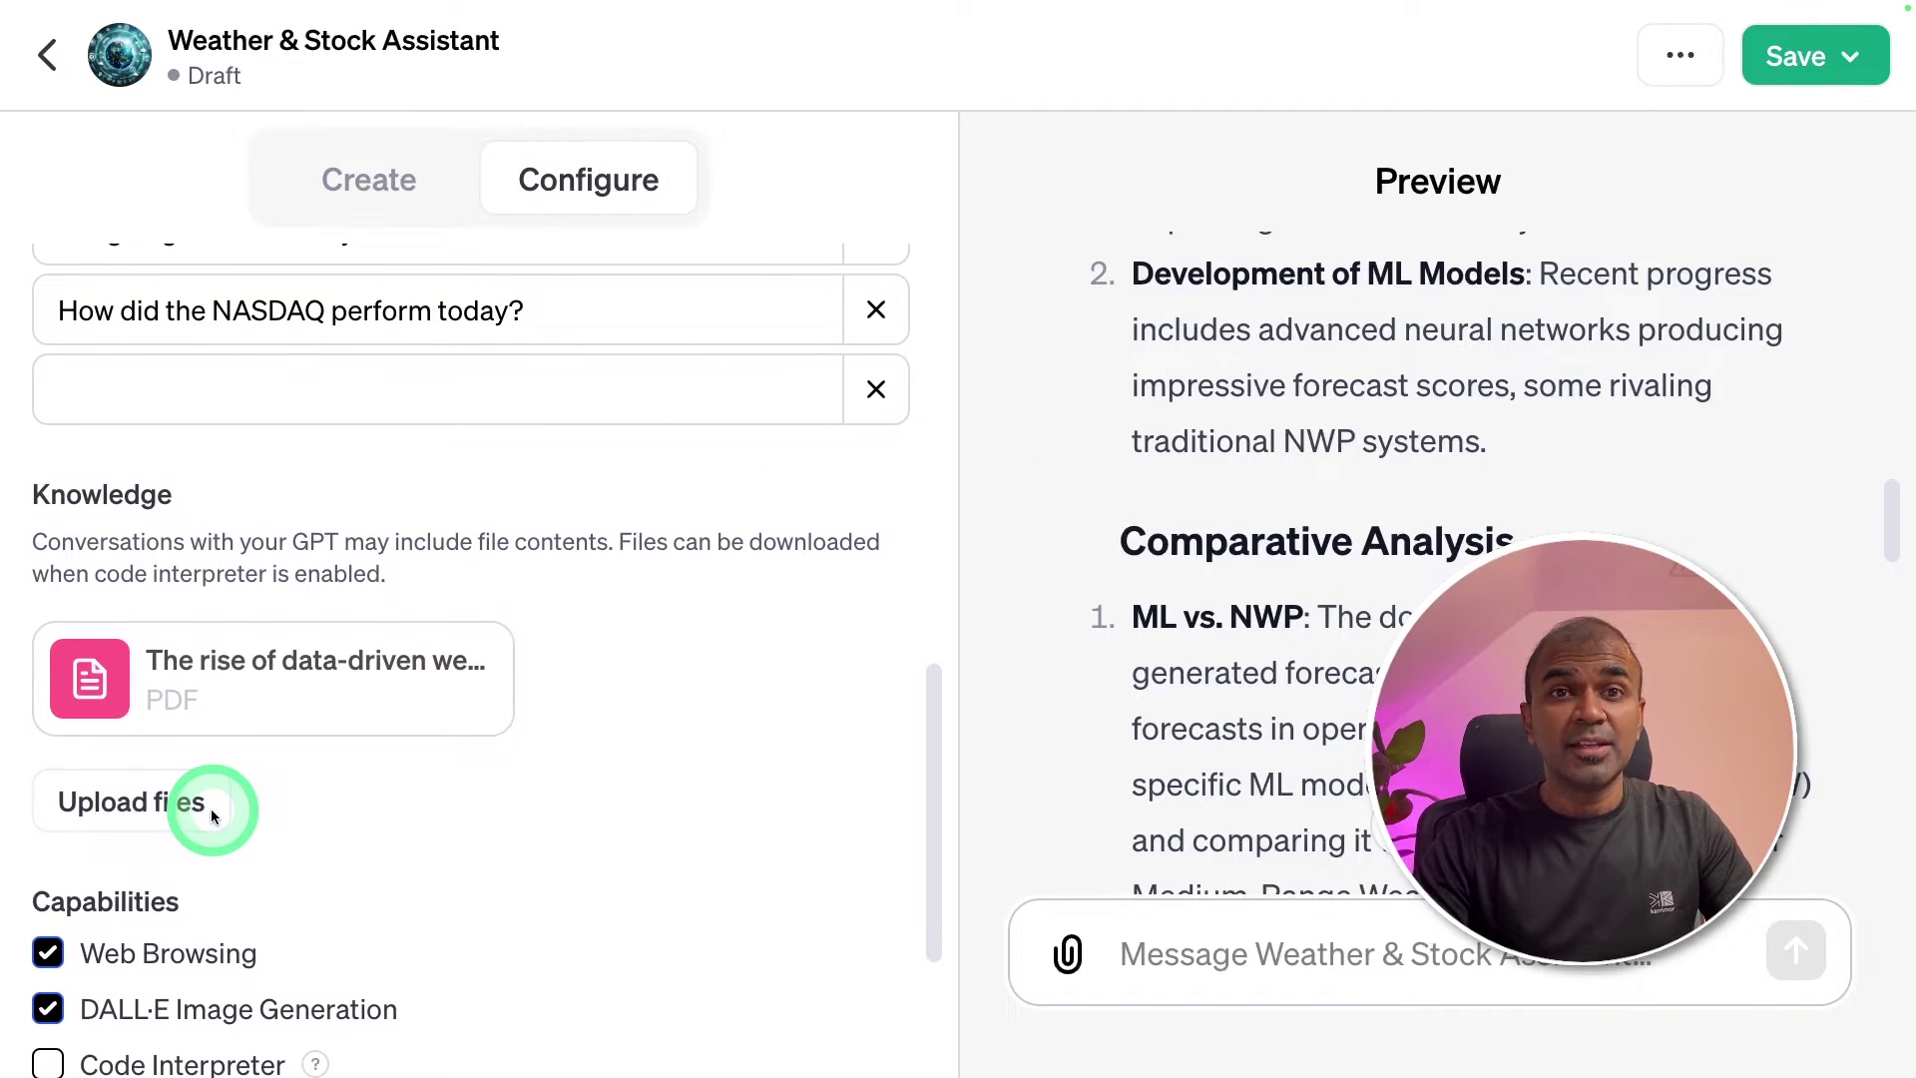
Step: Enable Code Interpreter and create a new action with an empty schema editor
scroll(211, 809, down, 3)
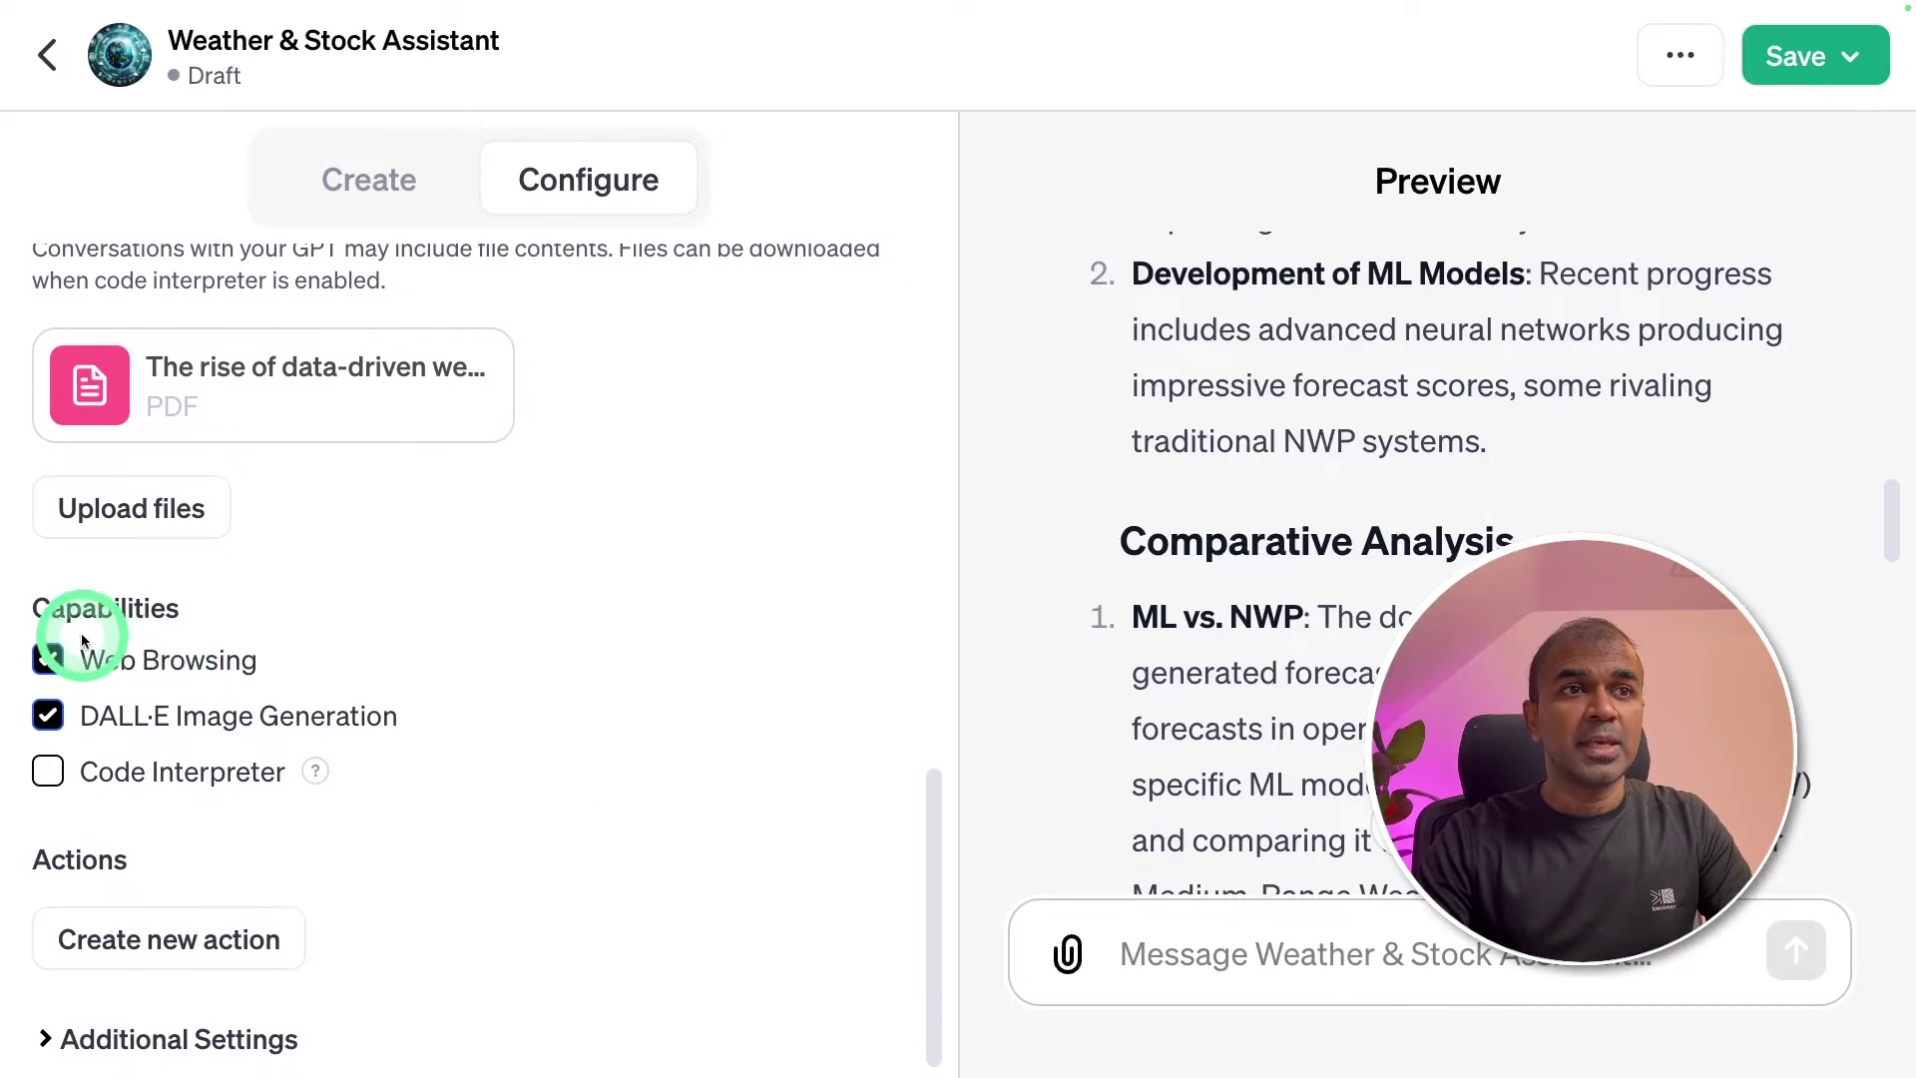
click(49, 774)
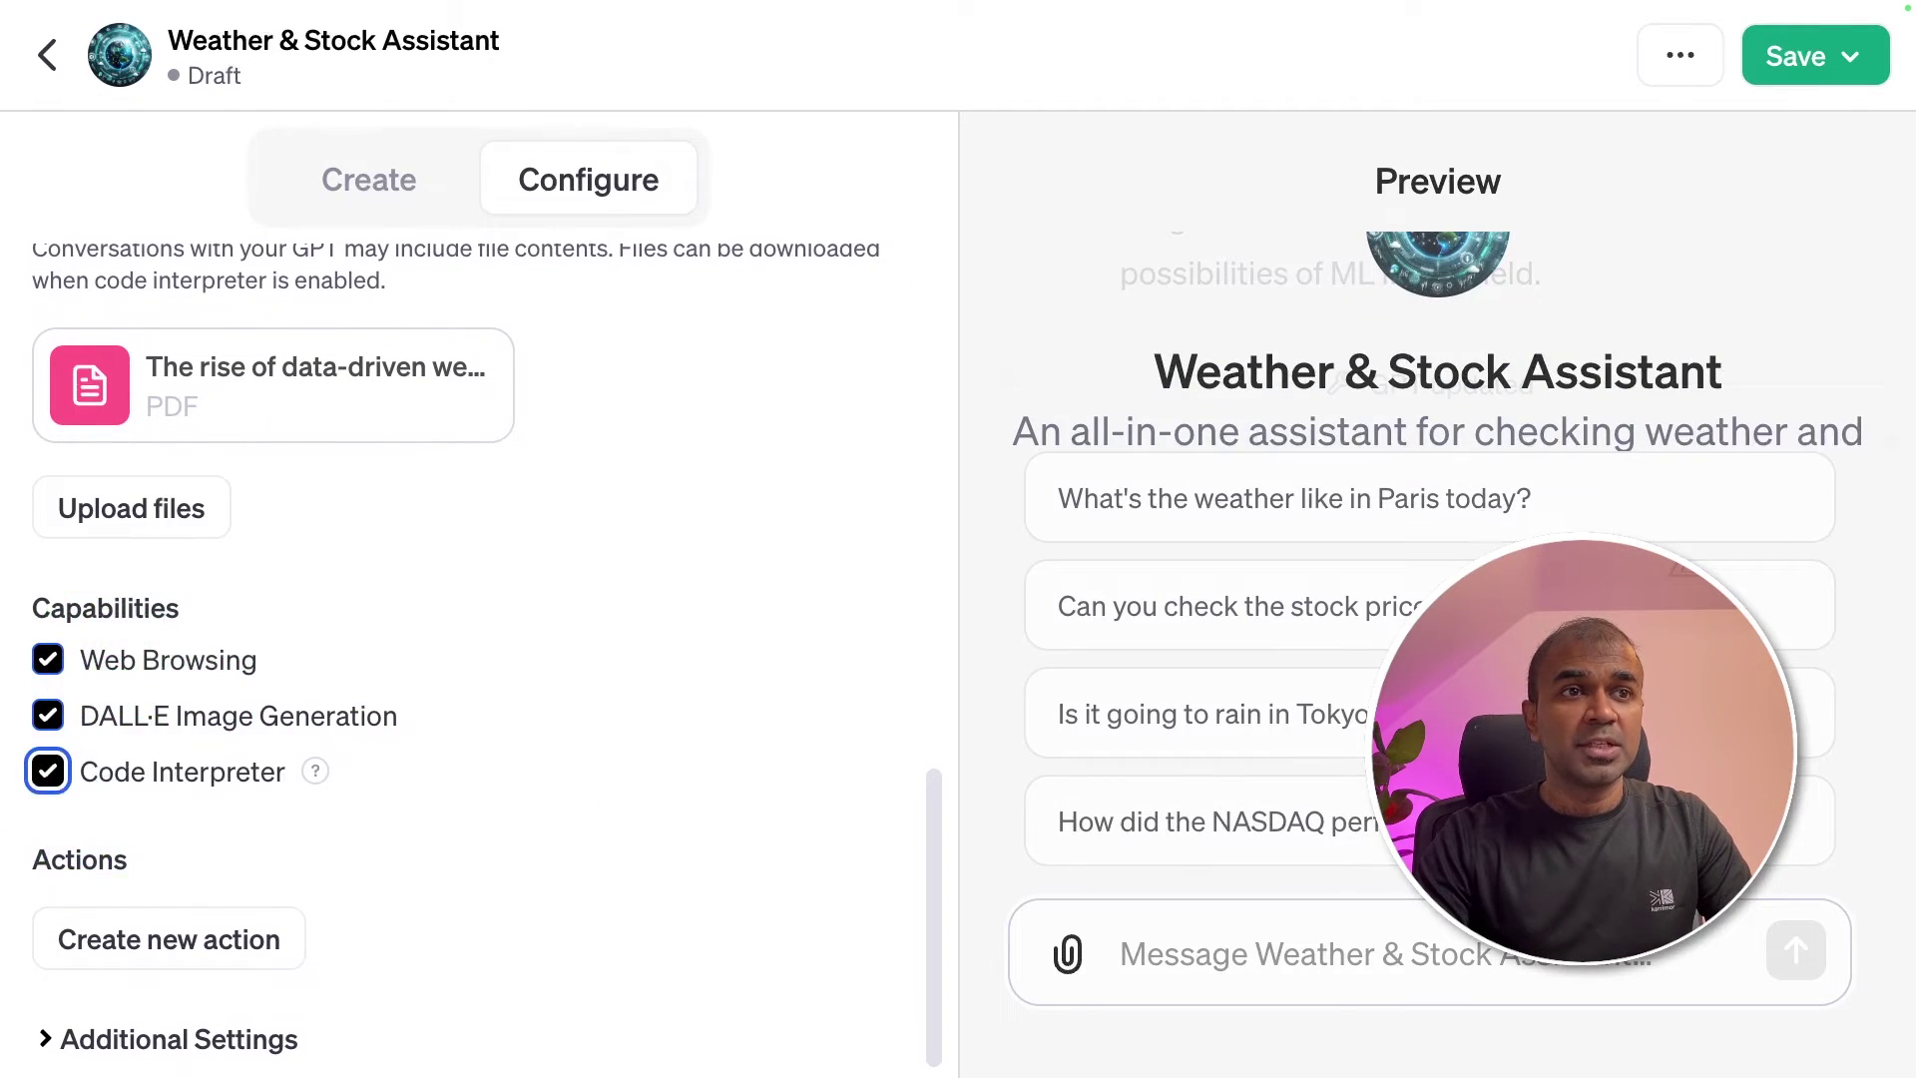
scroll(179, 839, down, 1)
mouse_move(75, 843)
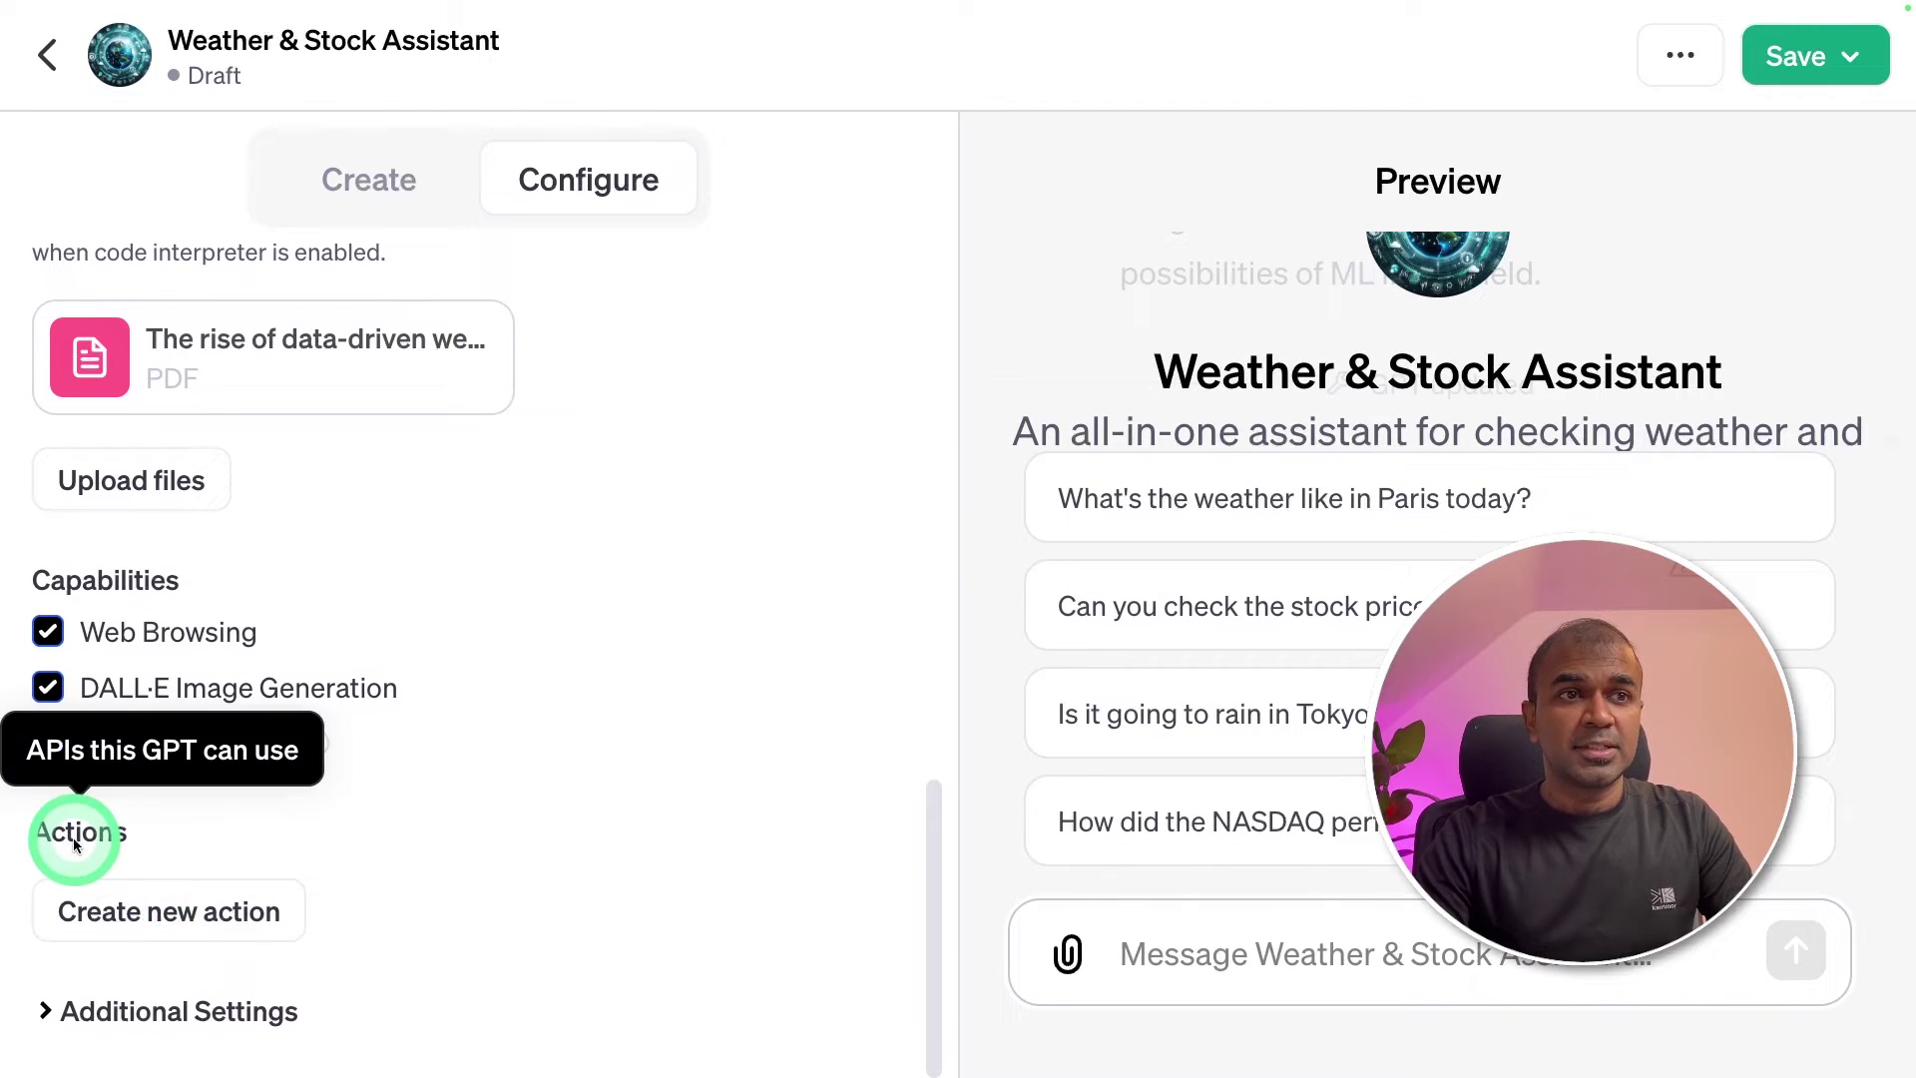
click(261, 956)
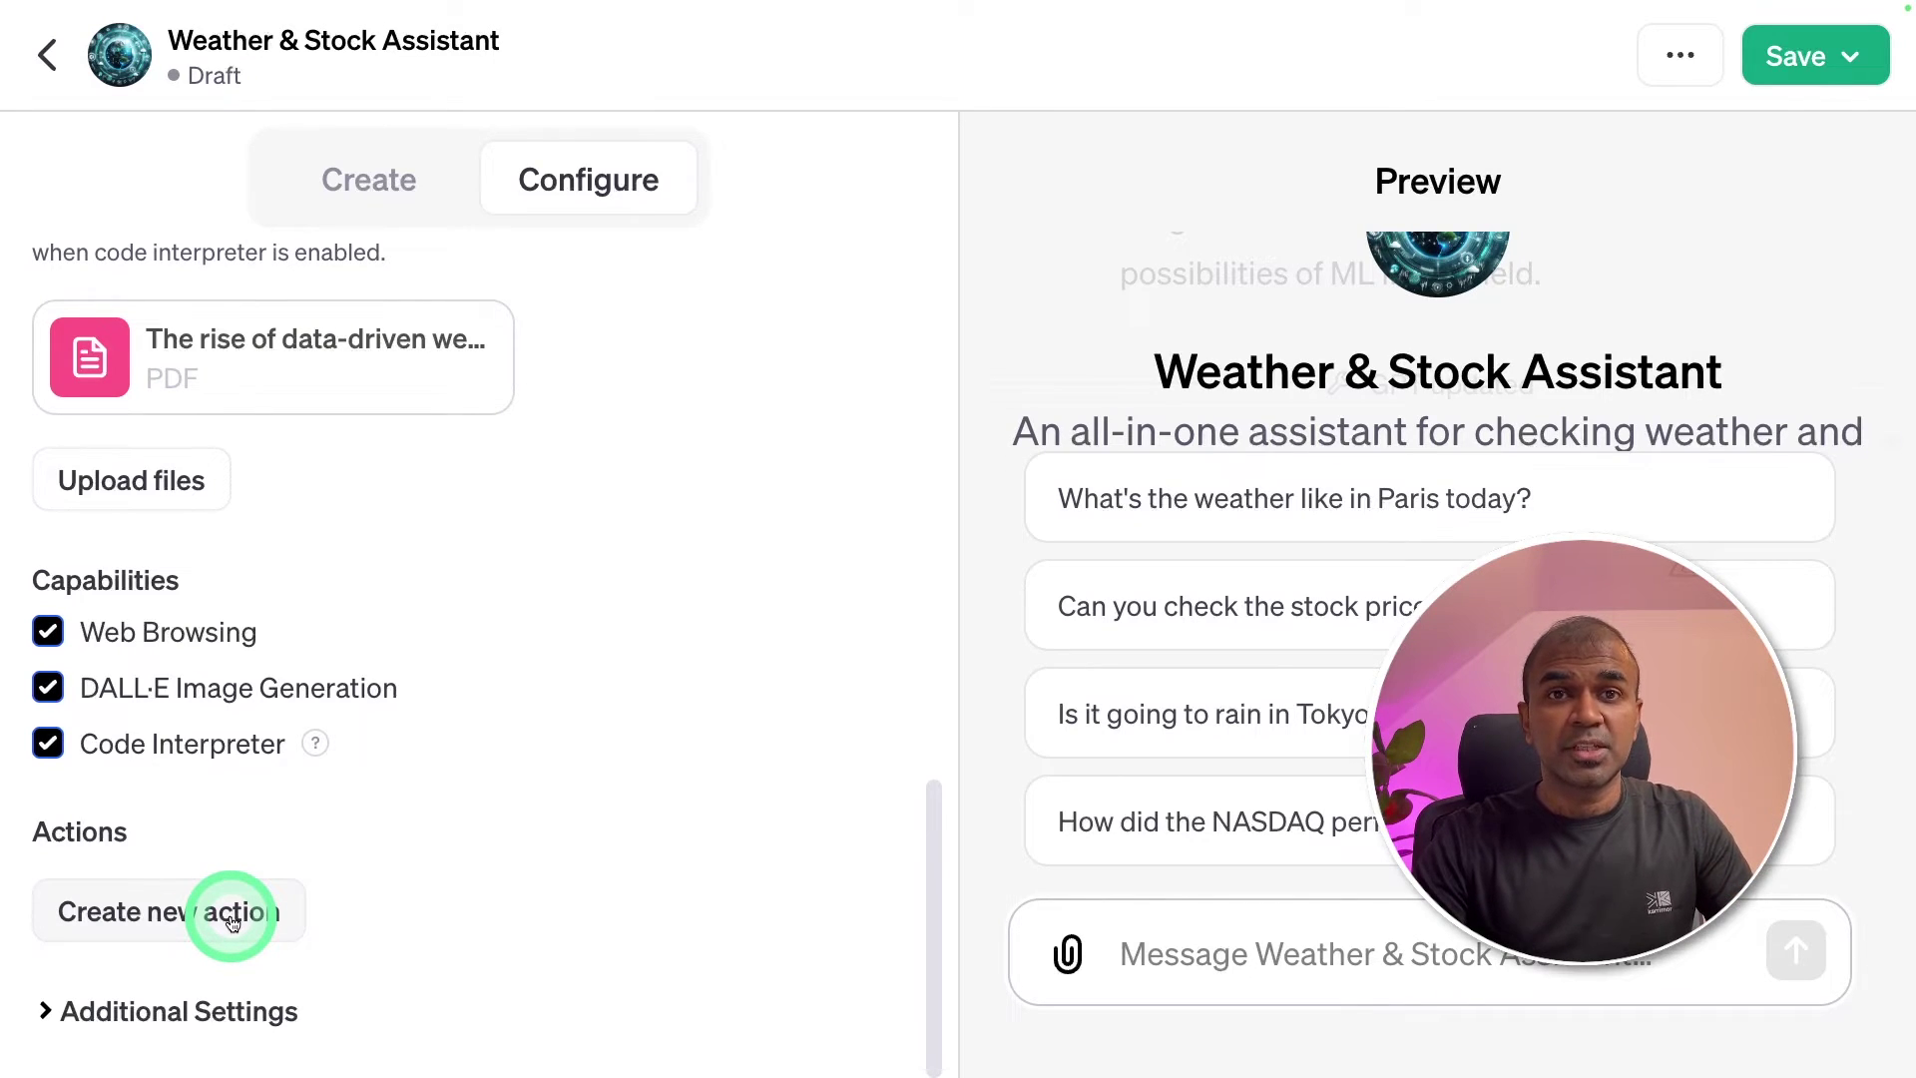
click(160, 910)
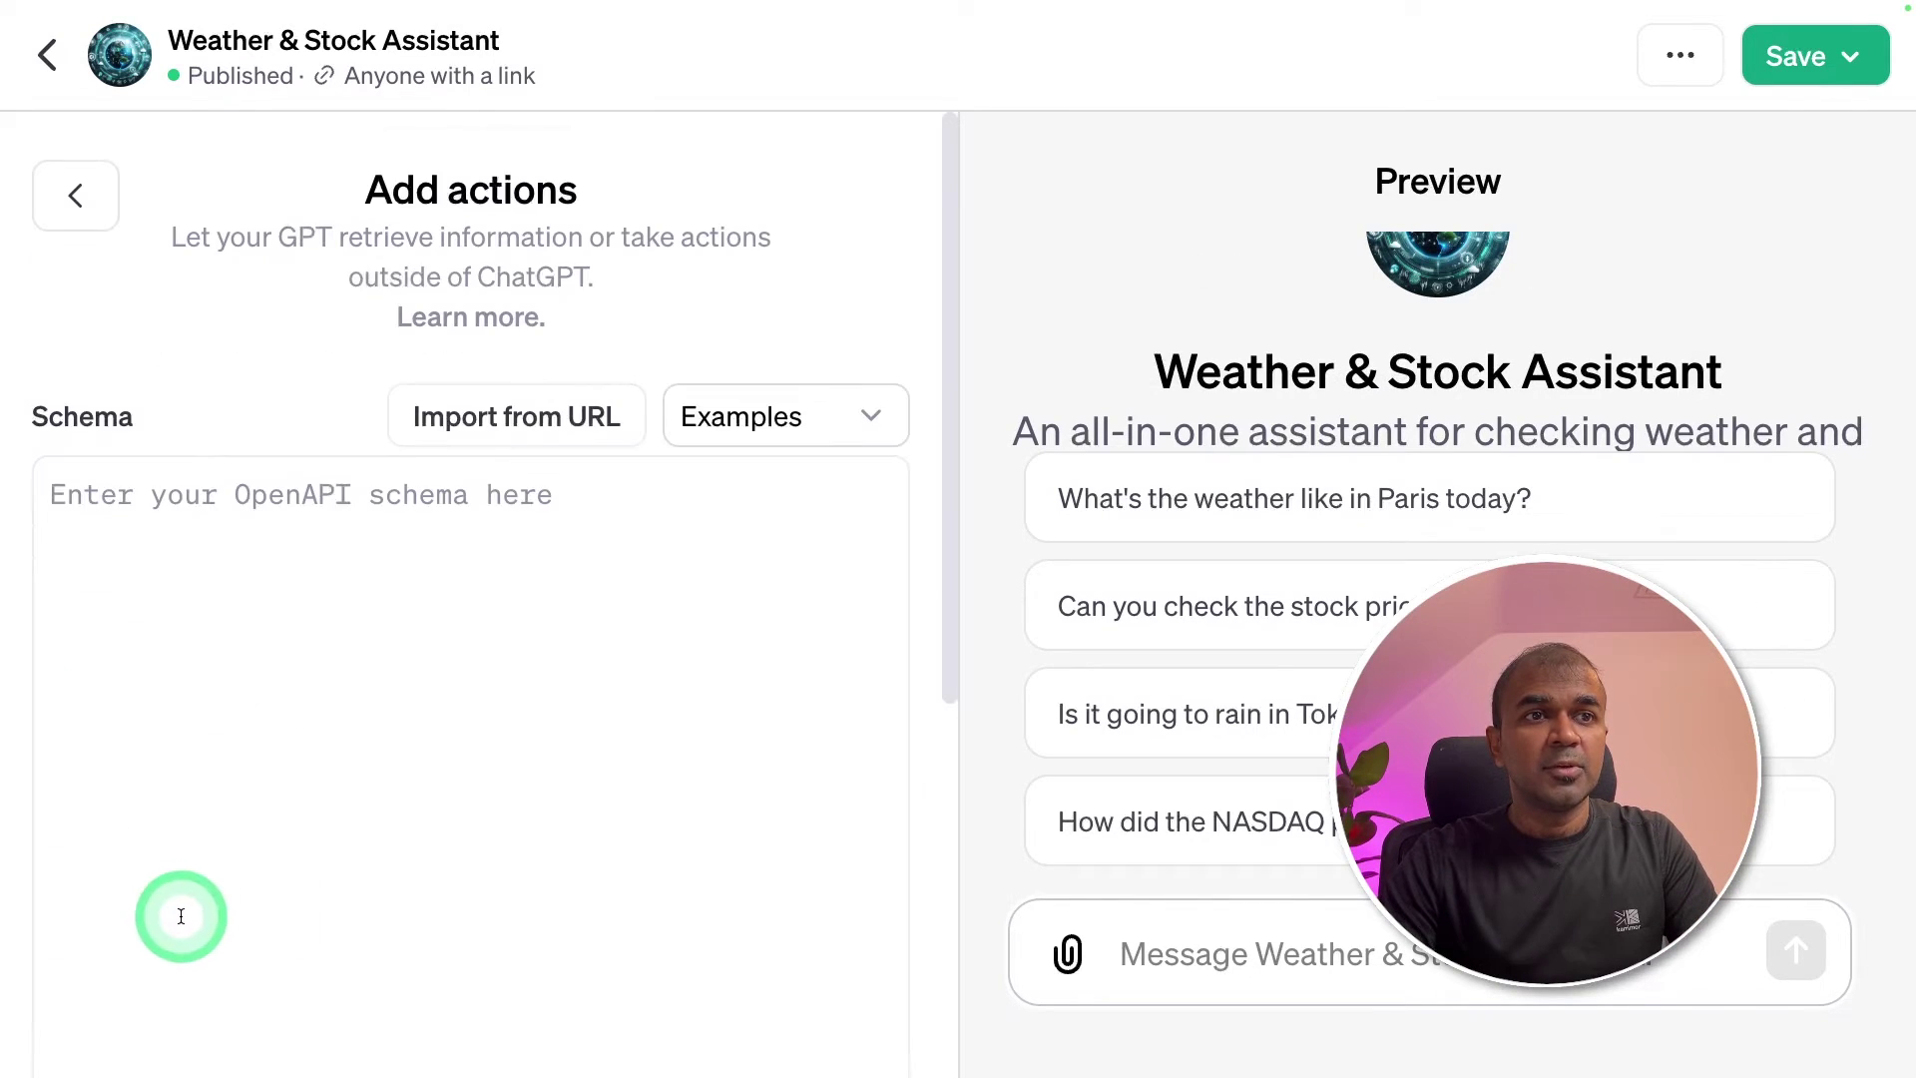
Step: Paste the wttr.in weather OpenAPI schema and check its server URL and {location} path
click(468, 540)
key(super+v)
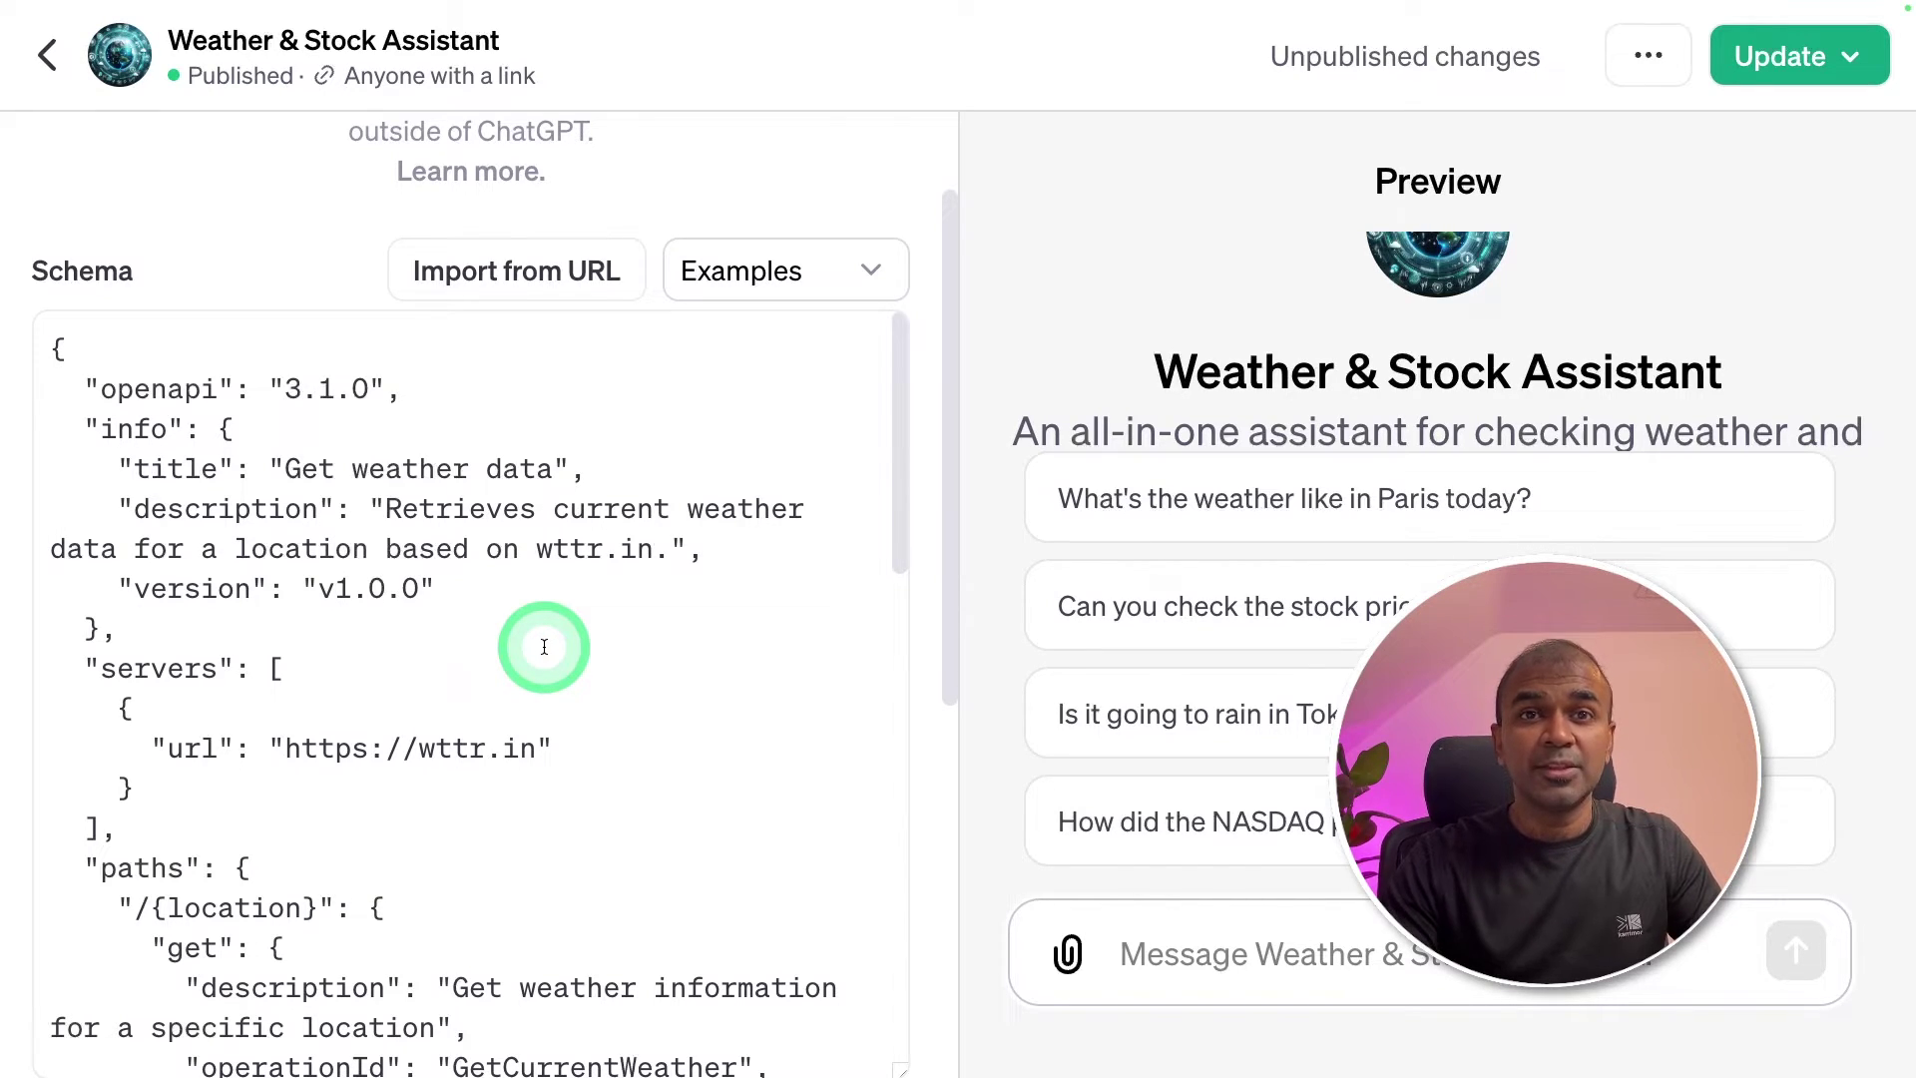
scroll(293, 702, down, 1)
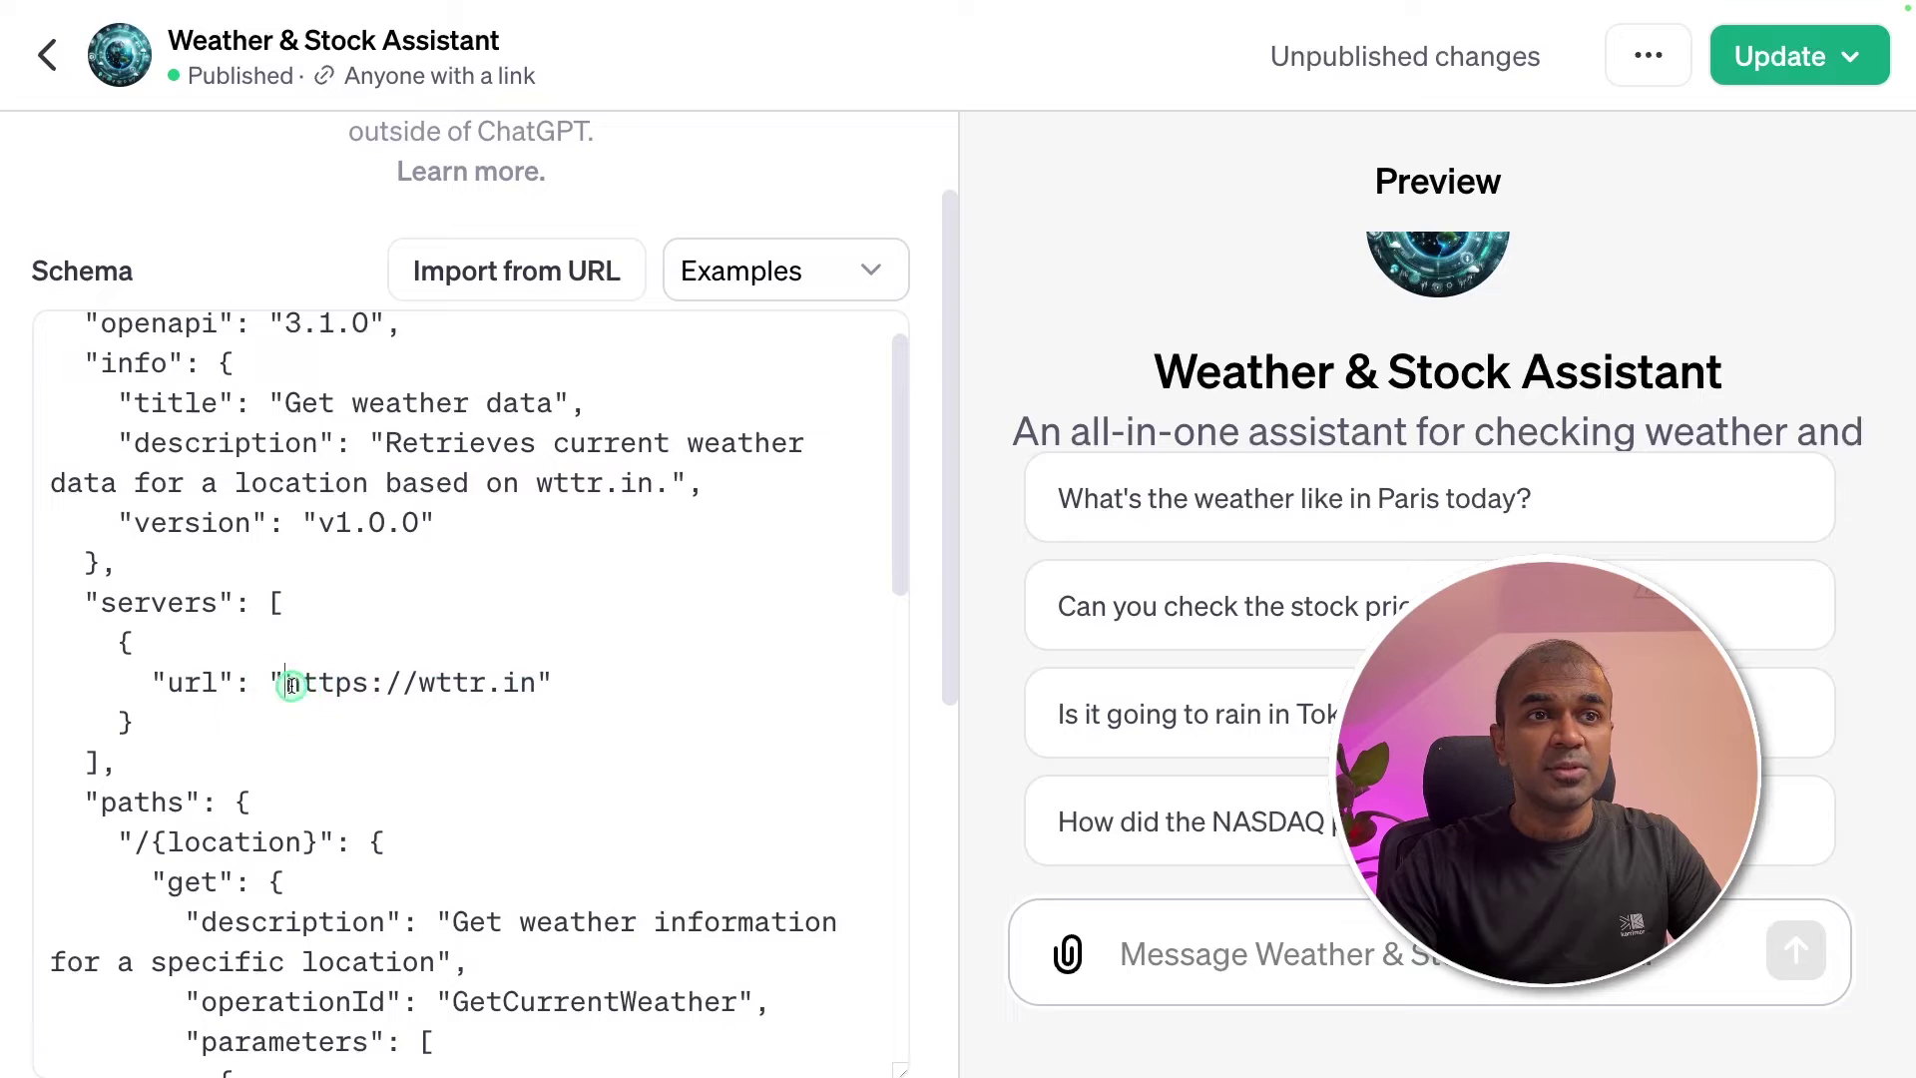
drag(291, 685, 488, 689)
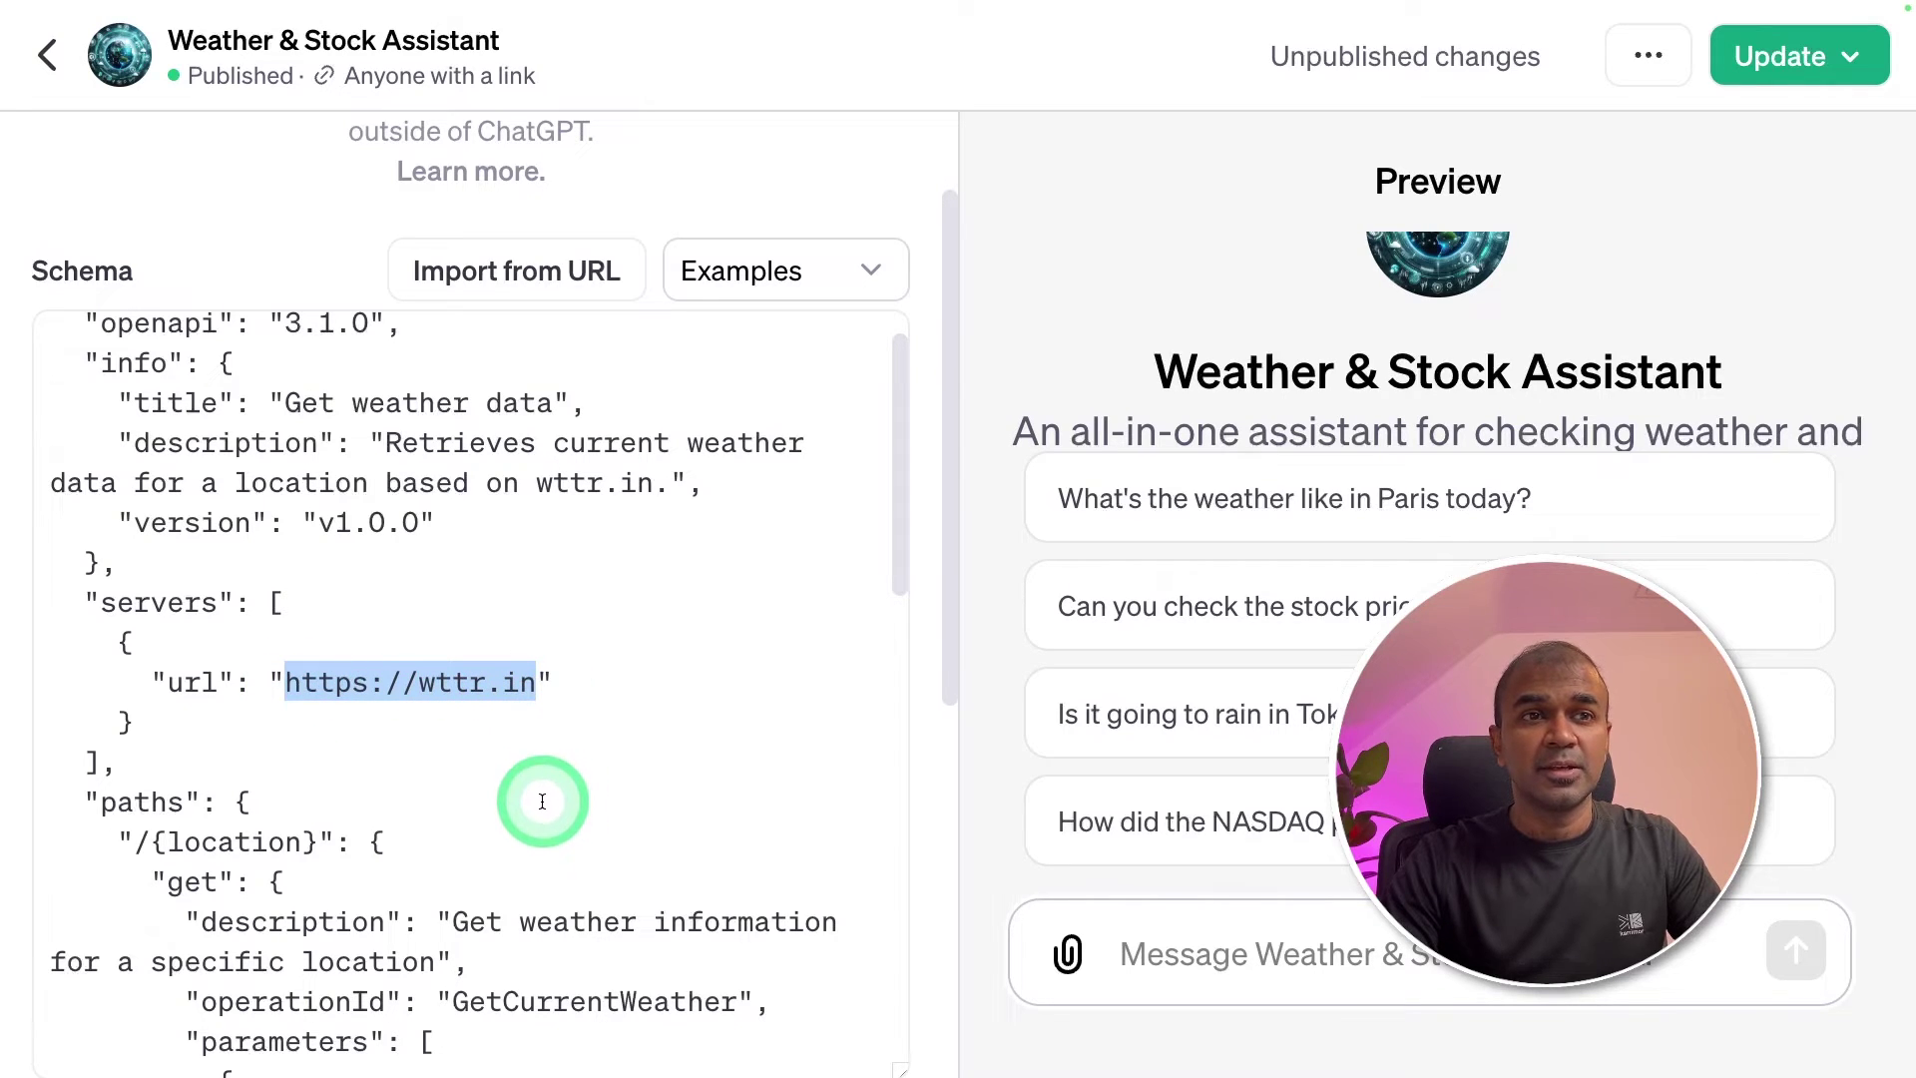
scroll(385, 664, down, 3)
drag(312, 642, 221, 639)
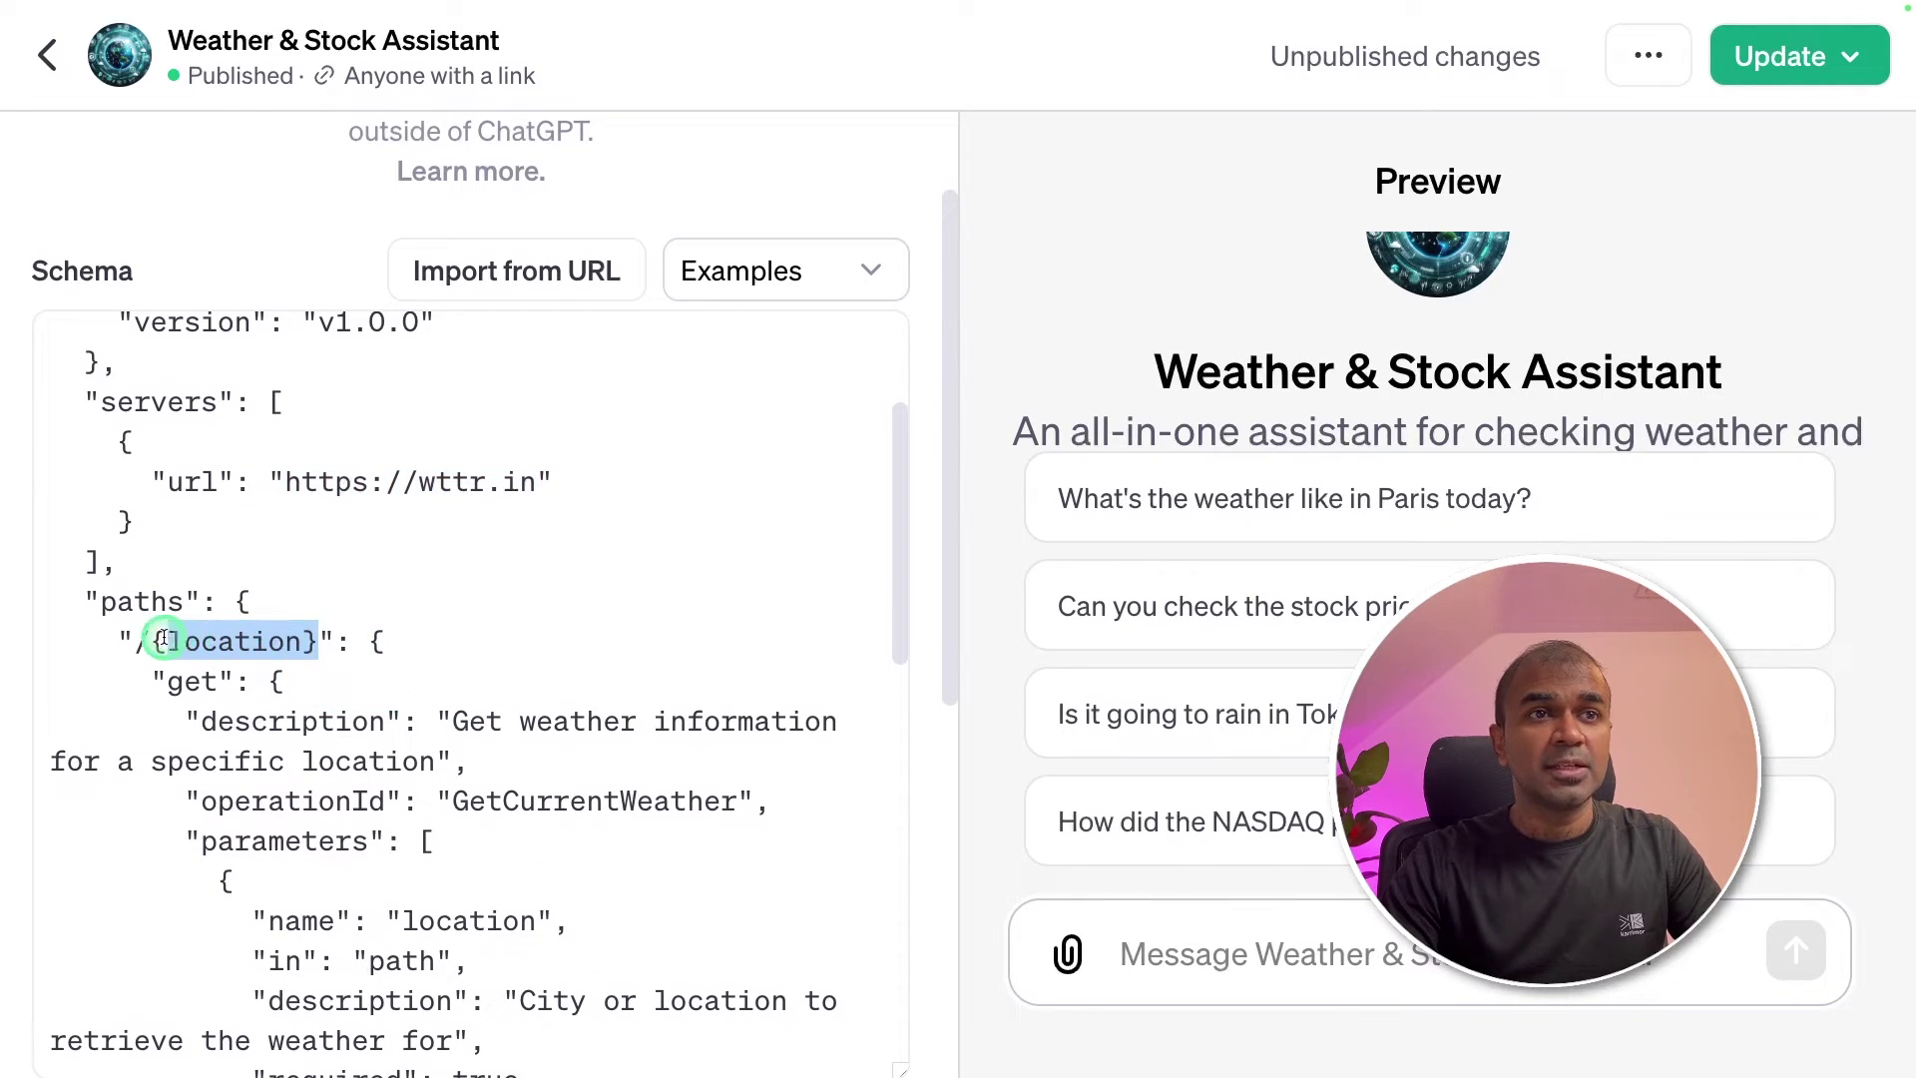
Step: Move down past the GetCurrentWeather action to the Privacy policy field and select it
scroll(543, 779, down, 3)
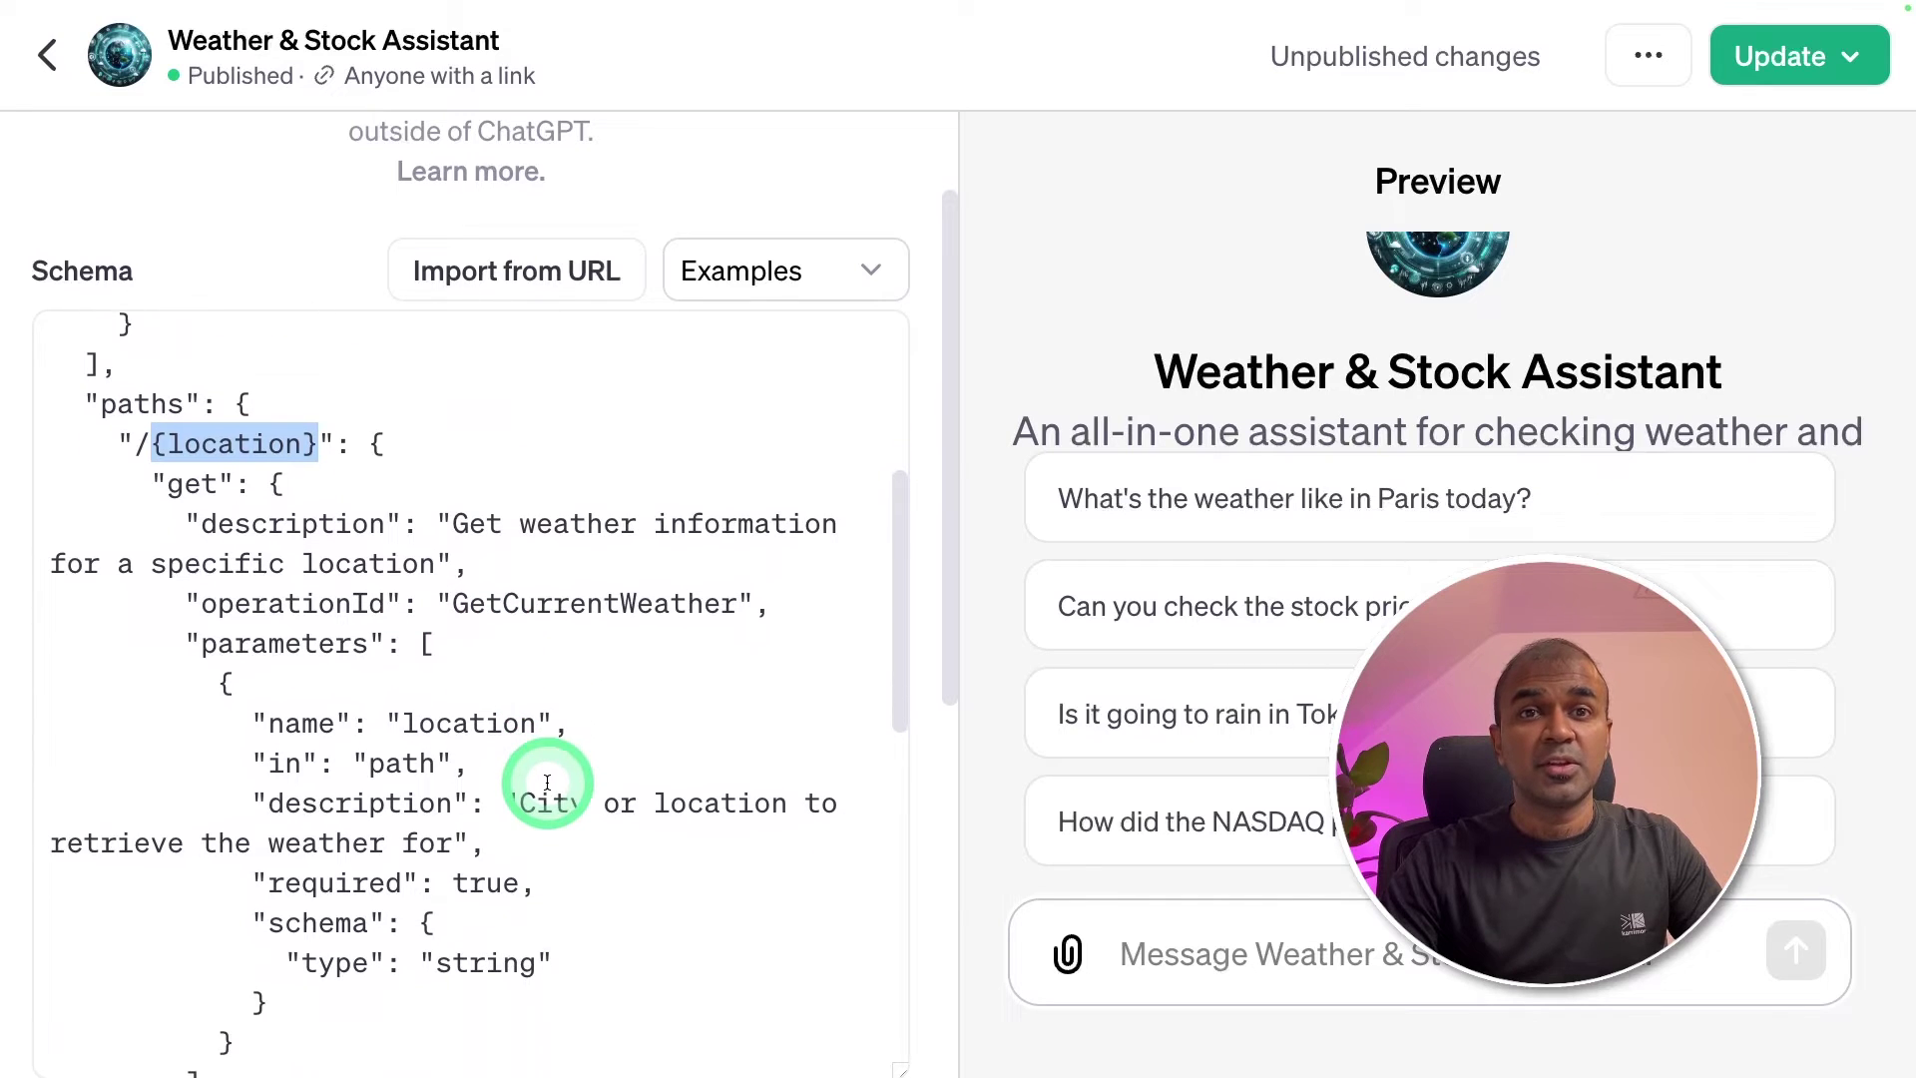
scroll(566, 782, down, 2)
scroll(586, 496, up, 5)
scroll(569, 578, down, 4)
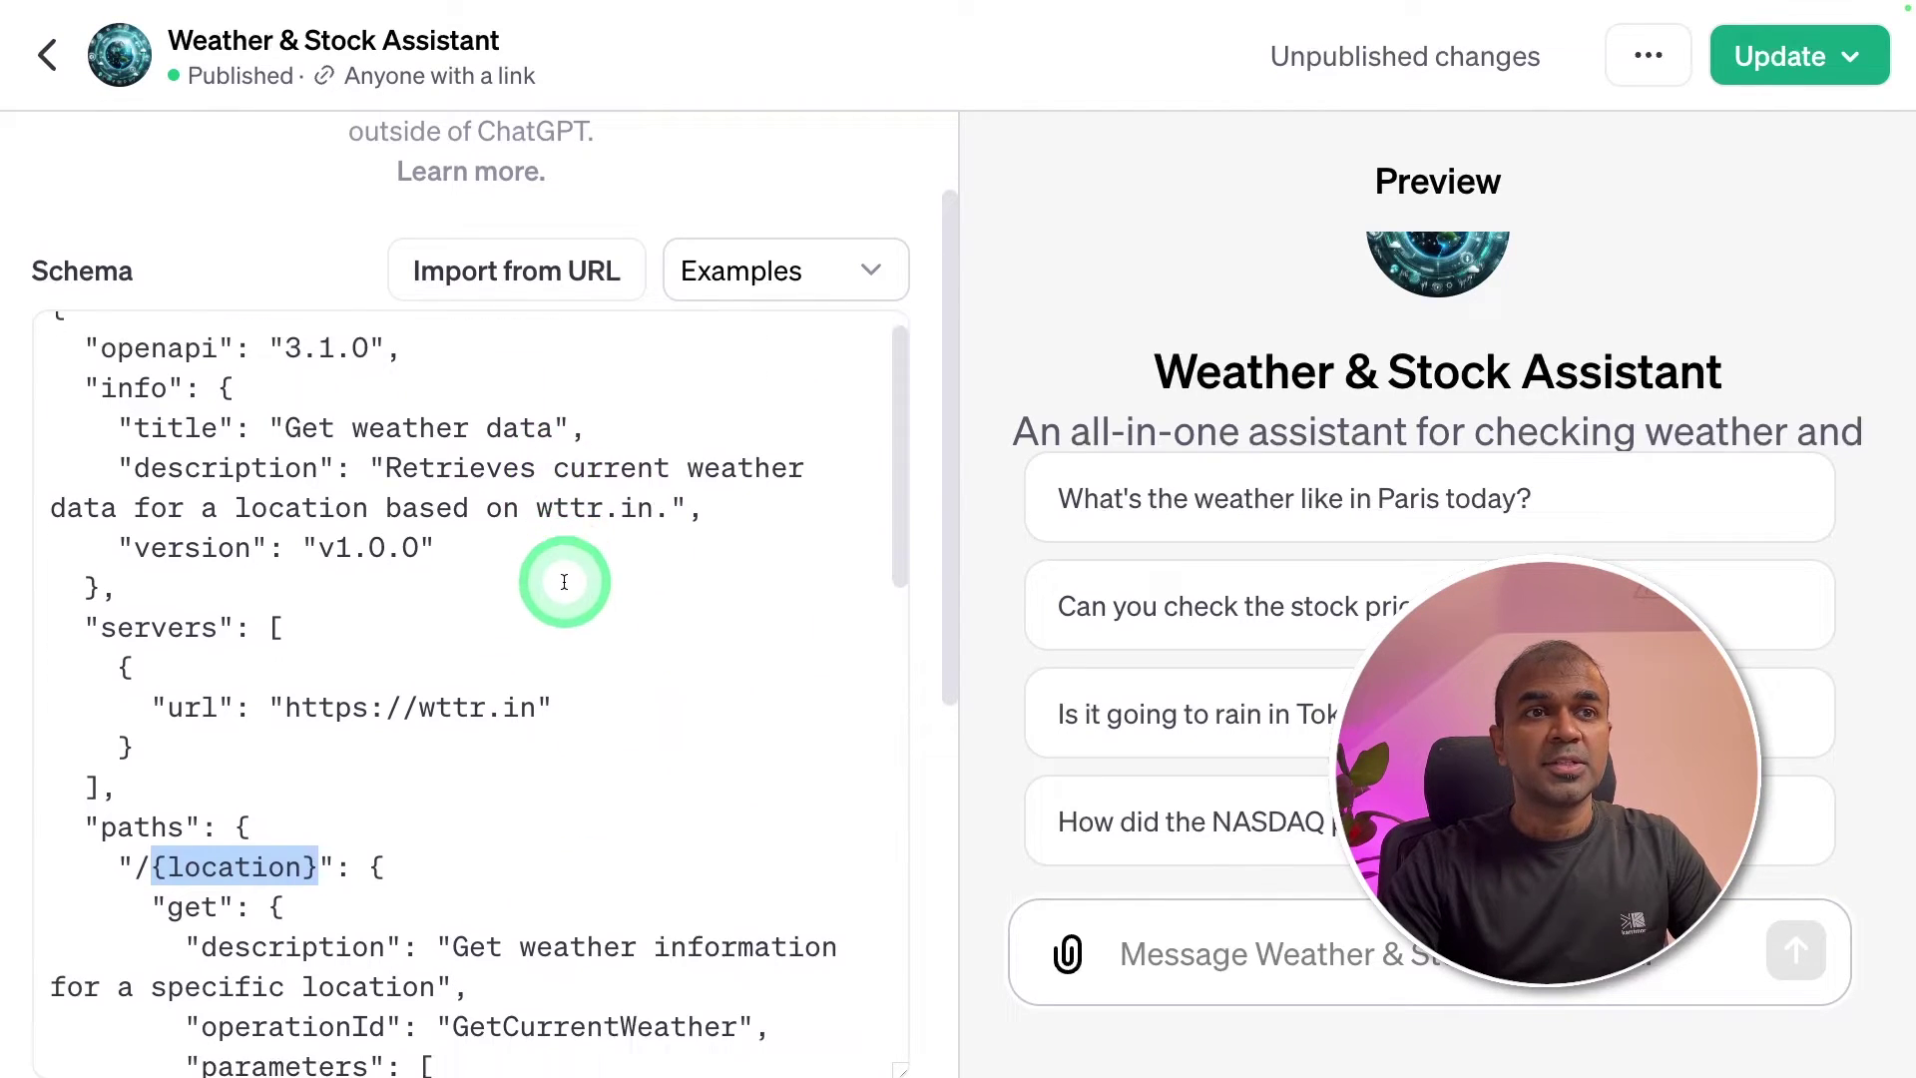
scroll(580, 631, down, 10)
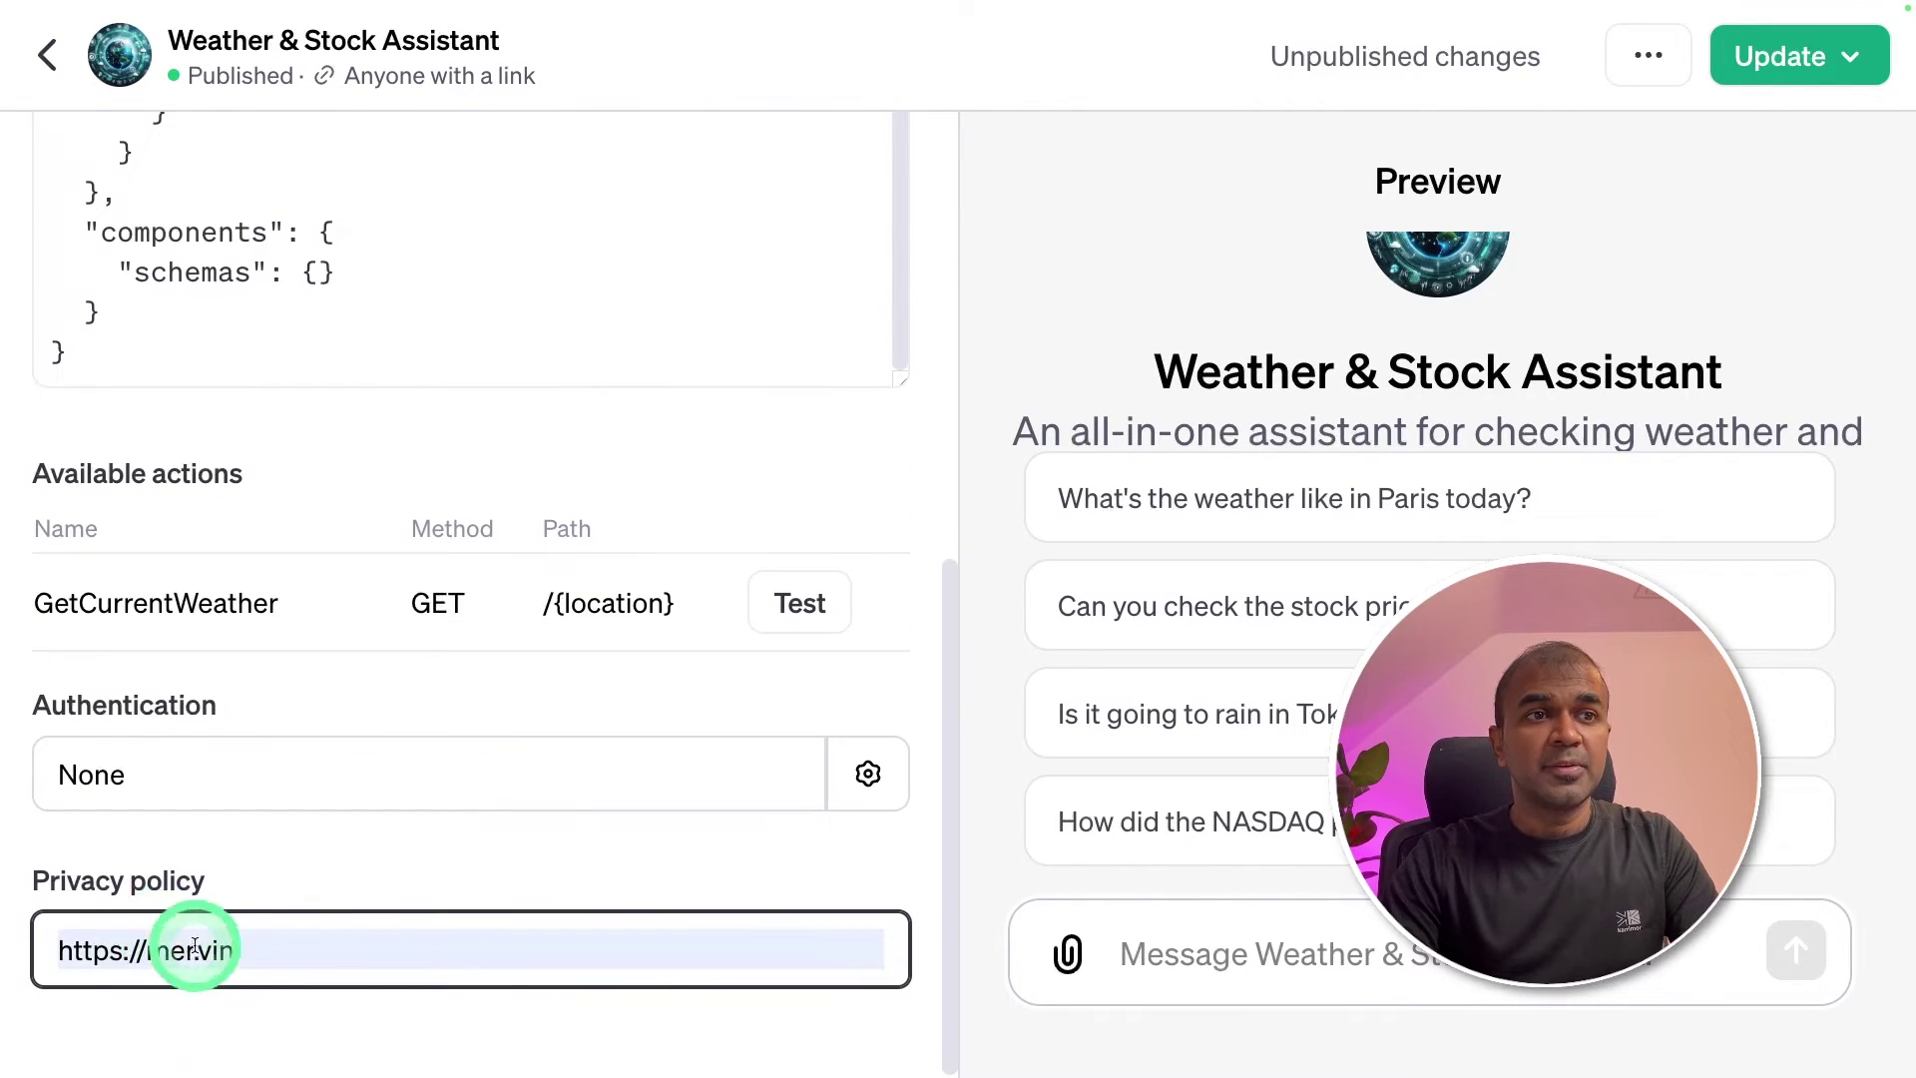
click(235, 944)
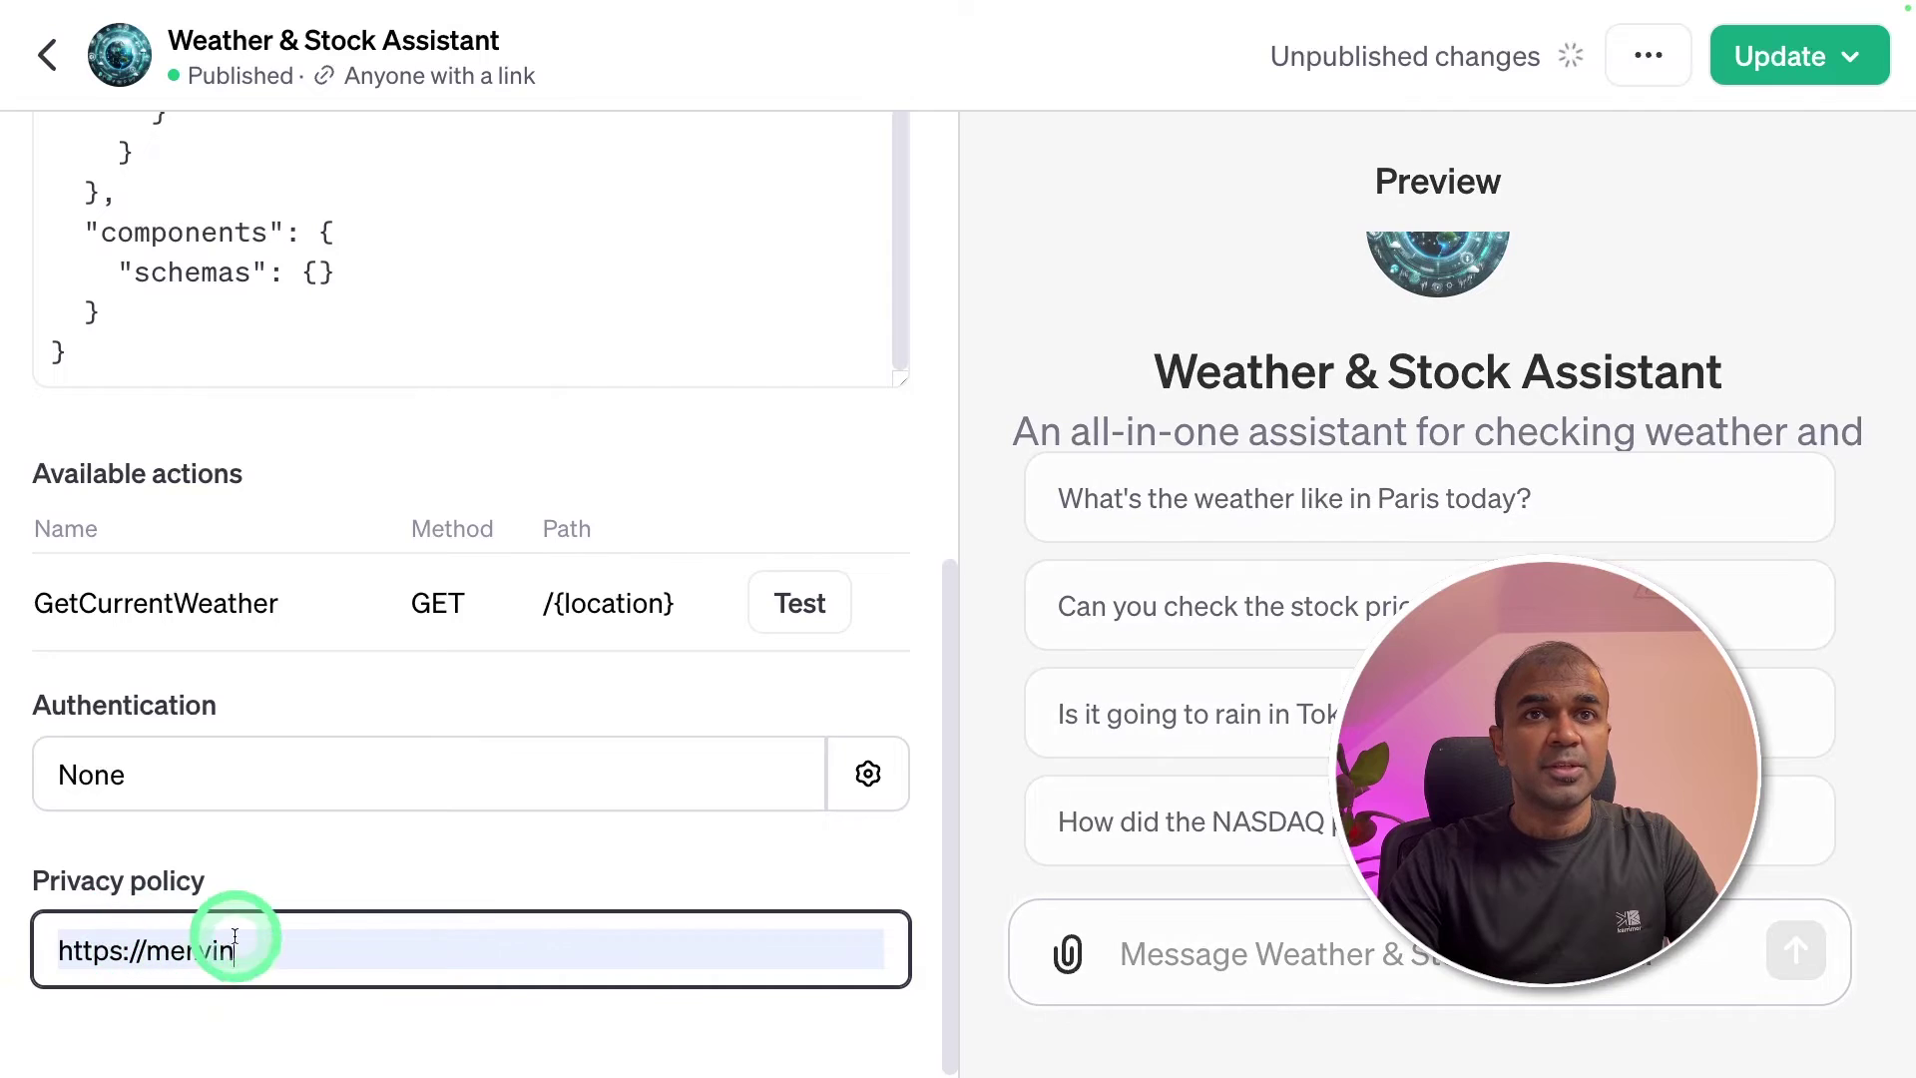
Step: Publish the update, then ask the preview 'What s the weather in London'
click(1819, 60)
click(1622, 641)
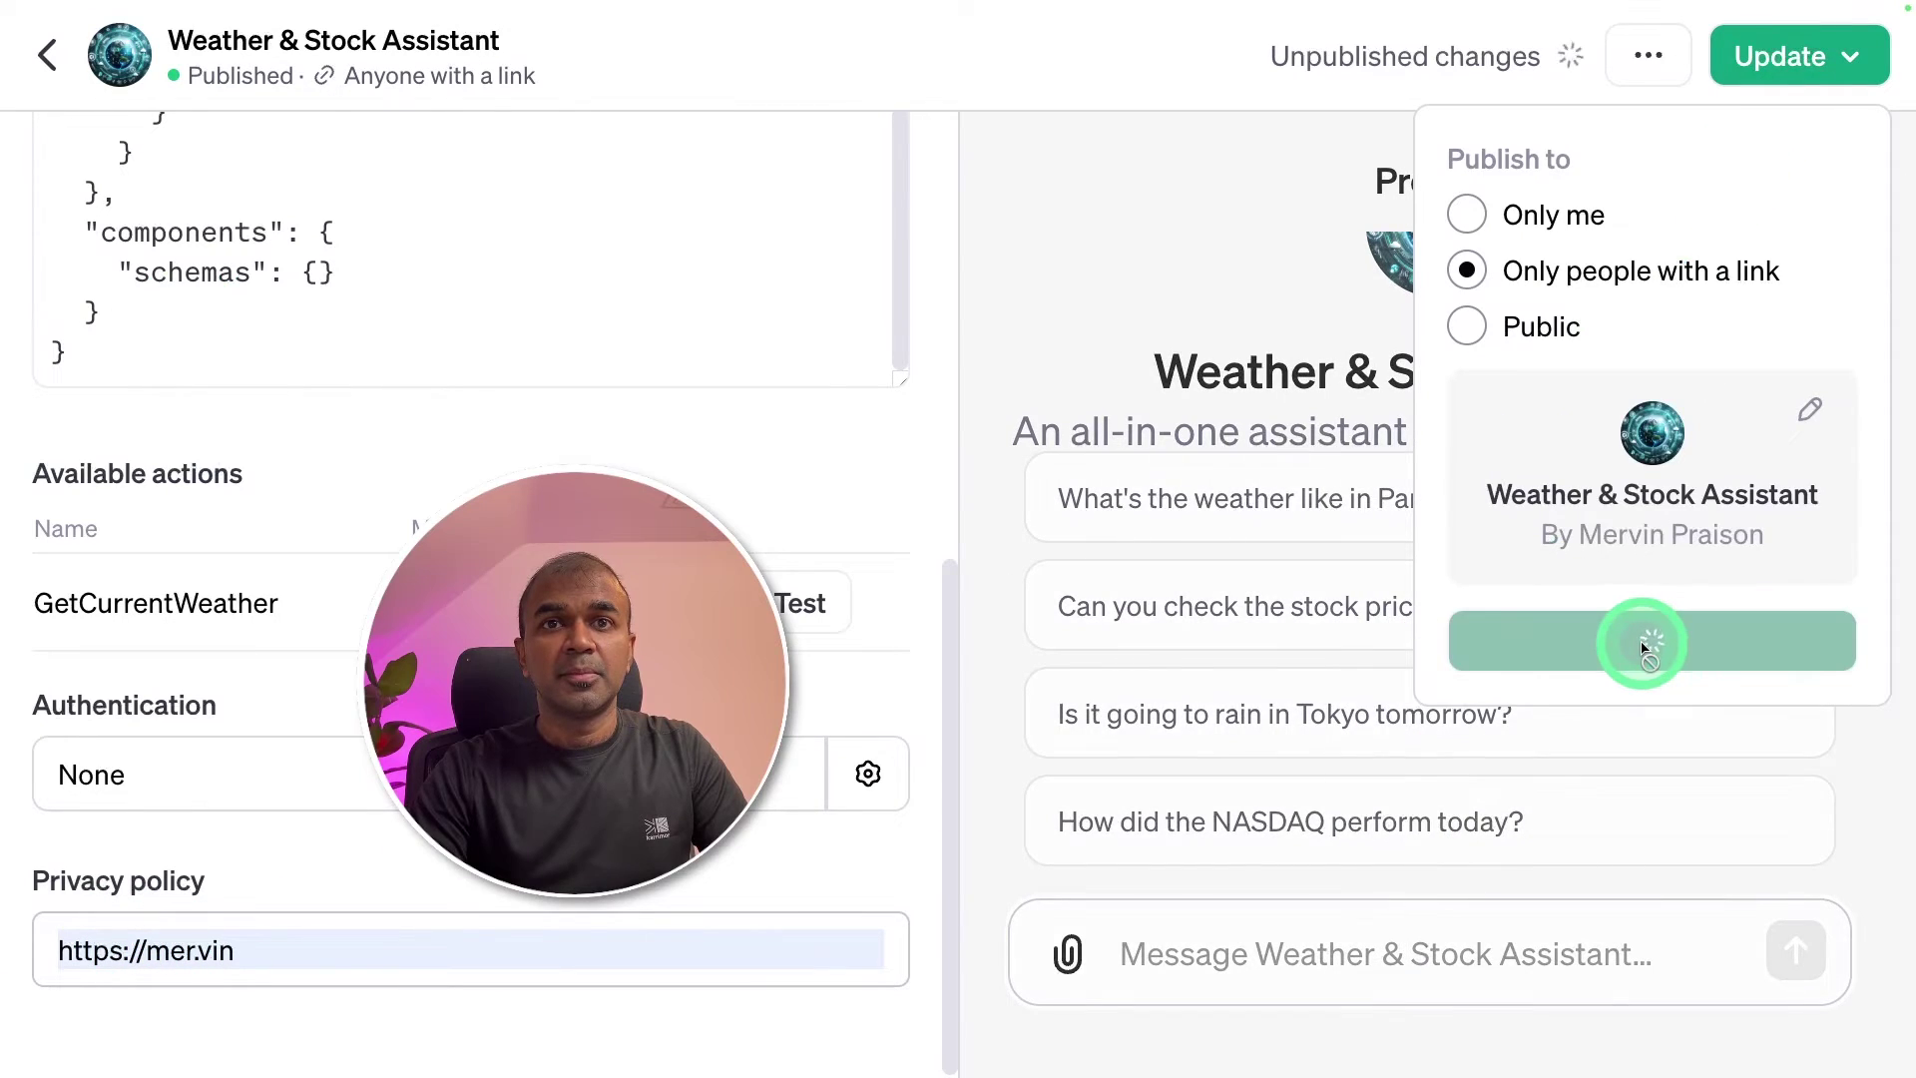
click(1247, 948)
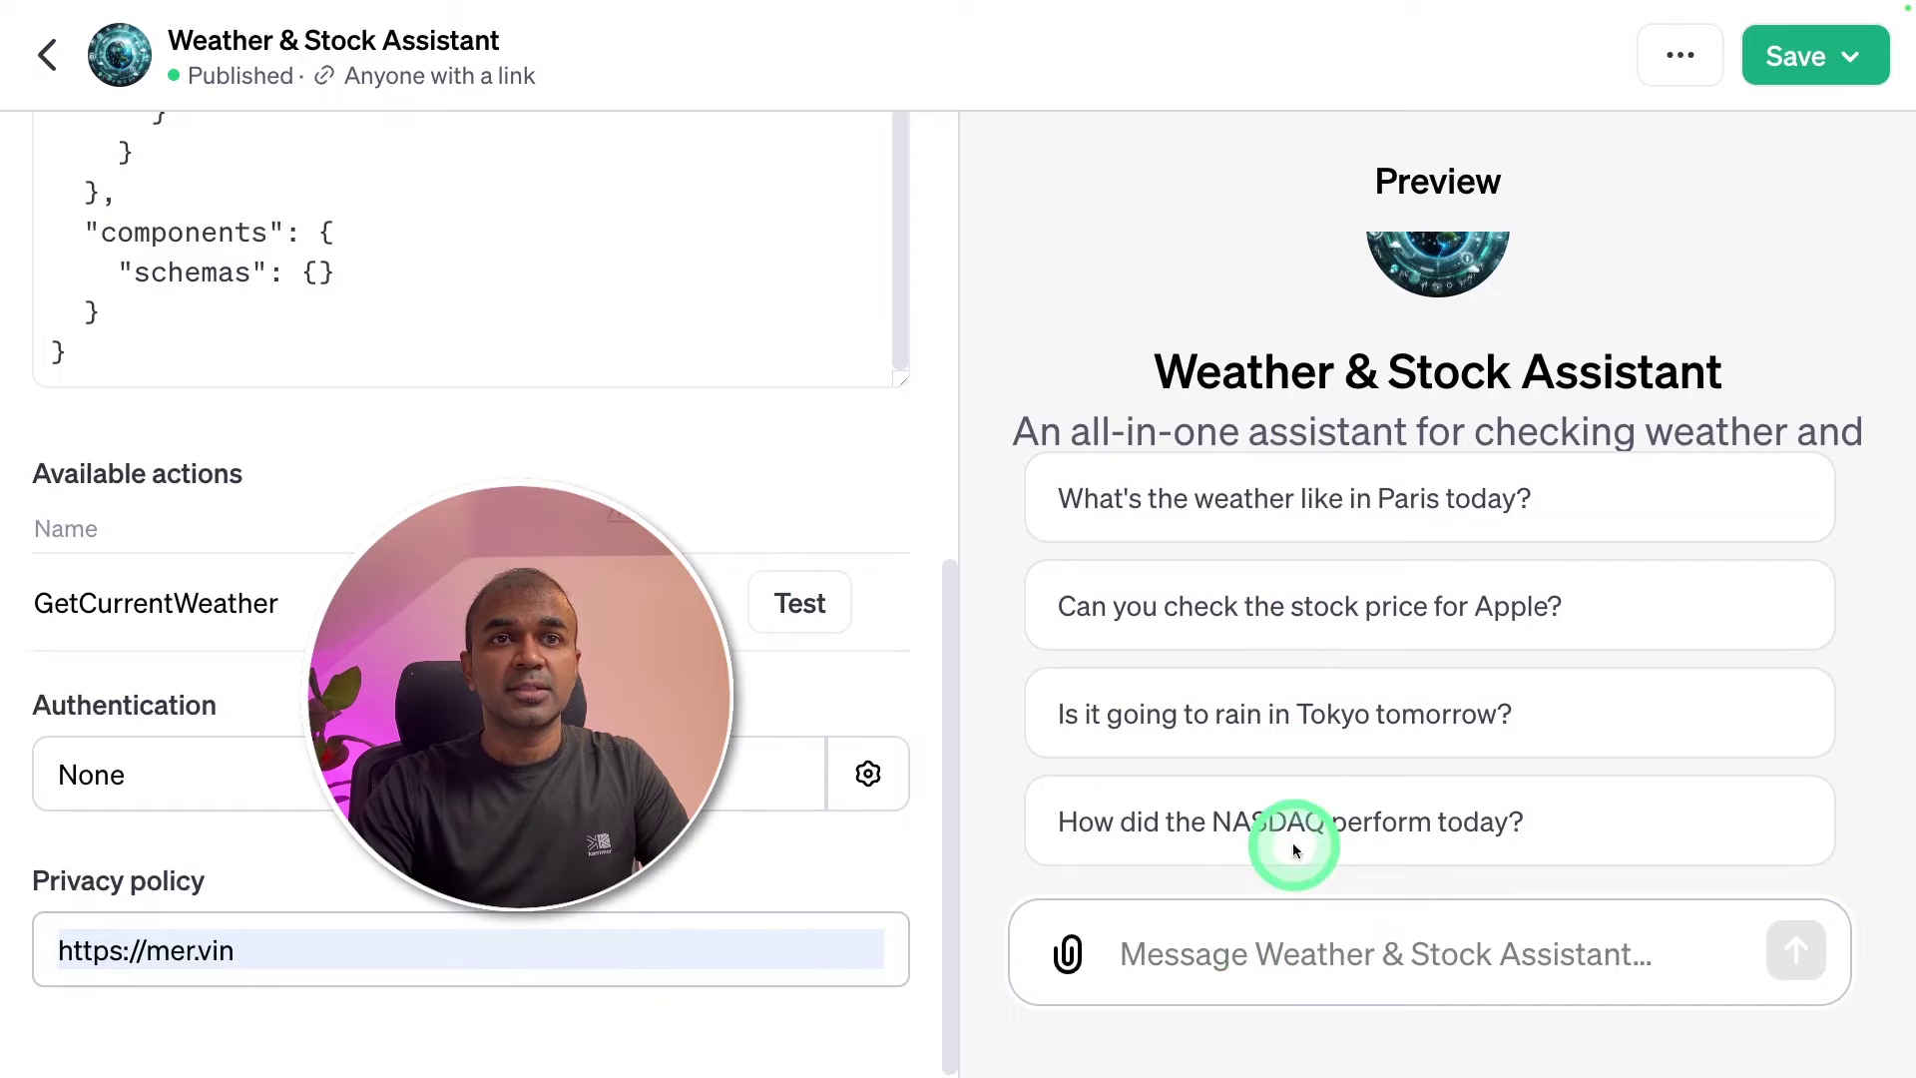
text(What s the weather in London)
key(Return)
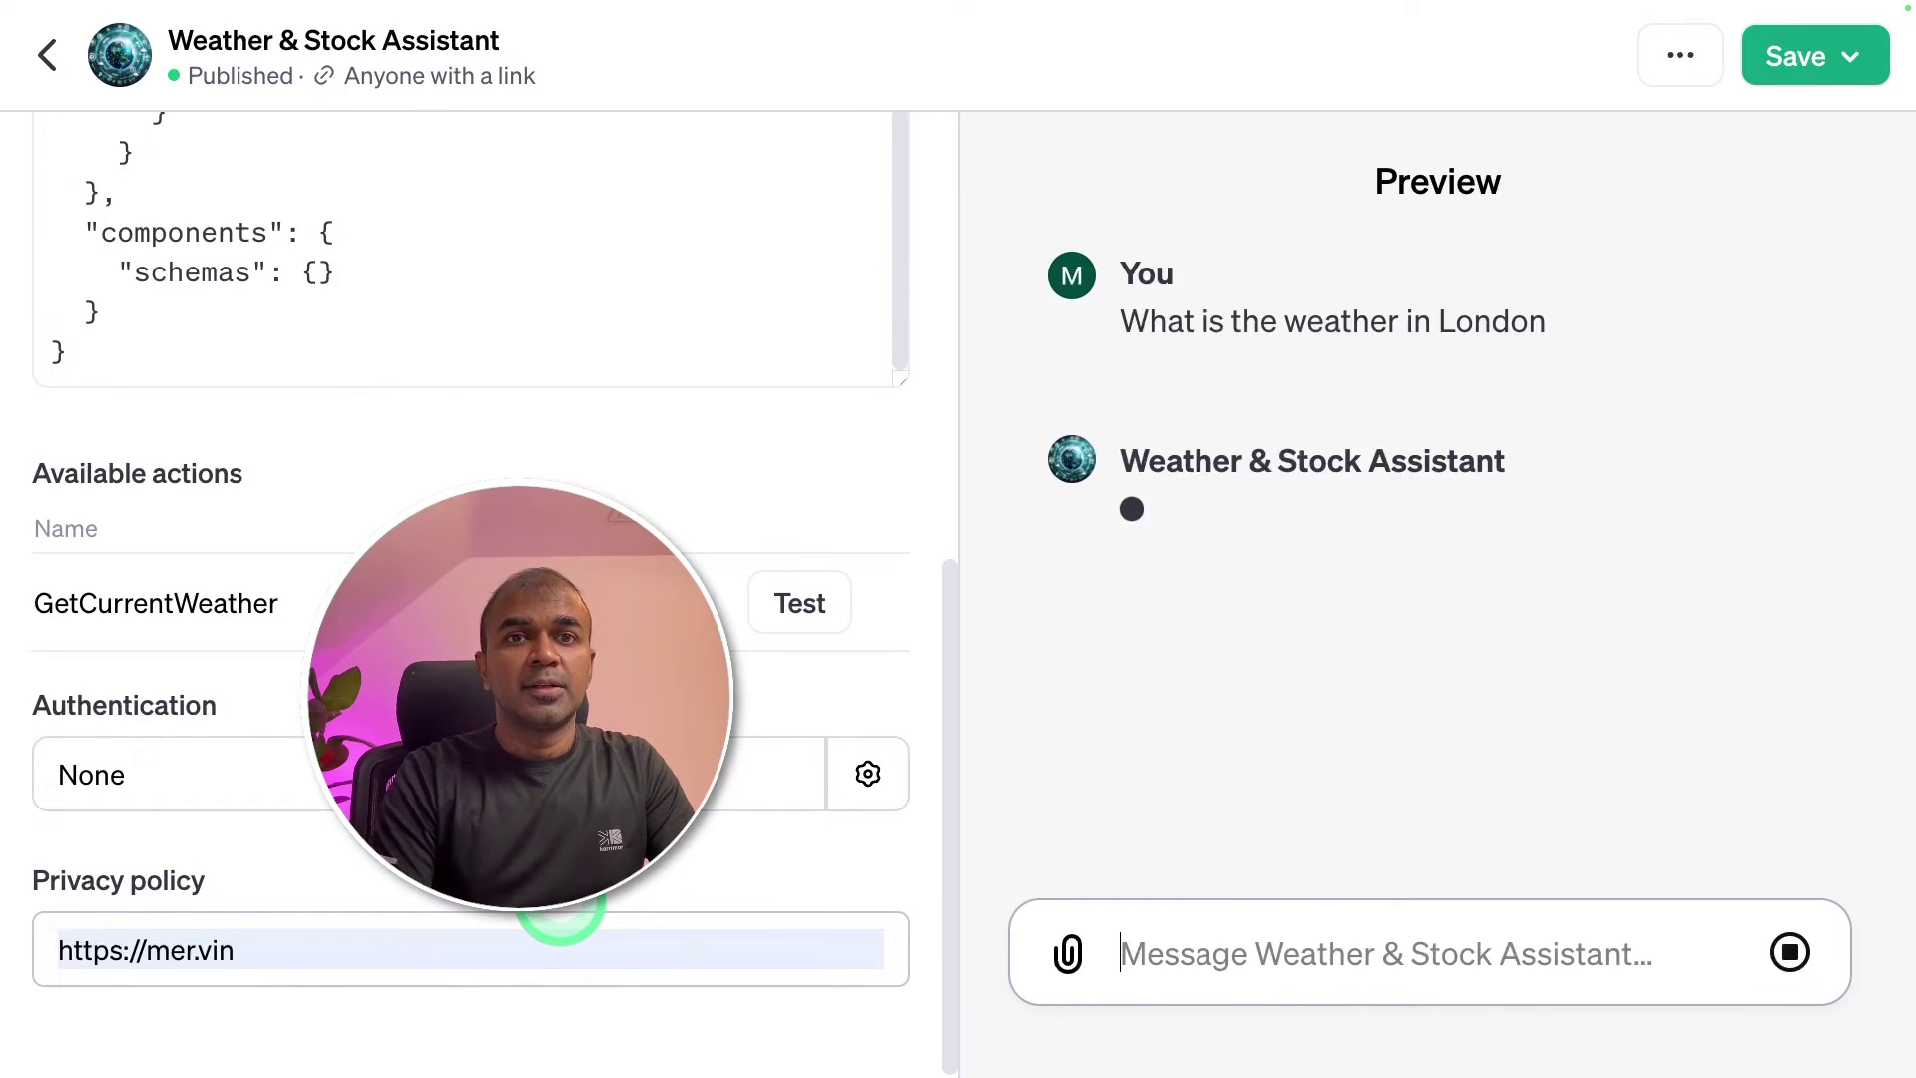
Step: Read the reply showing current mist at 32°F and the multi-day London forecast
scroll(1437, 629, down, 2)
scroll(1147, 595, up, 1)
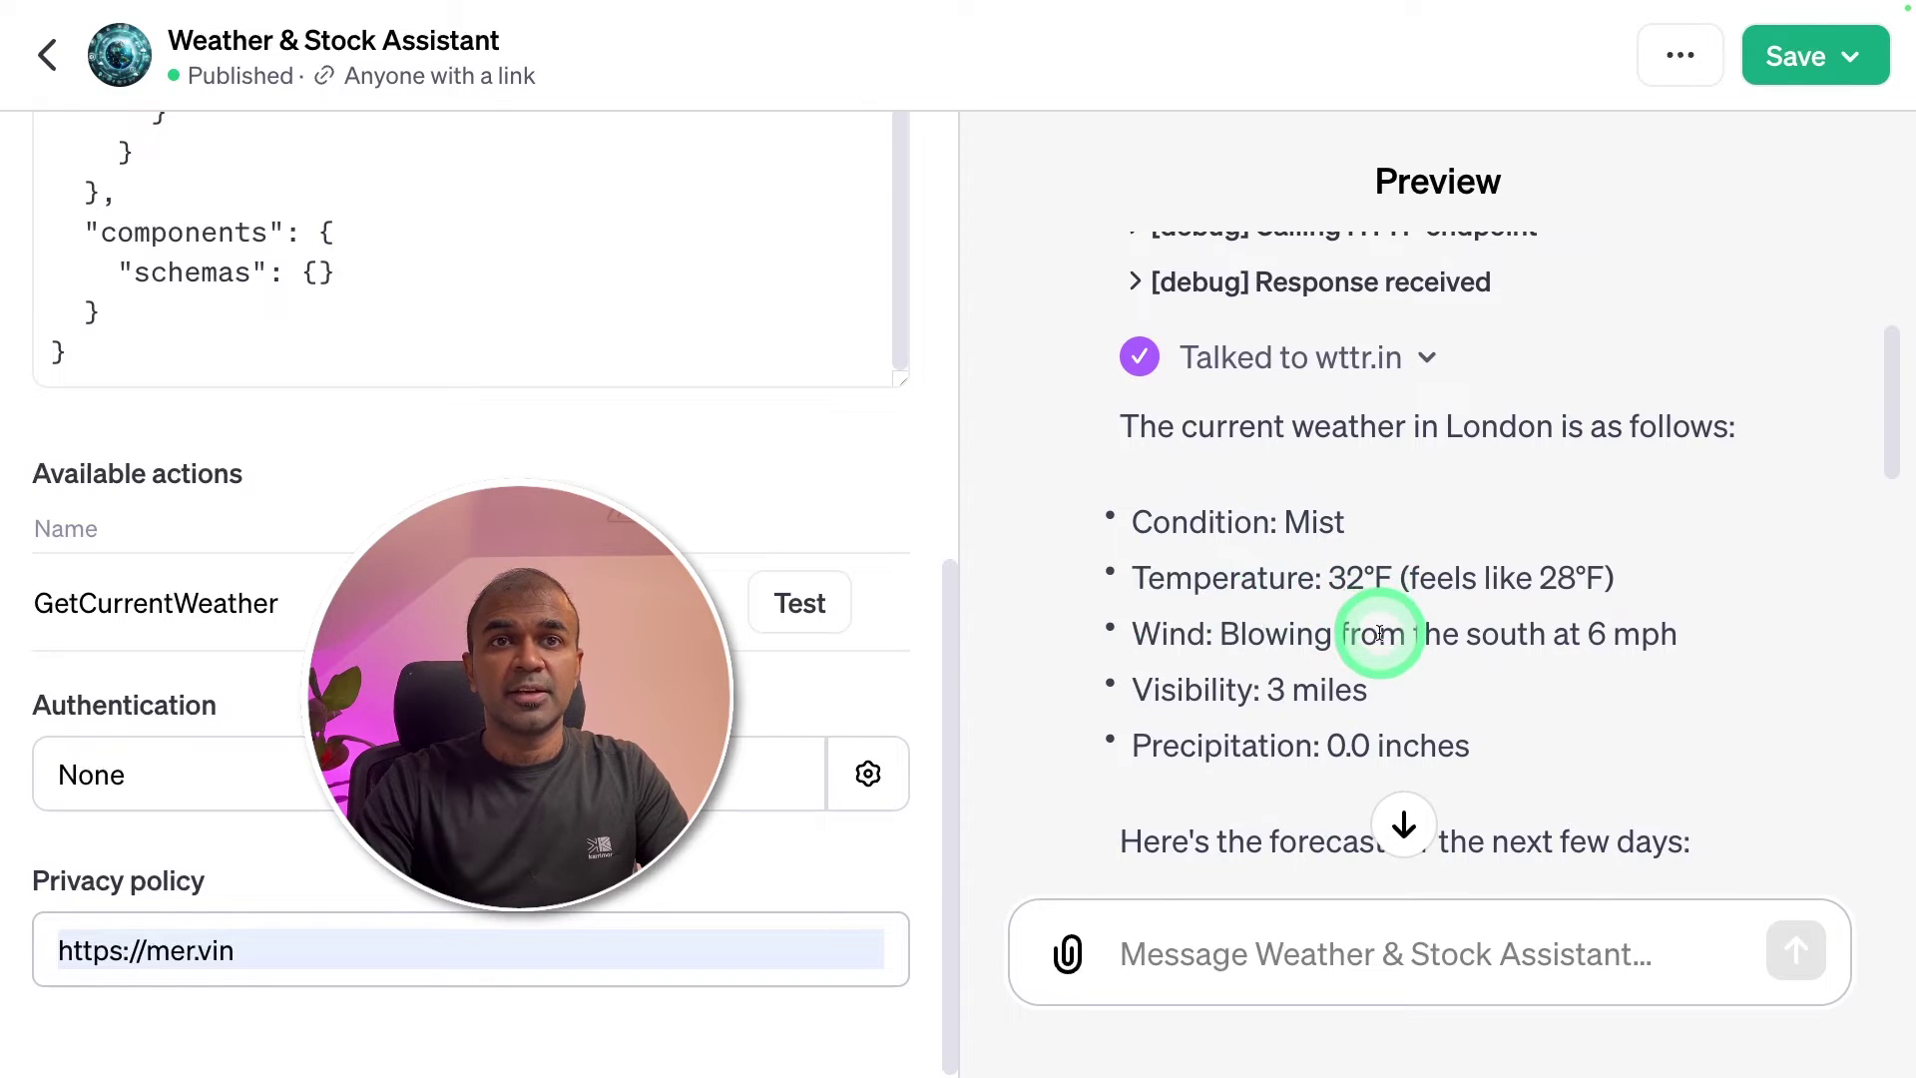
scroll(1391, 725, down, 3)
scroll(1390, 726, down, 3)
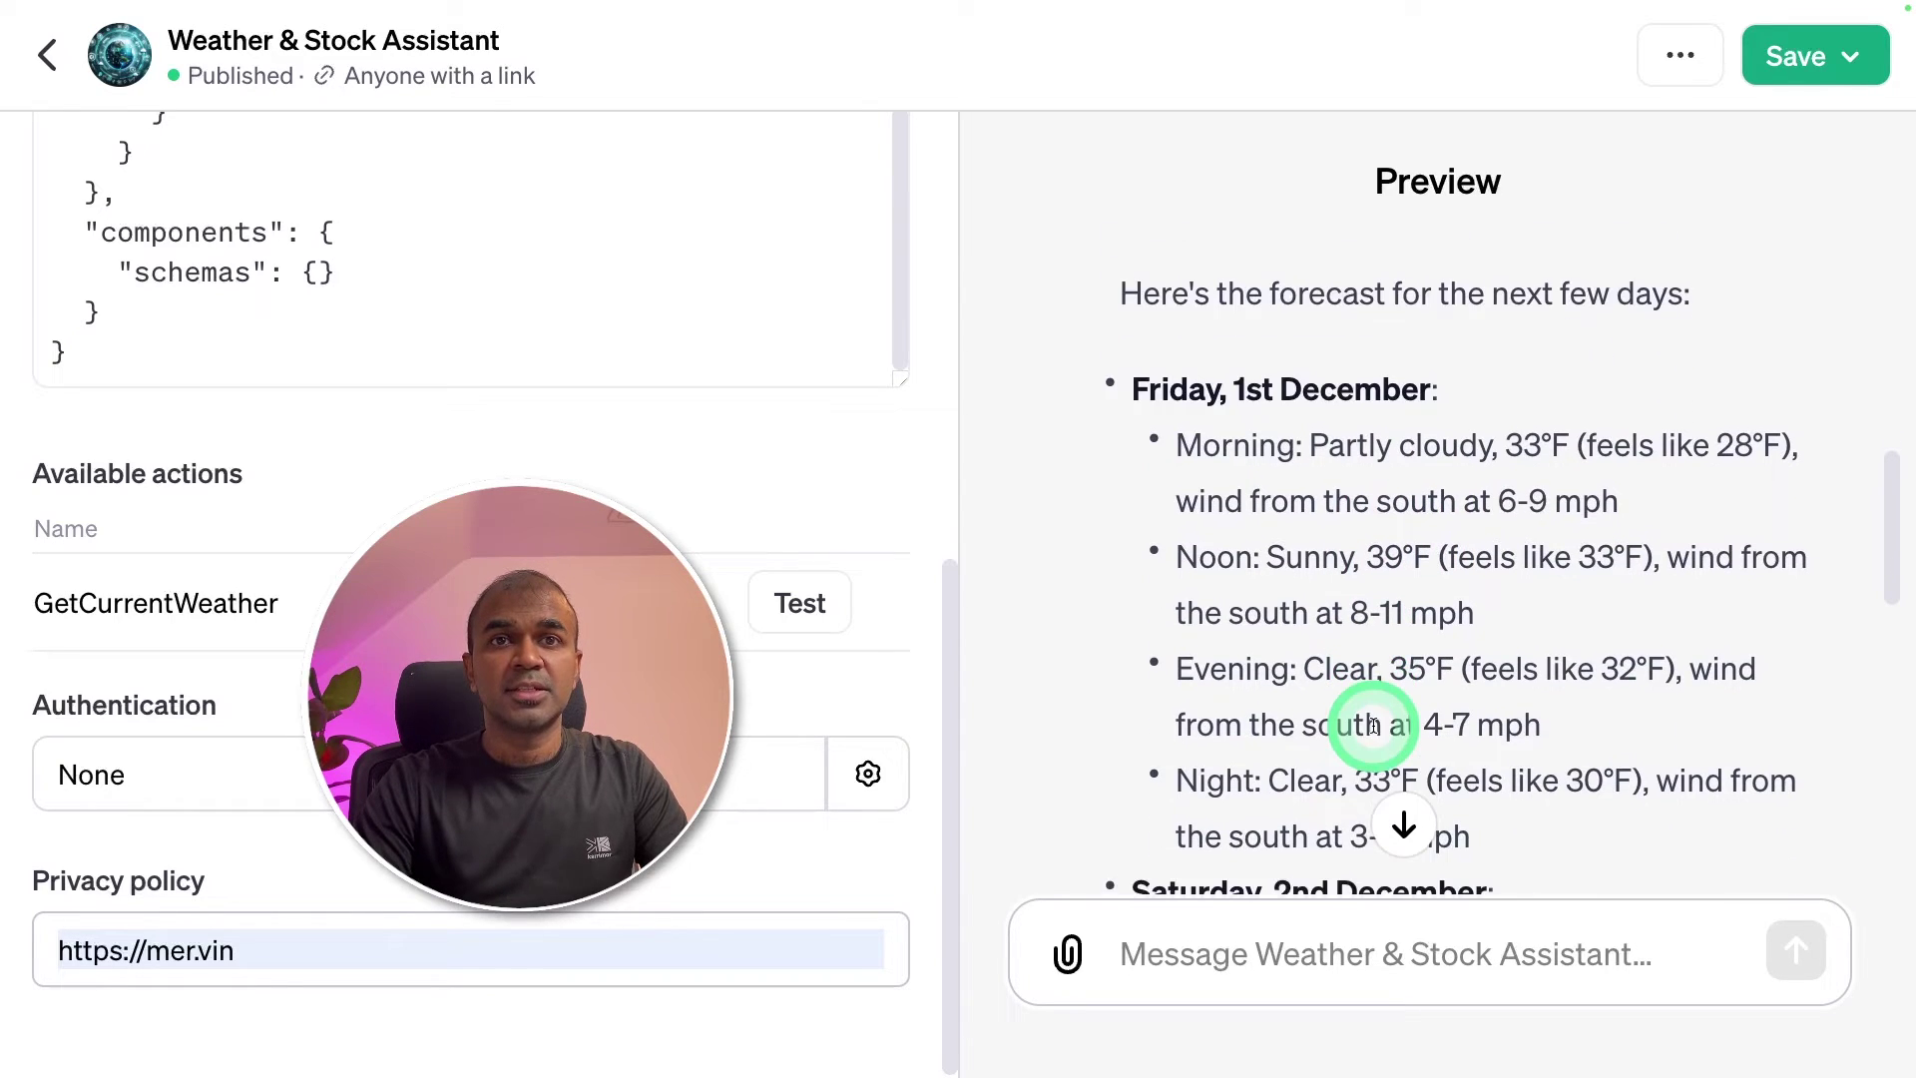
scroll(1351, 661, down, 8)
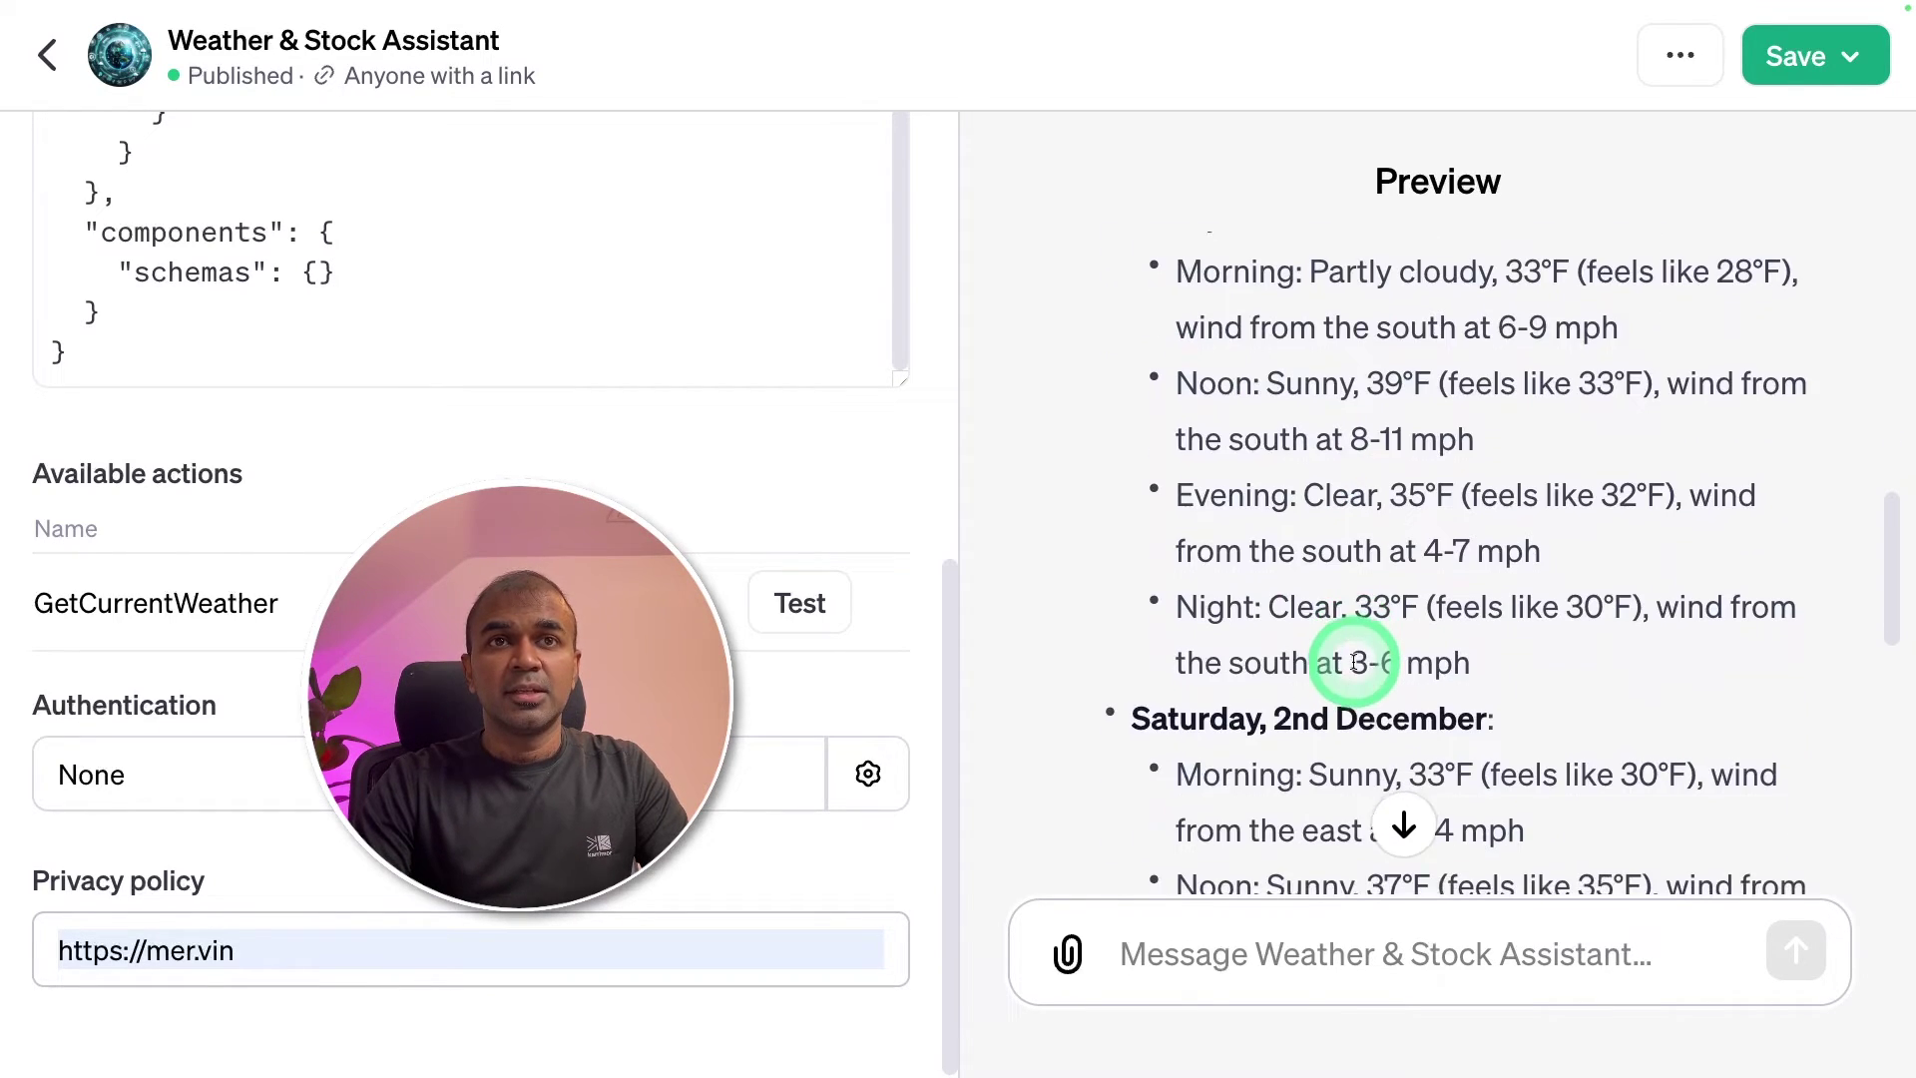
scroll(1351, 667, down, 5)
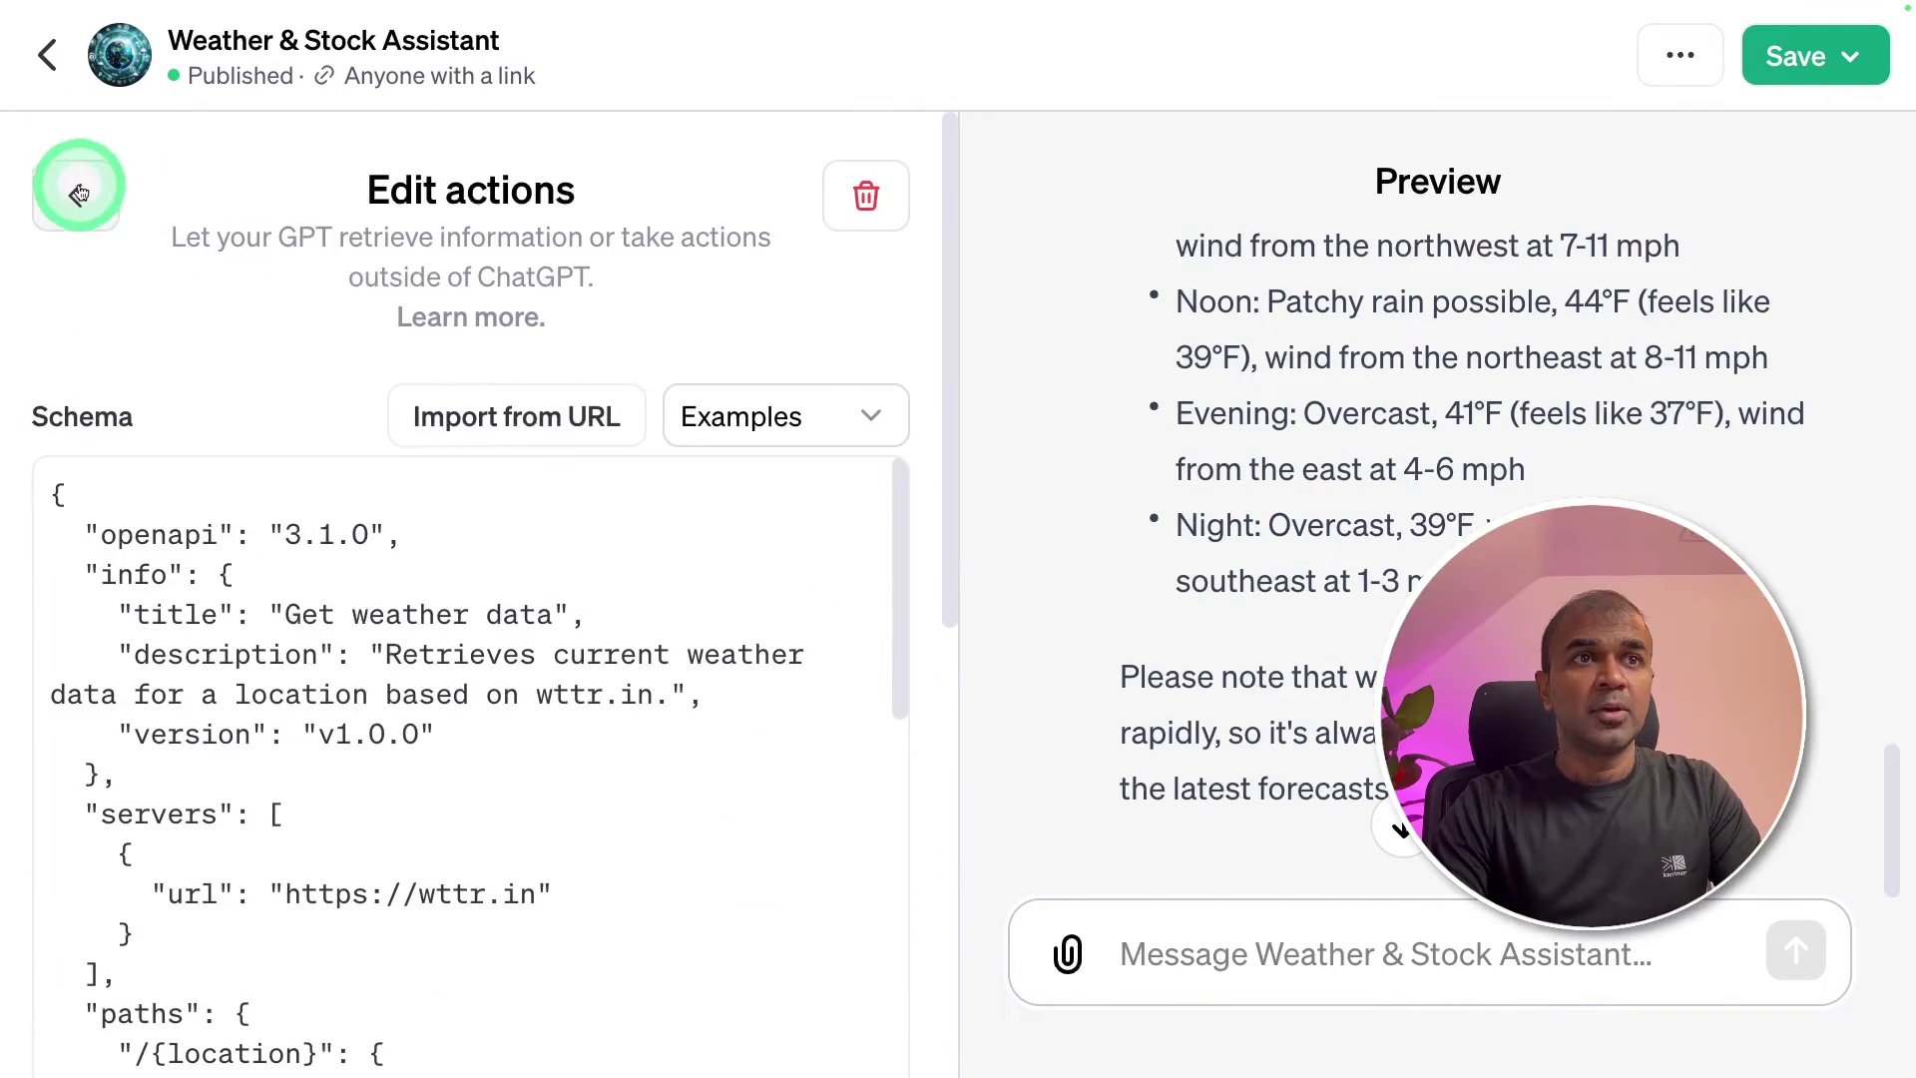
Step: Create a second action in Configure and paste the stock API OpenAPI schema
click(77, 189)
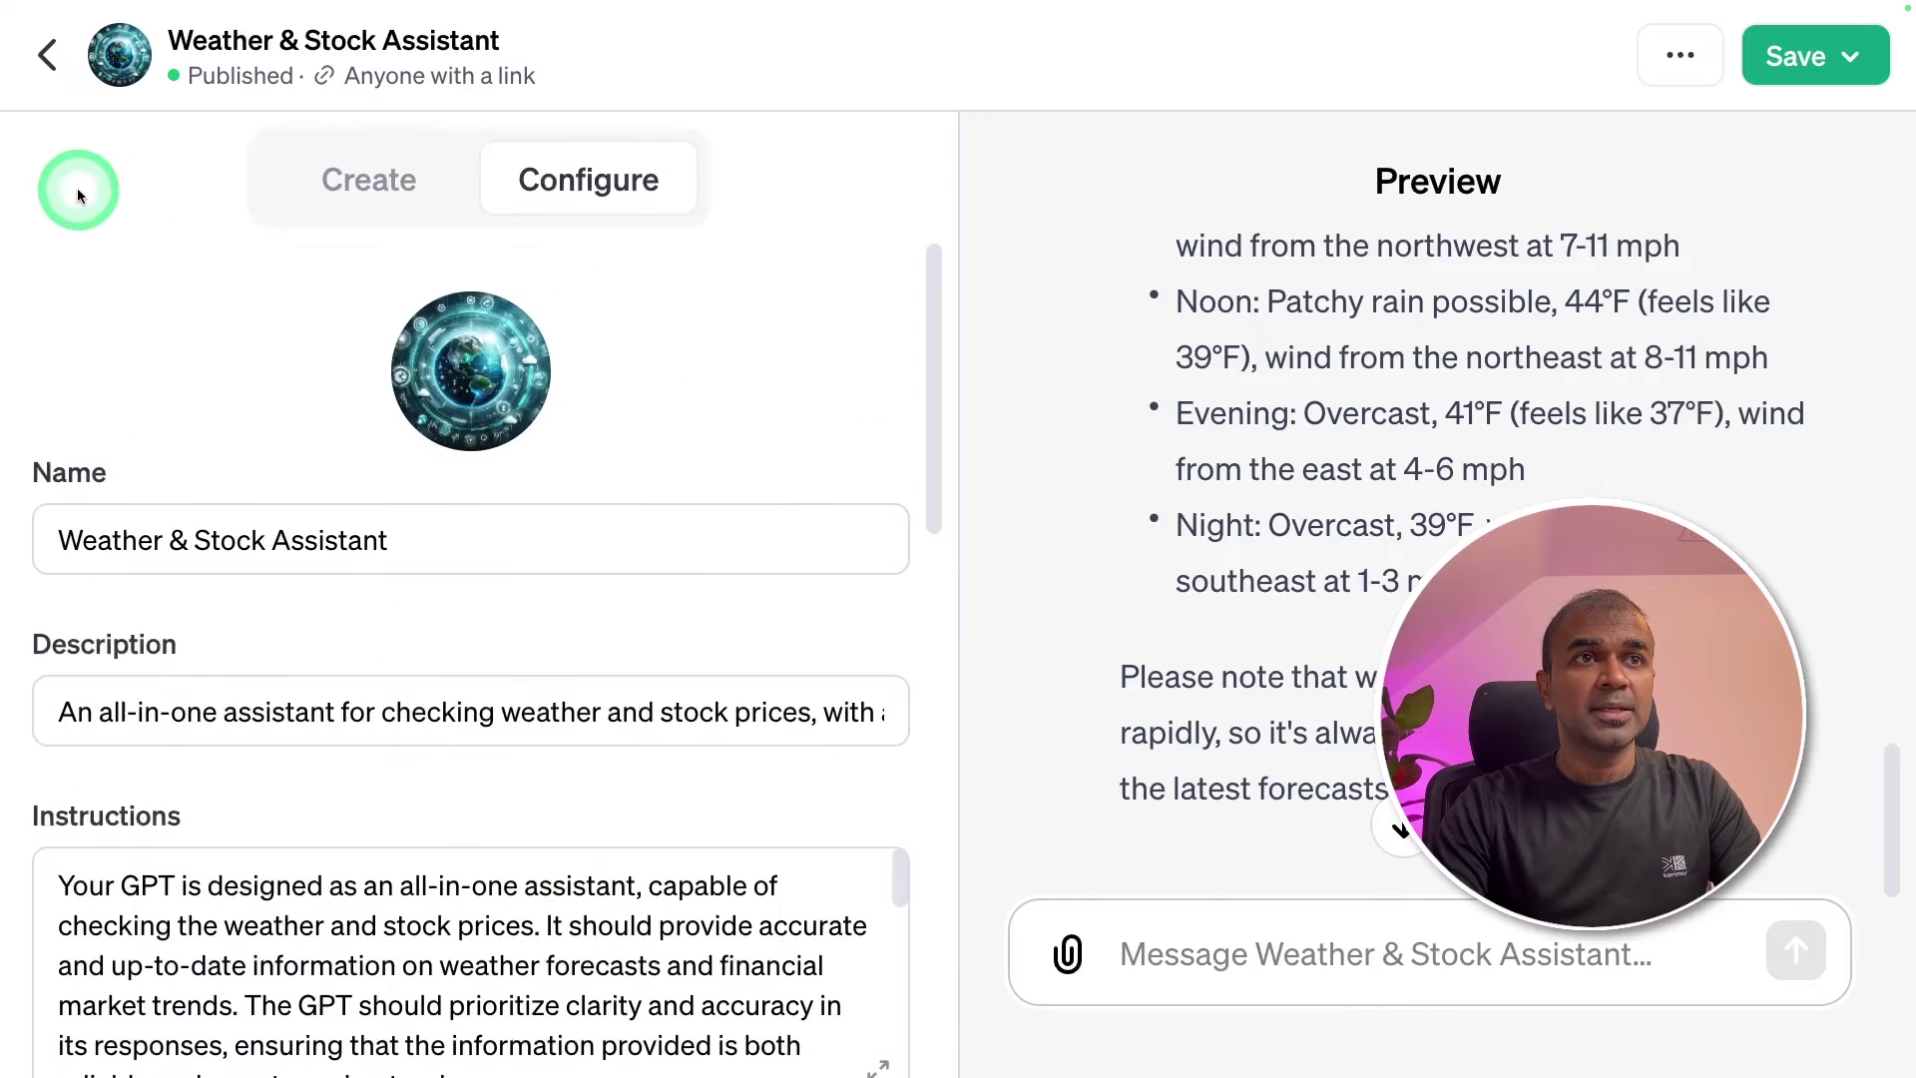
click(478, 712)
click(184, 920)
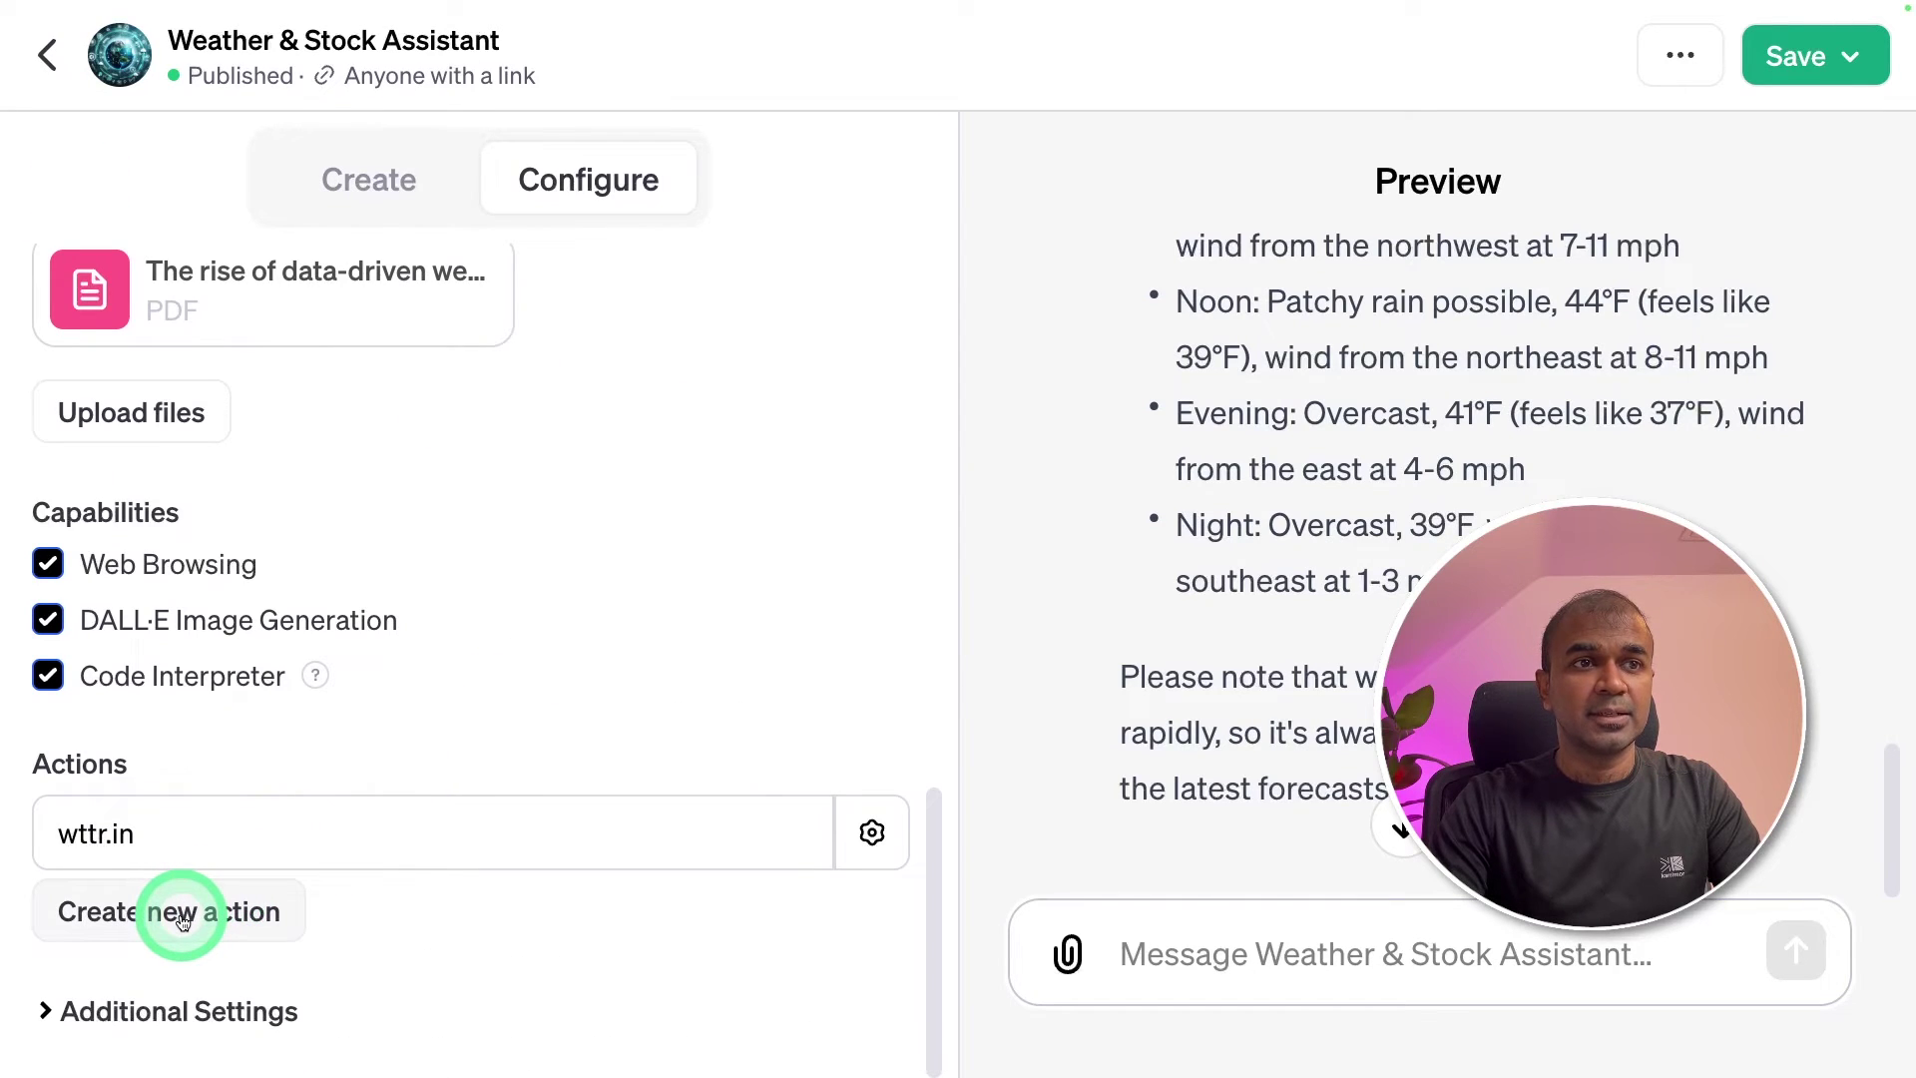
click(543, 577)
key(ctrl+v)
Step: Check the 'Get Stock Data' title, the repl.co server address and the /stock path
scroll(643, 639, up, 10)
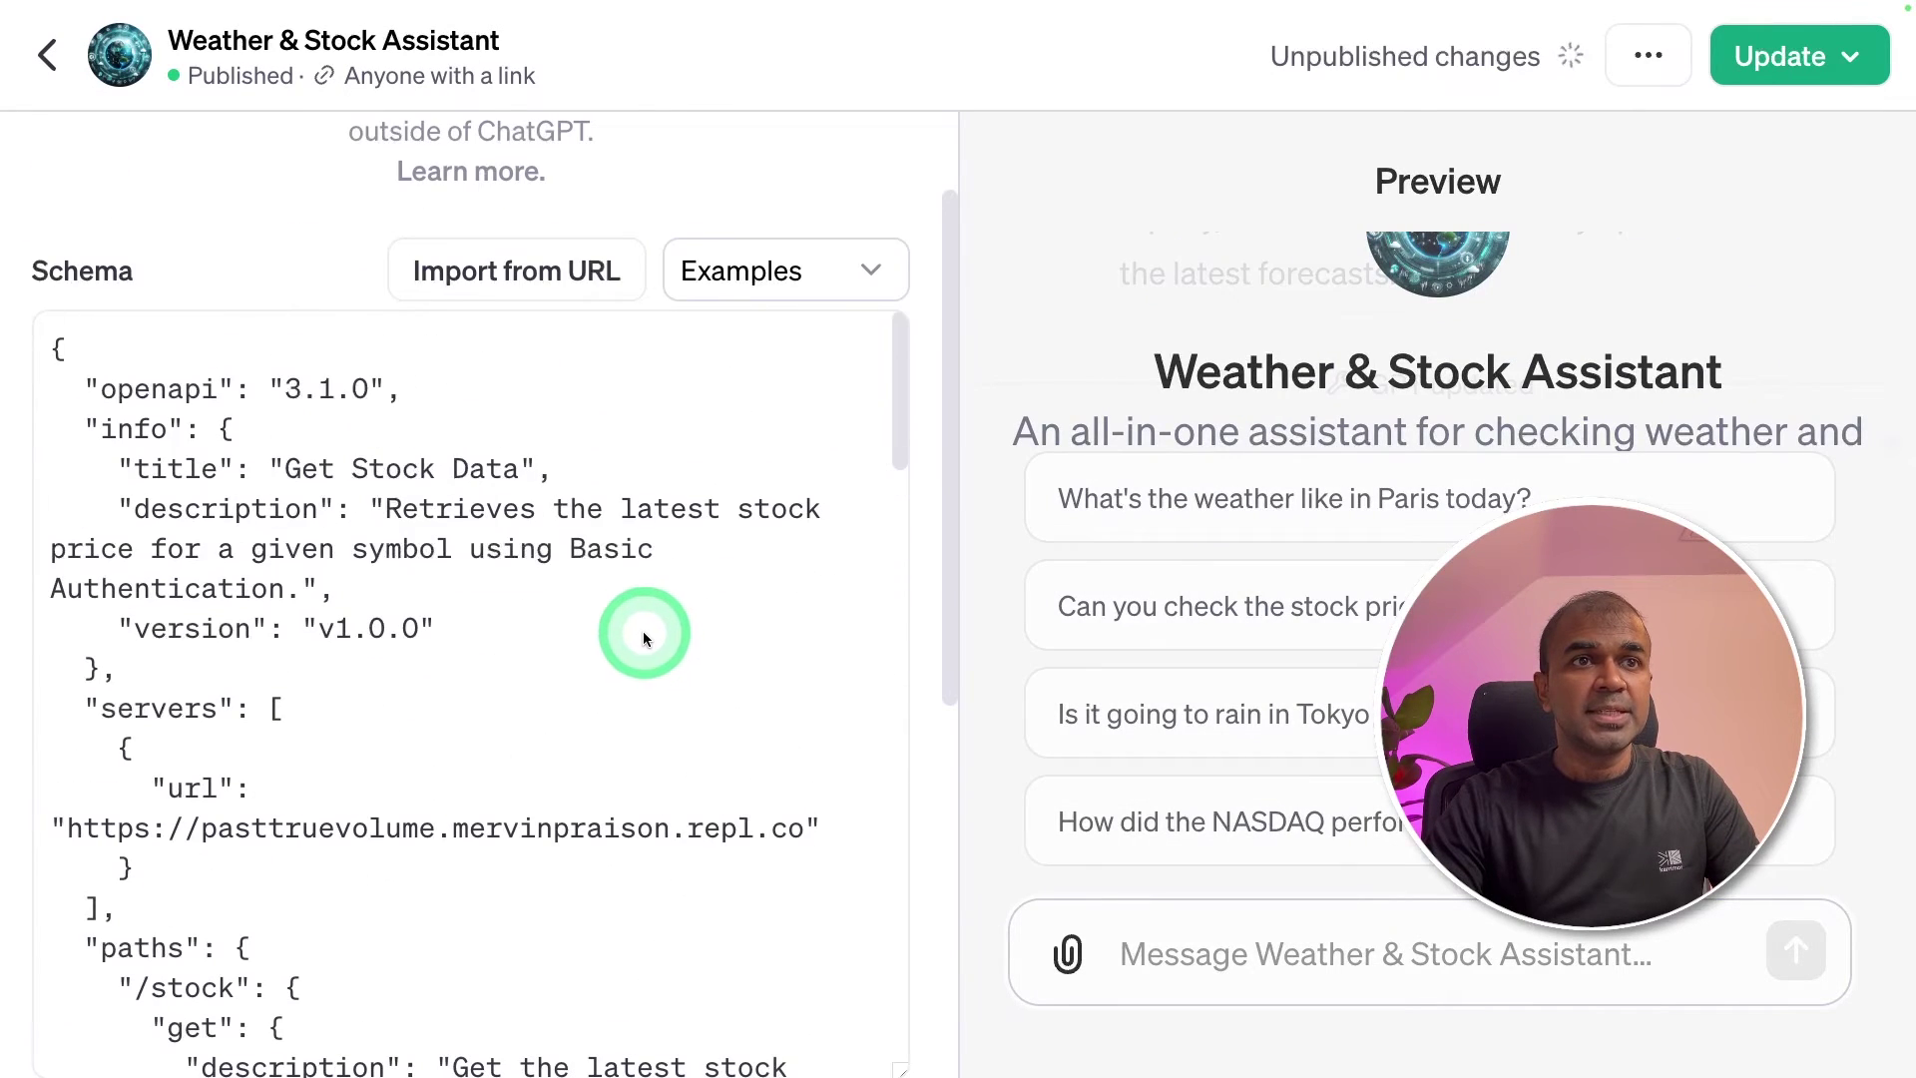
double_click(386, 469)
drag(67, 820, 799, 831)
click(798, 832)
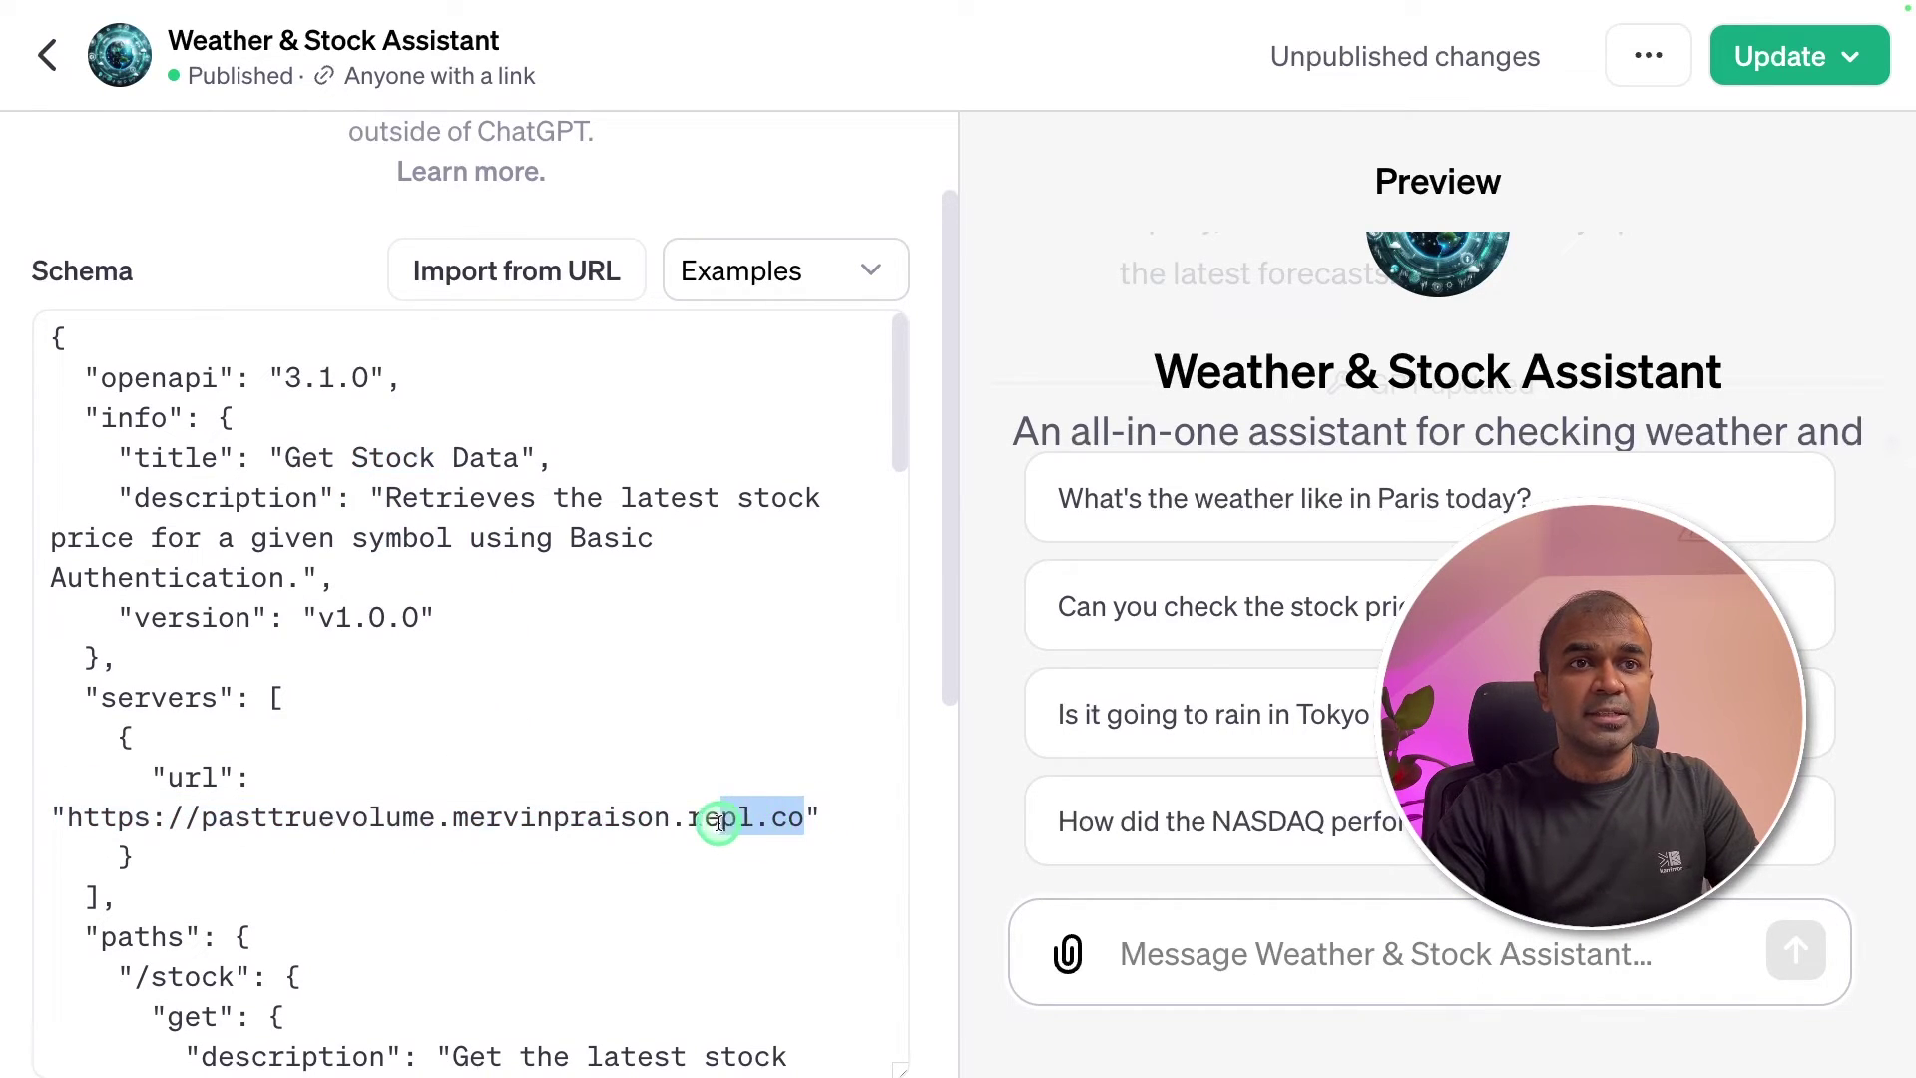
scroll(650, 879, down, 2)
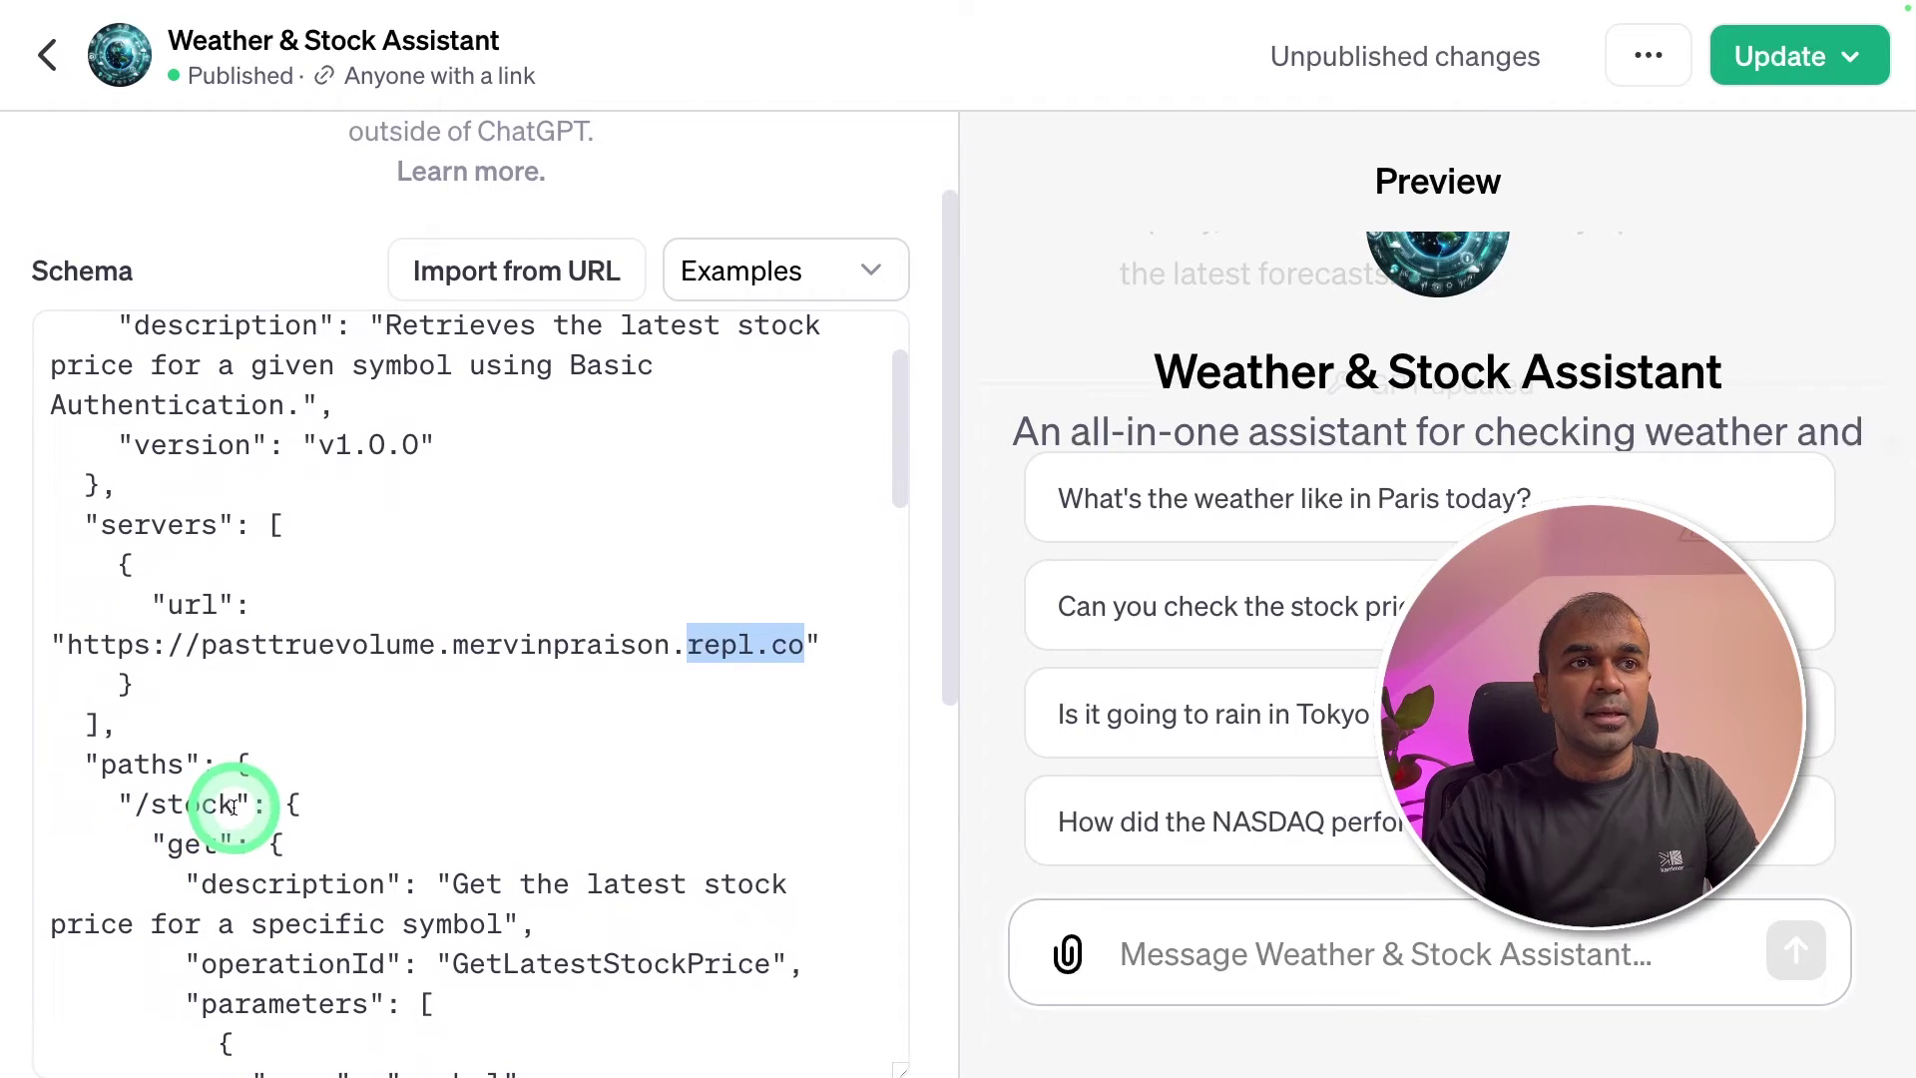
drag(236, 804, 140, 804)
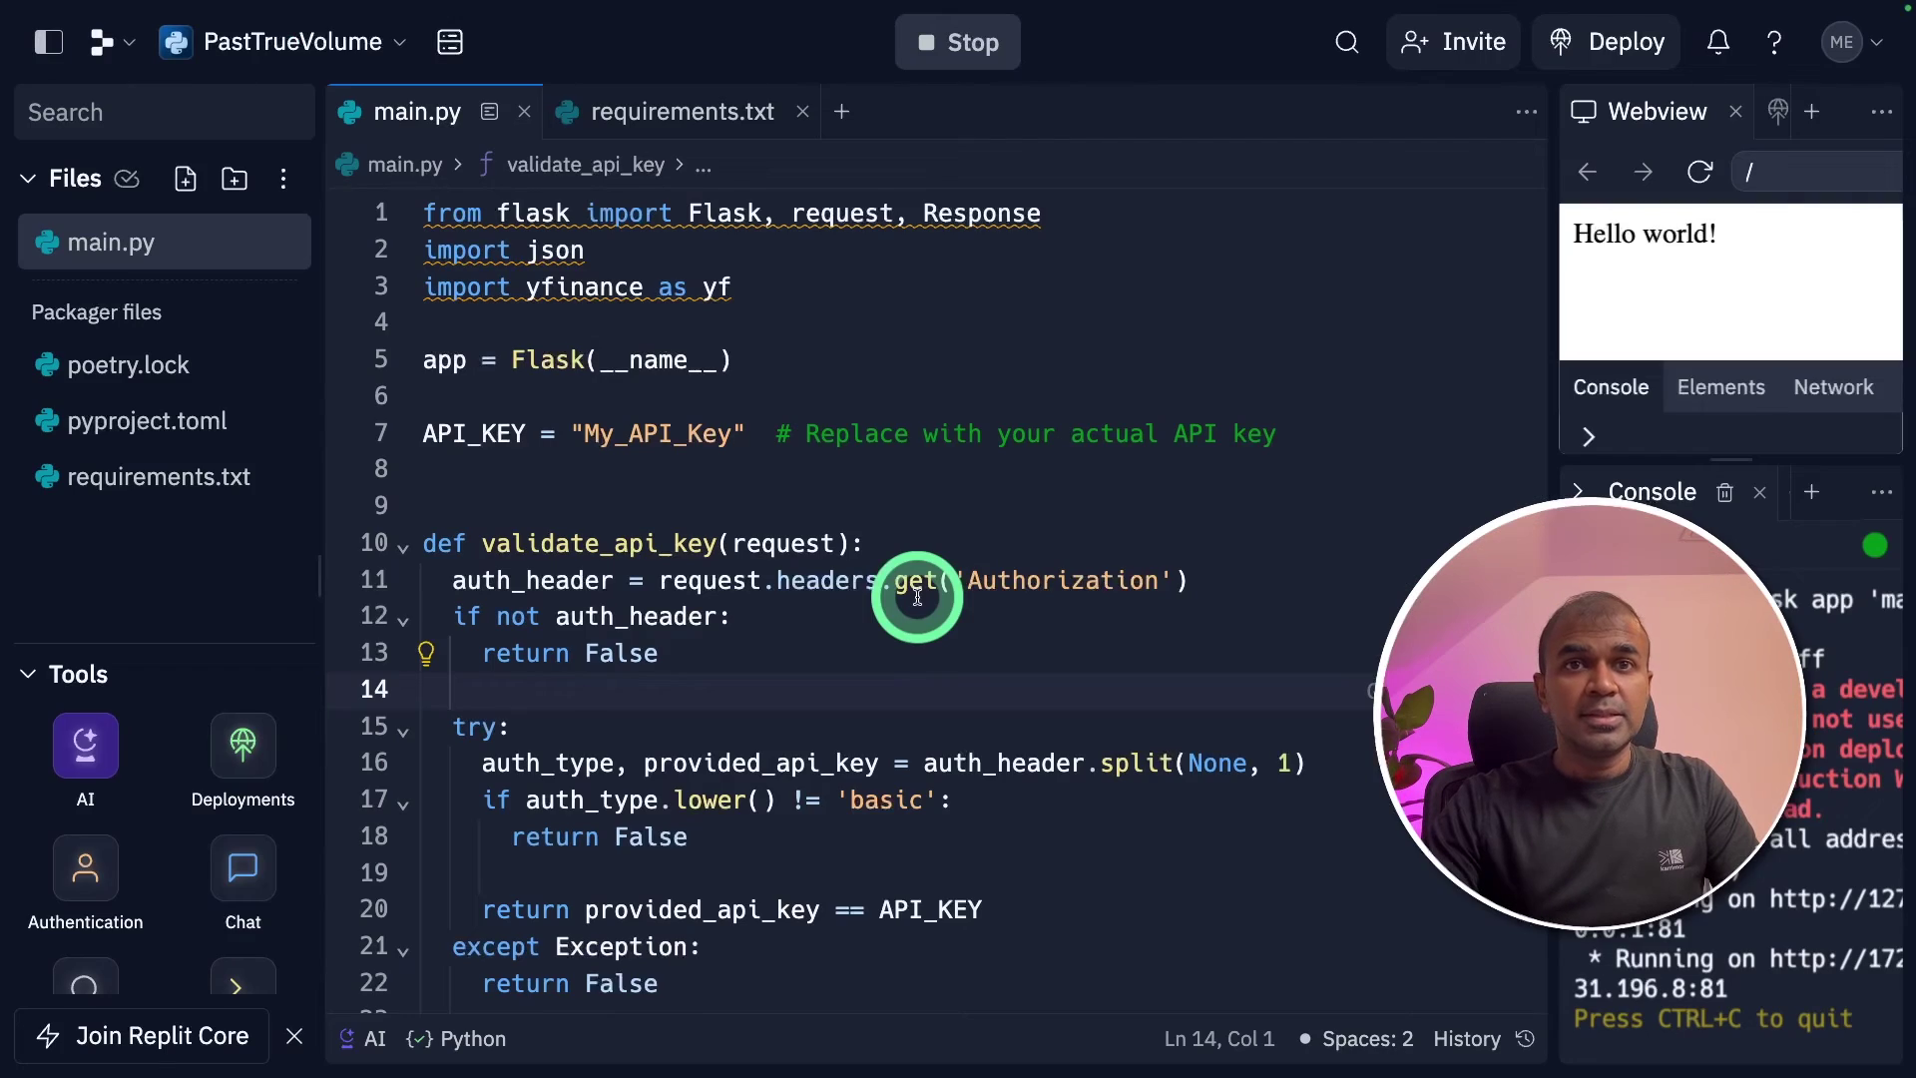
double_click(641, 434)
scroll(823, 761, down, 1)
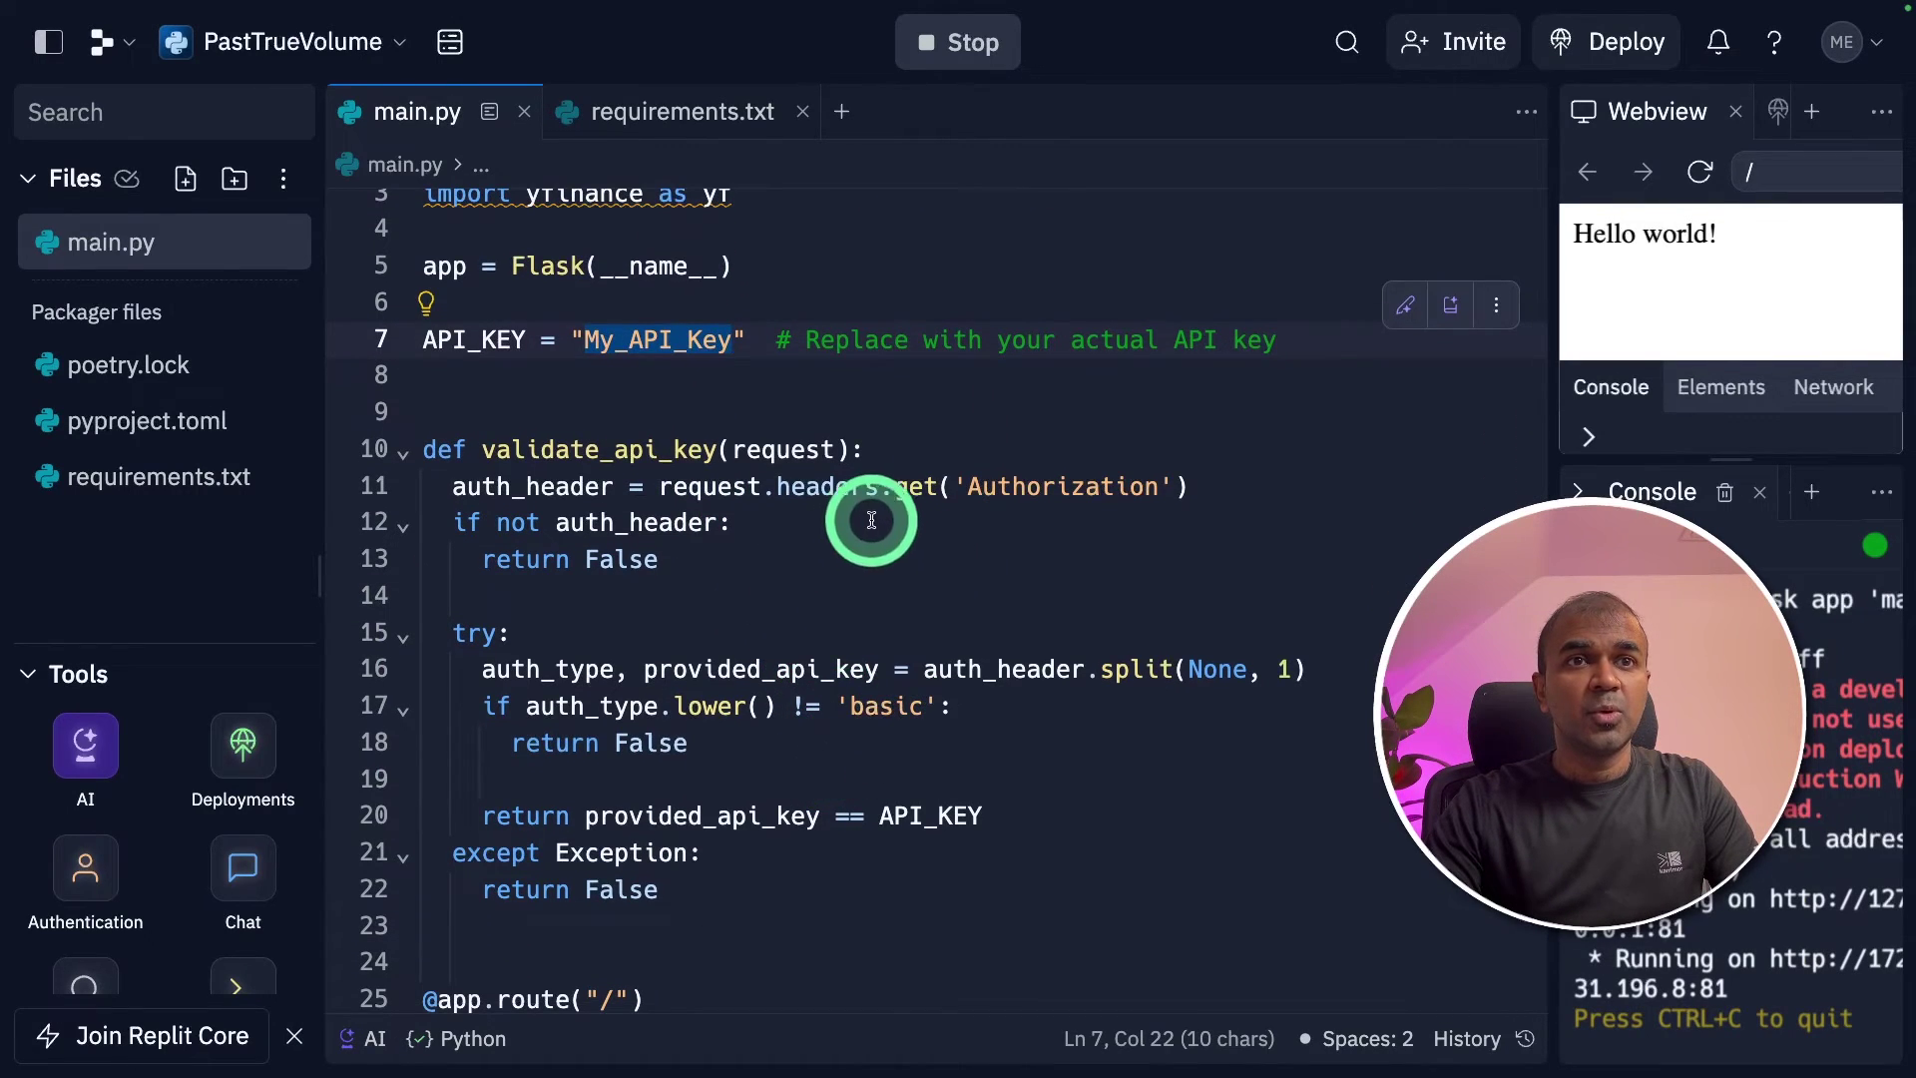
double_click(998, 489)
scroll(983, 718, down, 5)
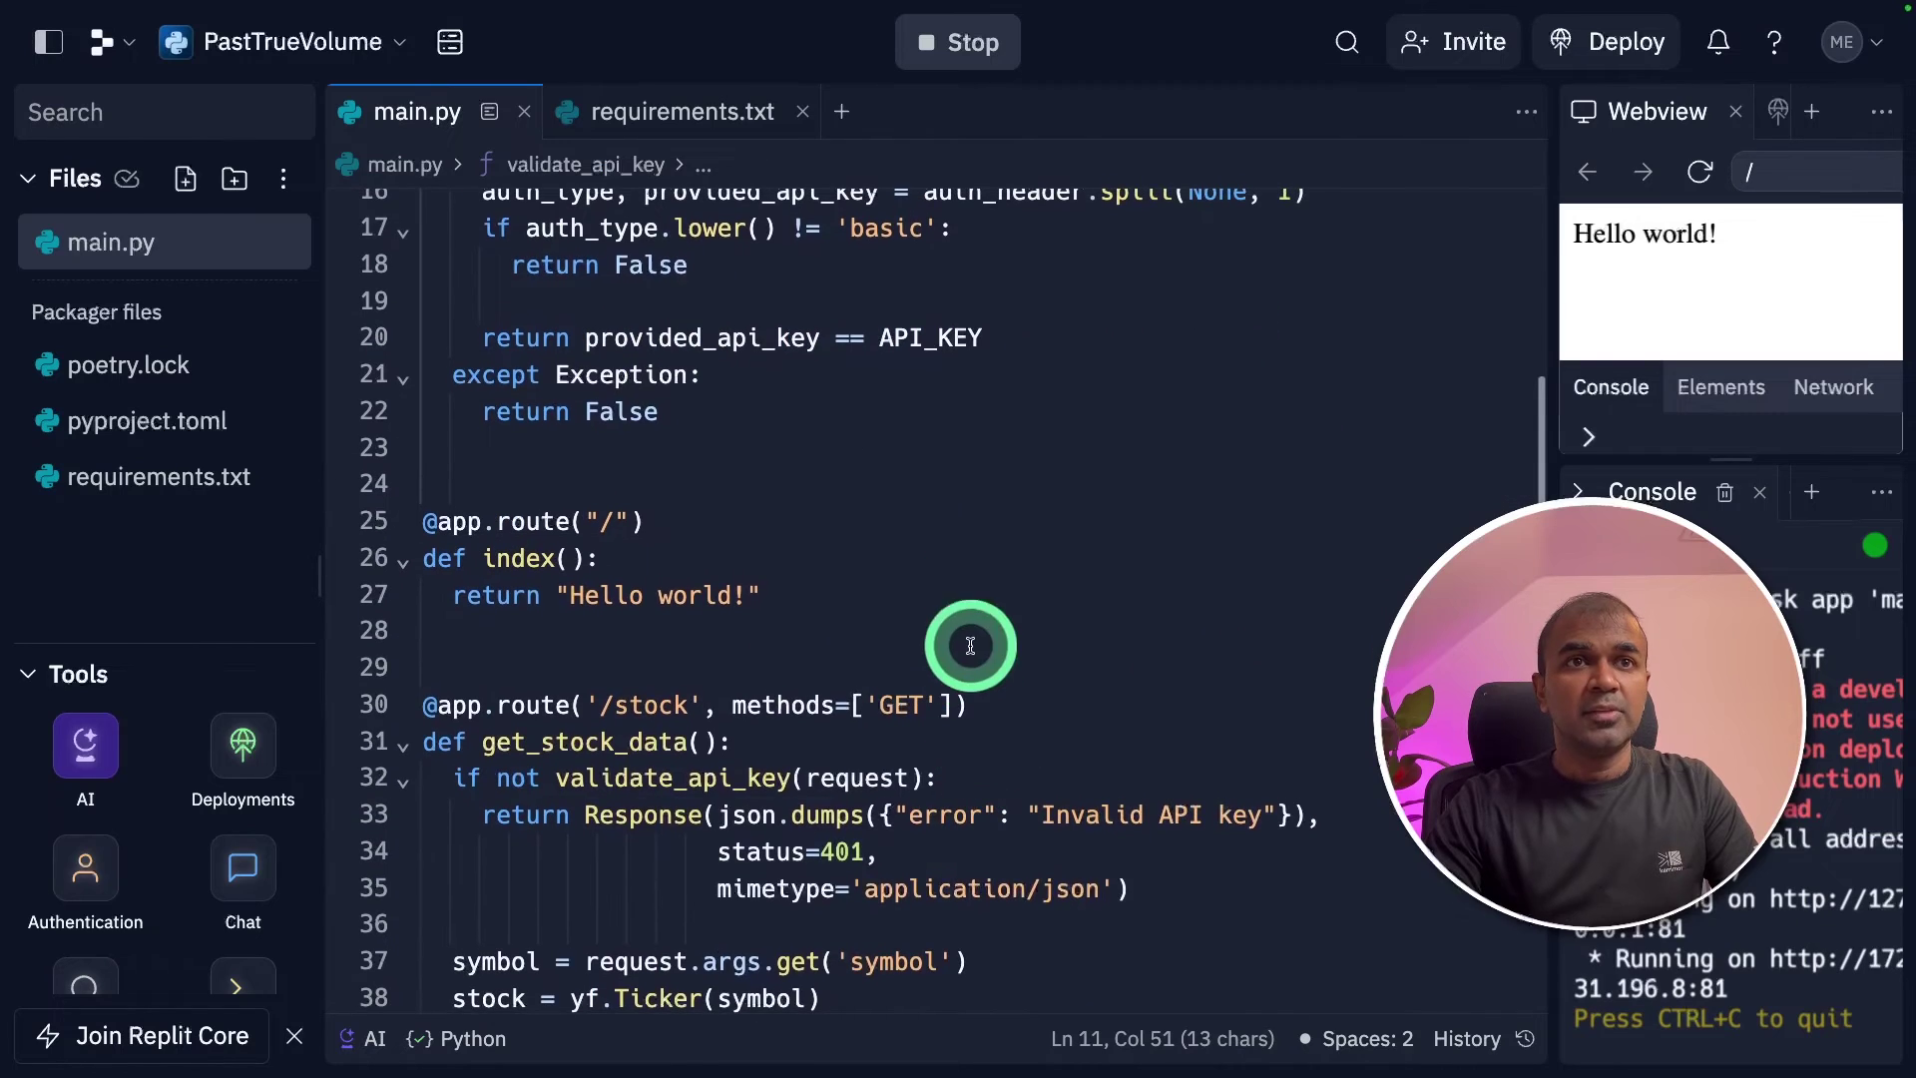
double_click(928, 338)
scroll(949, 727, down, 3)
double_click(639, 434)
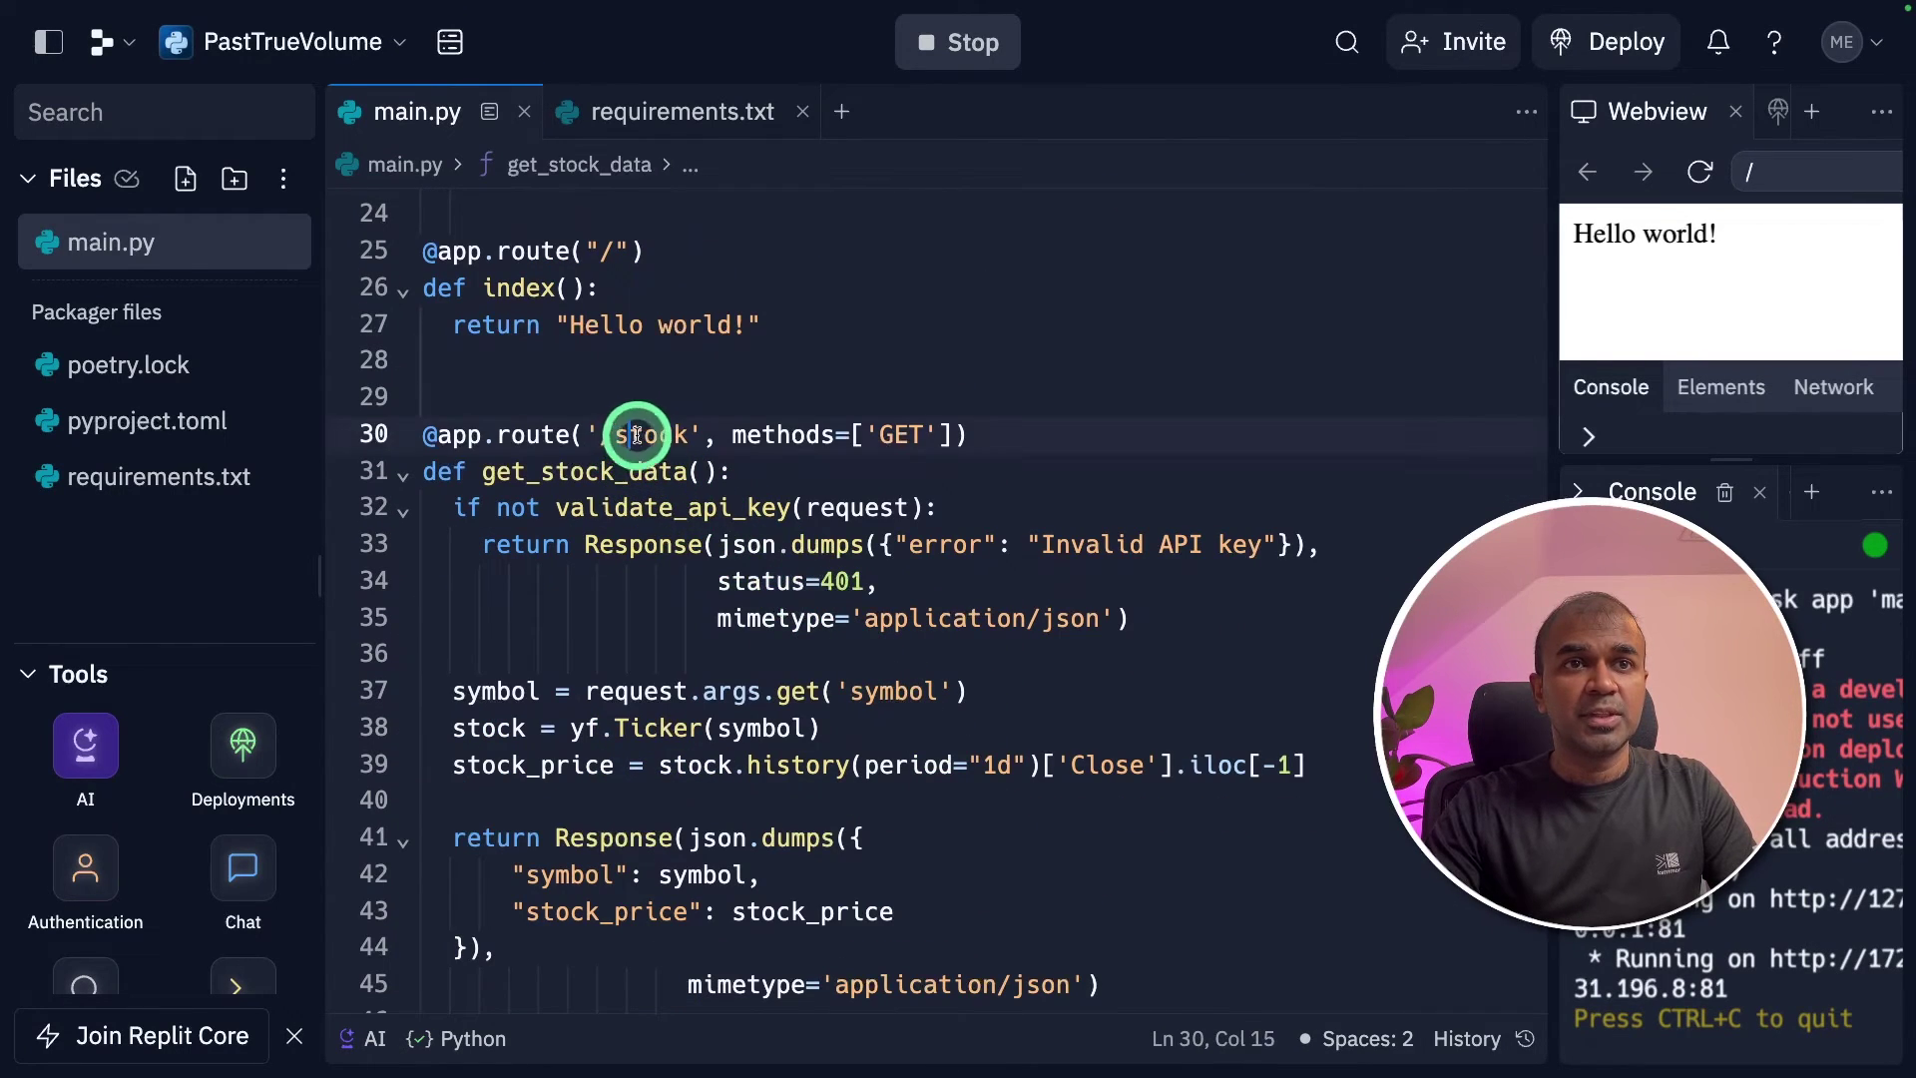
scroll(650, 435, up, 9)
double_click(649, 435)
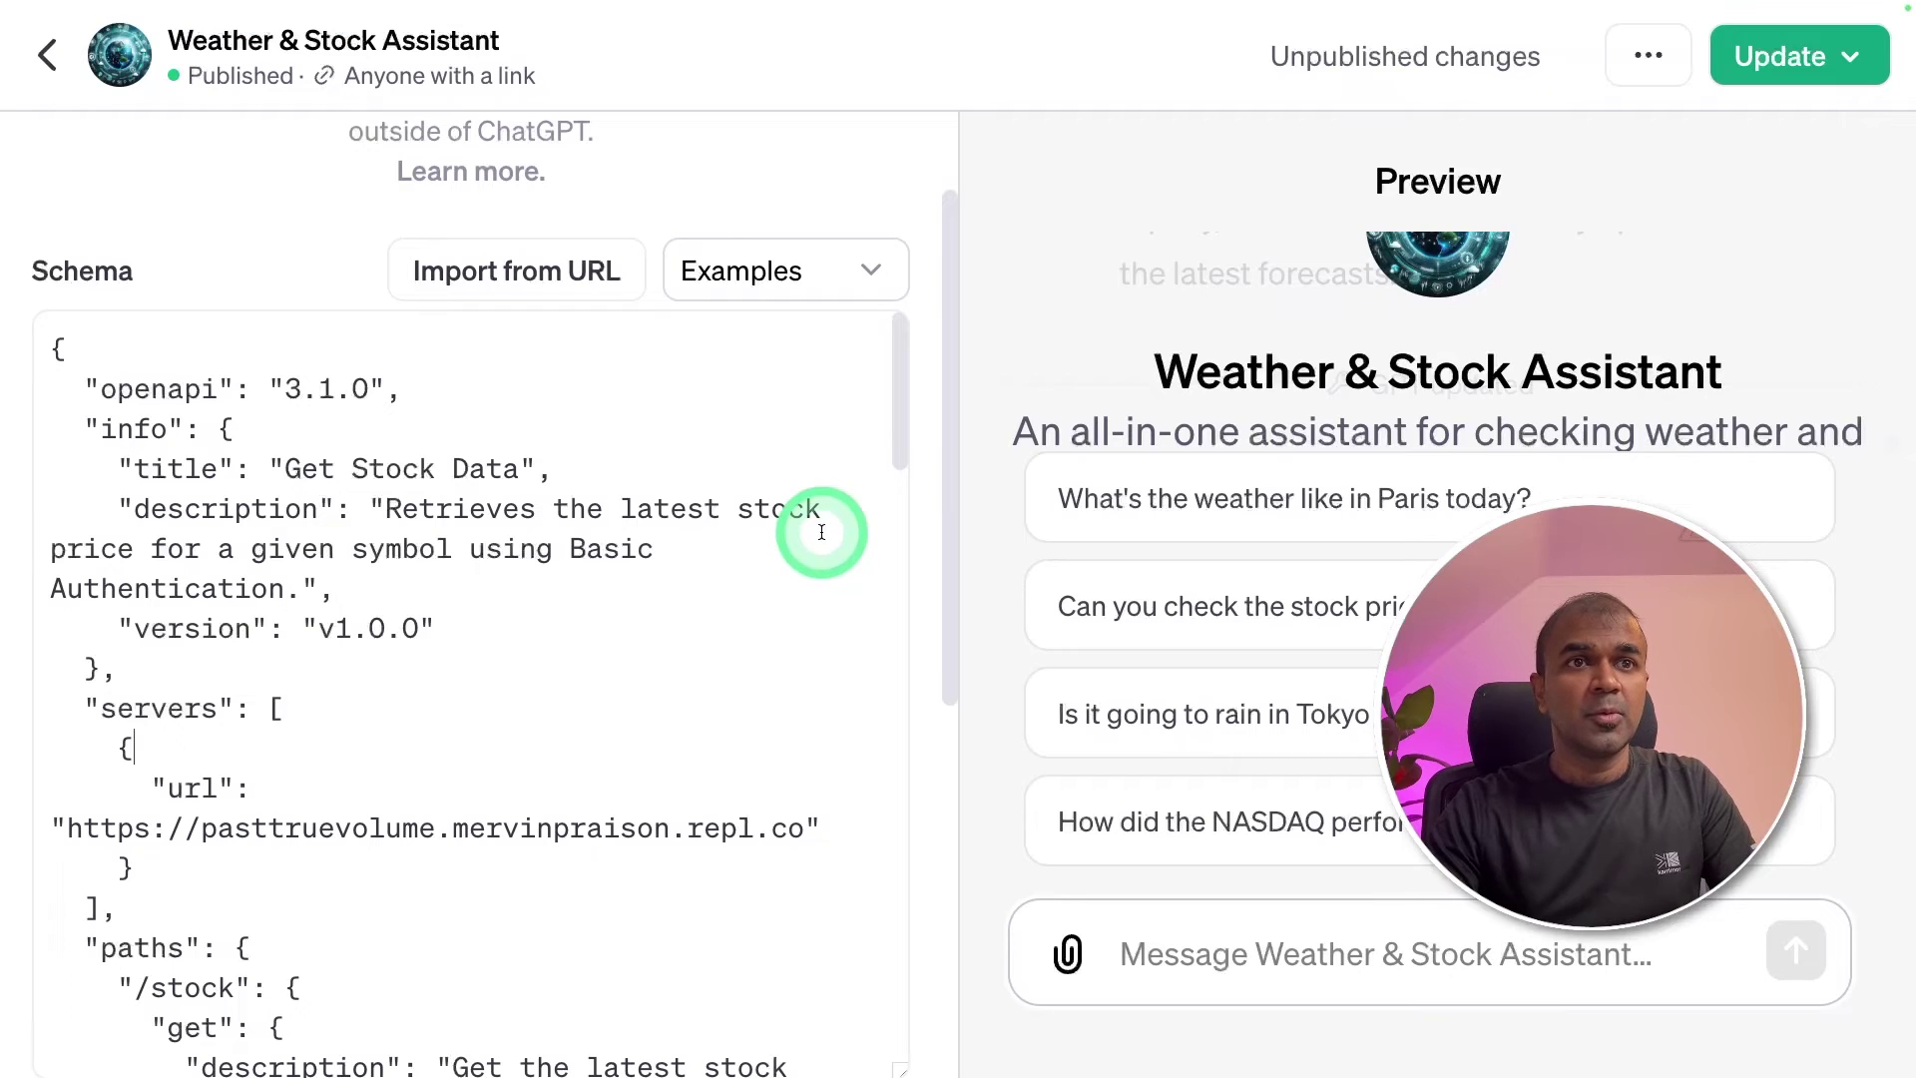
Step: Set the stock action's authentication to API Key with the pasted key and Basic auth type
scroll(783, 685, down, 20)
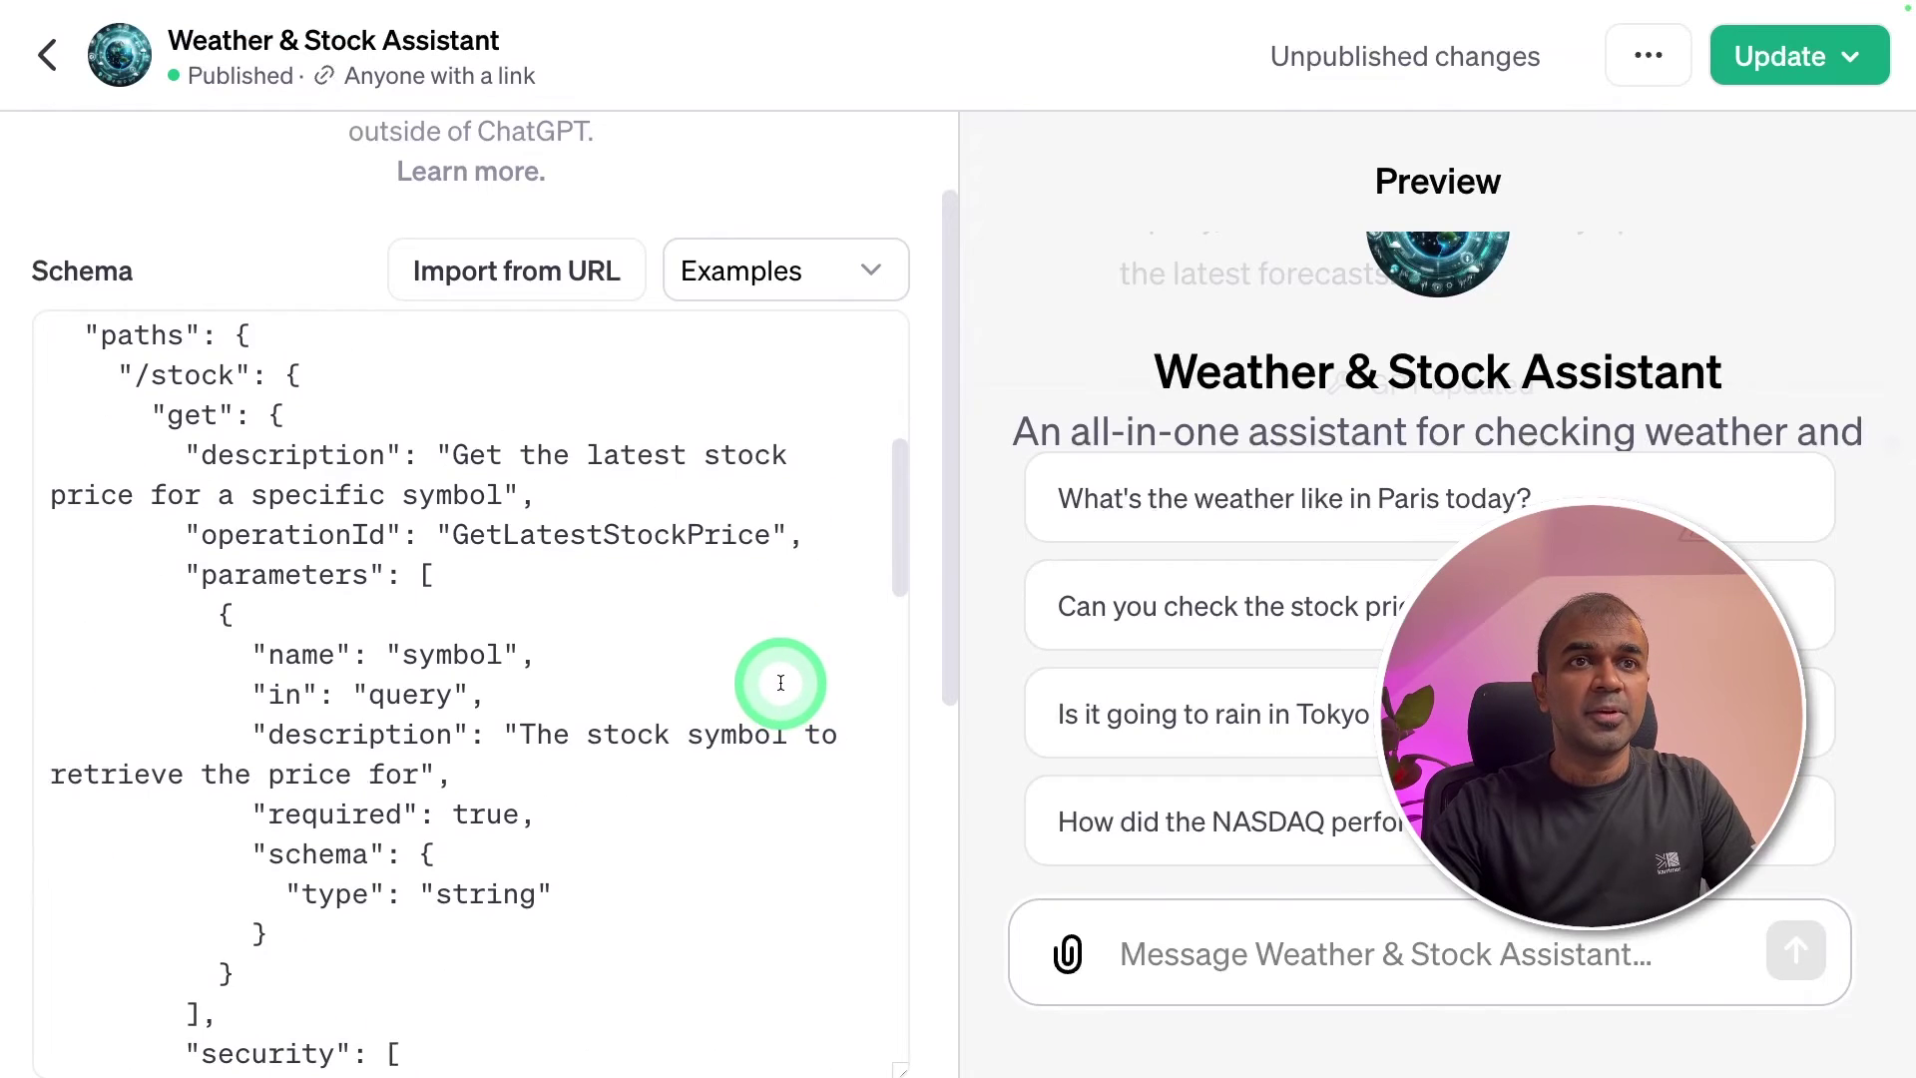
scroll(795, 807, down, 7)
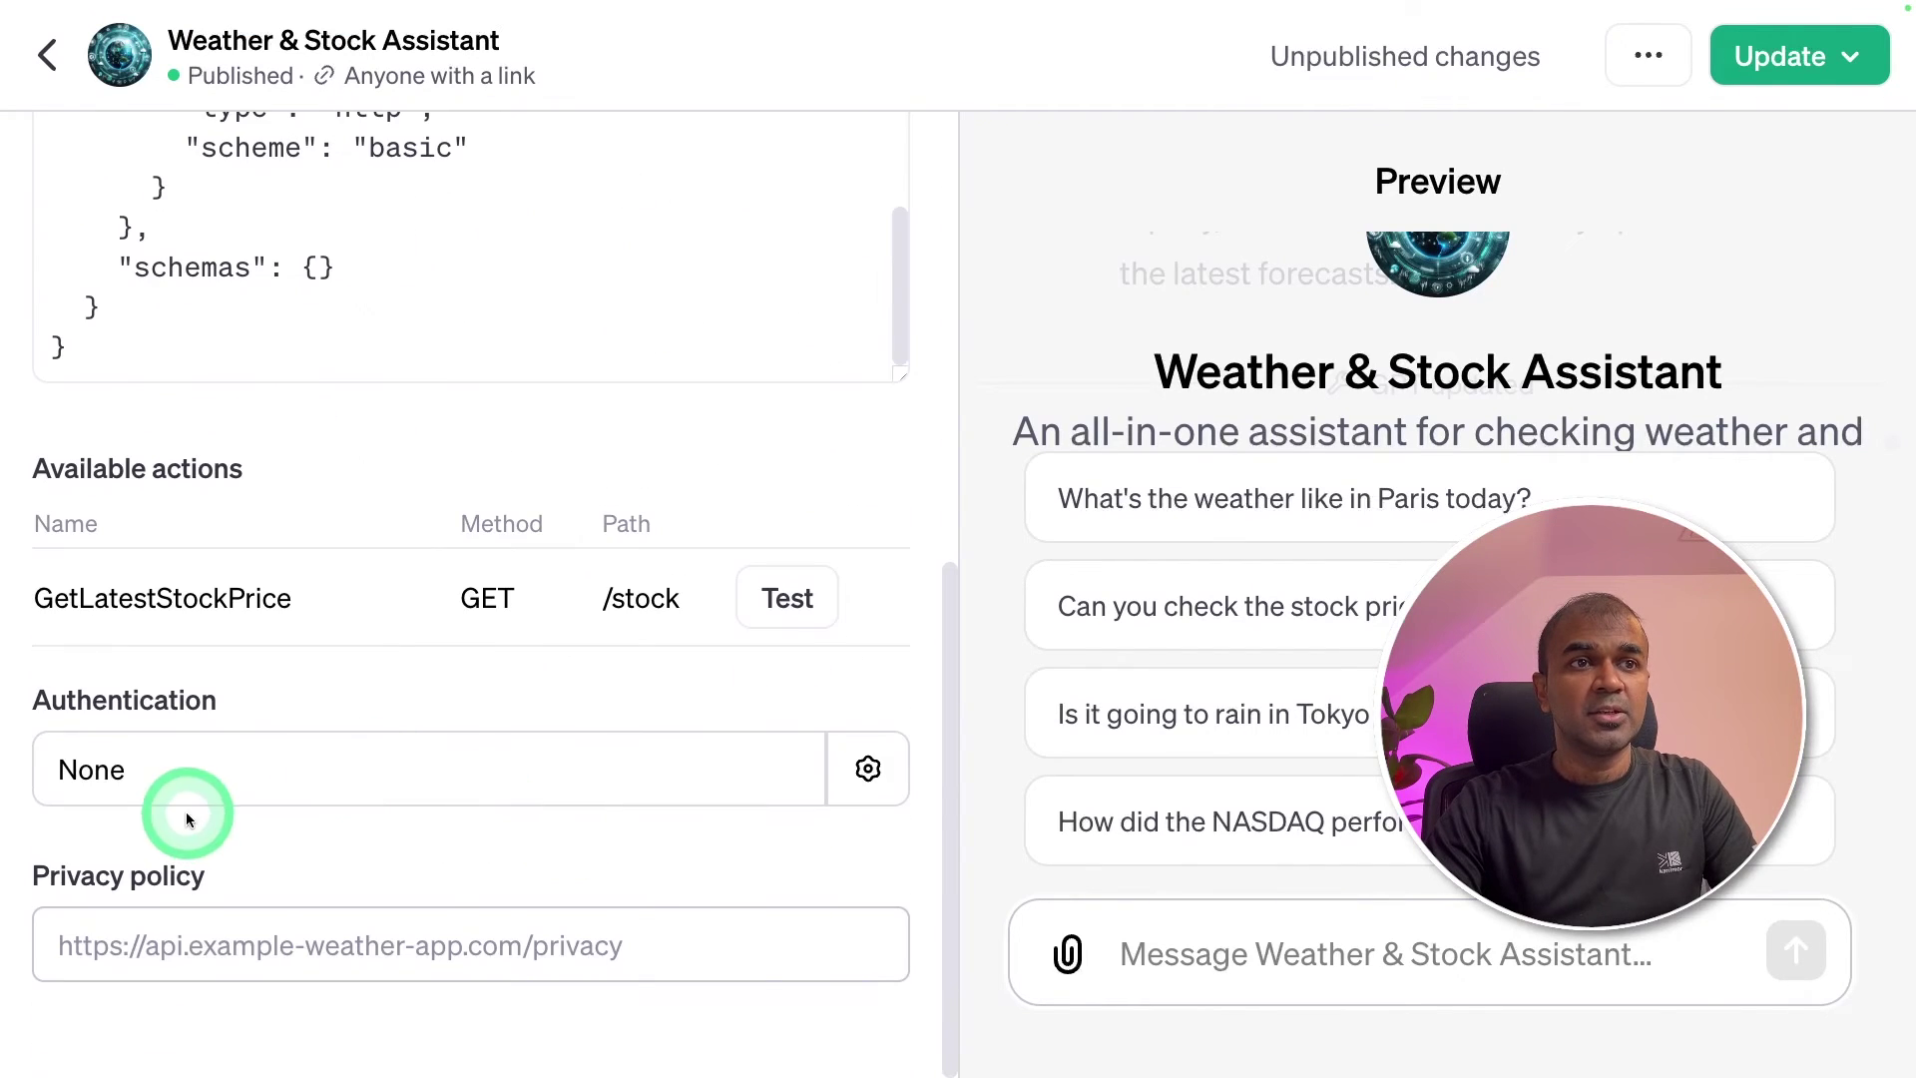
click(843, 790)
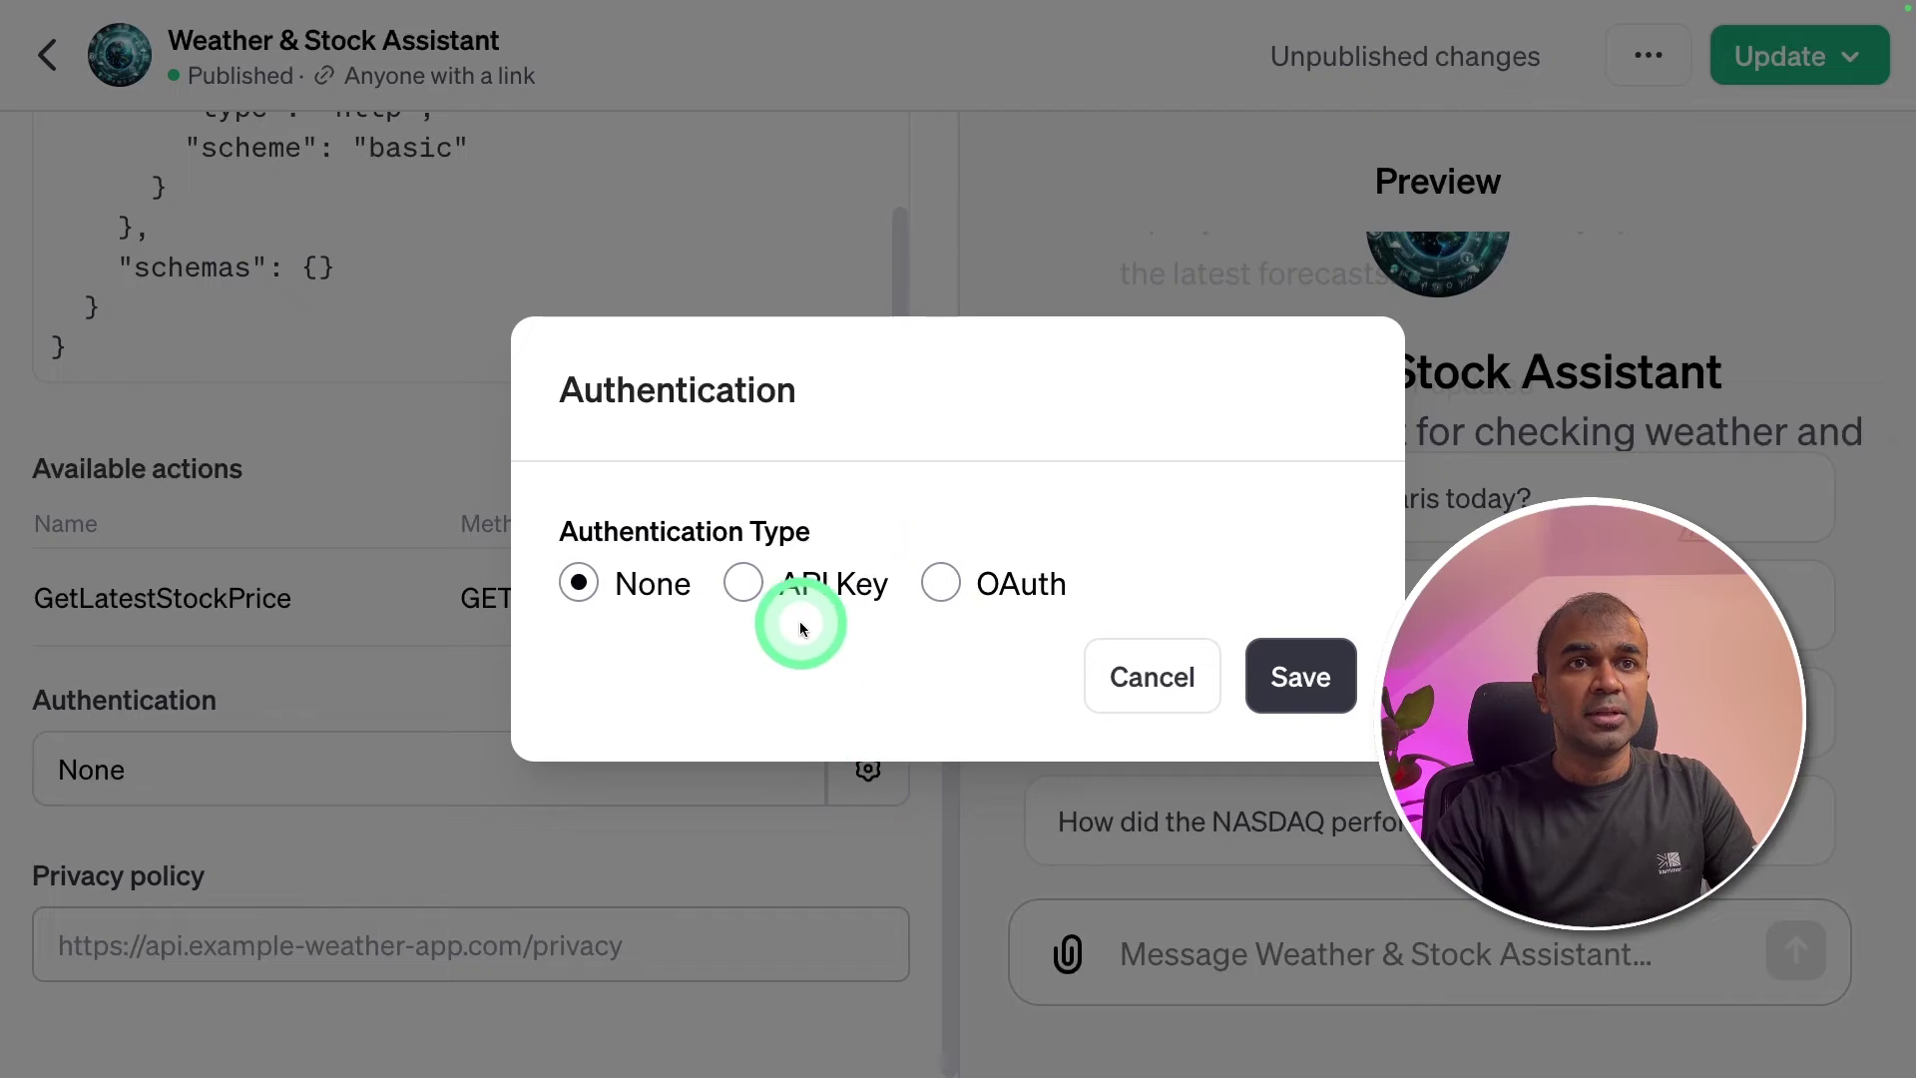
click(750, 581)
click(753, 586)
key(ctrl+v)
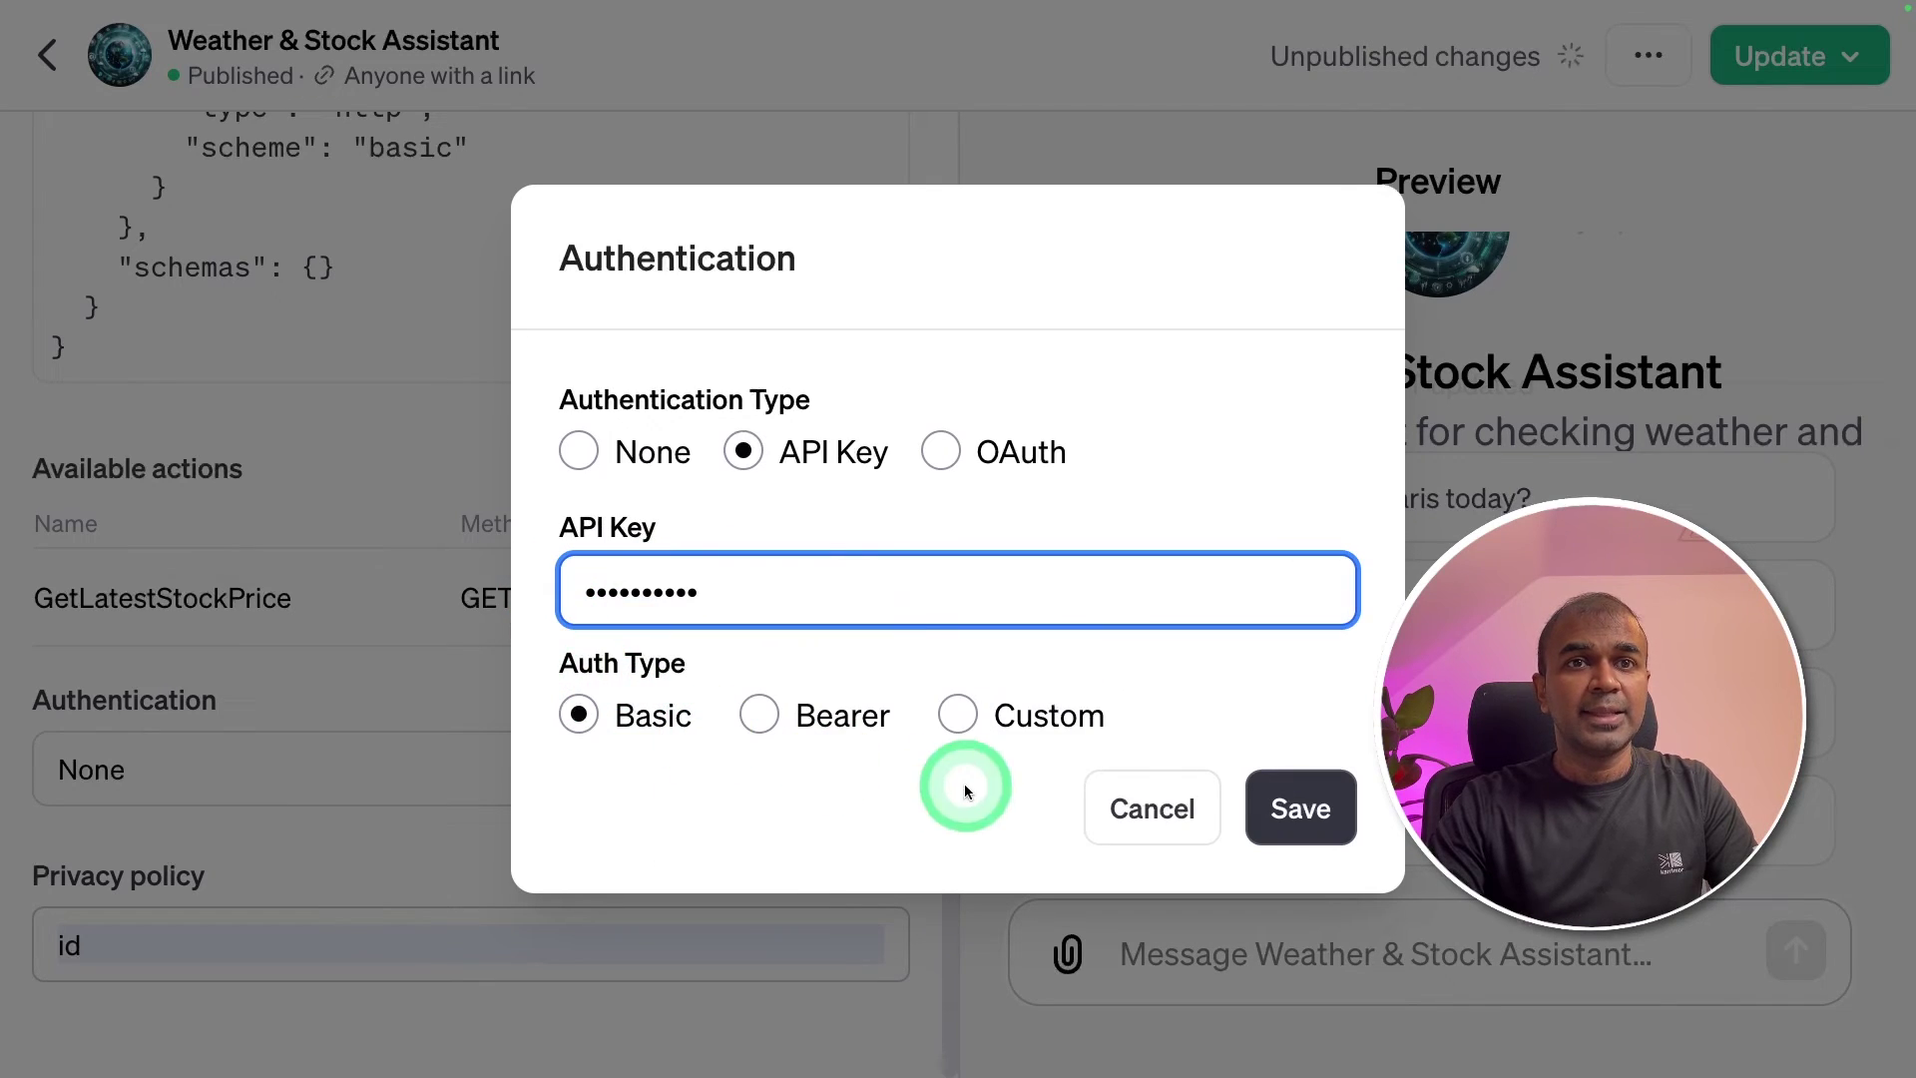
click(1320, 813)
Step: Fill the Privacy policy field with the suggested link
click(184, 941)
key(Down)
key(Return)
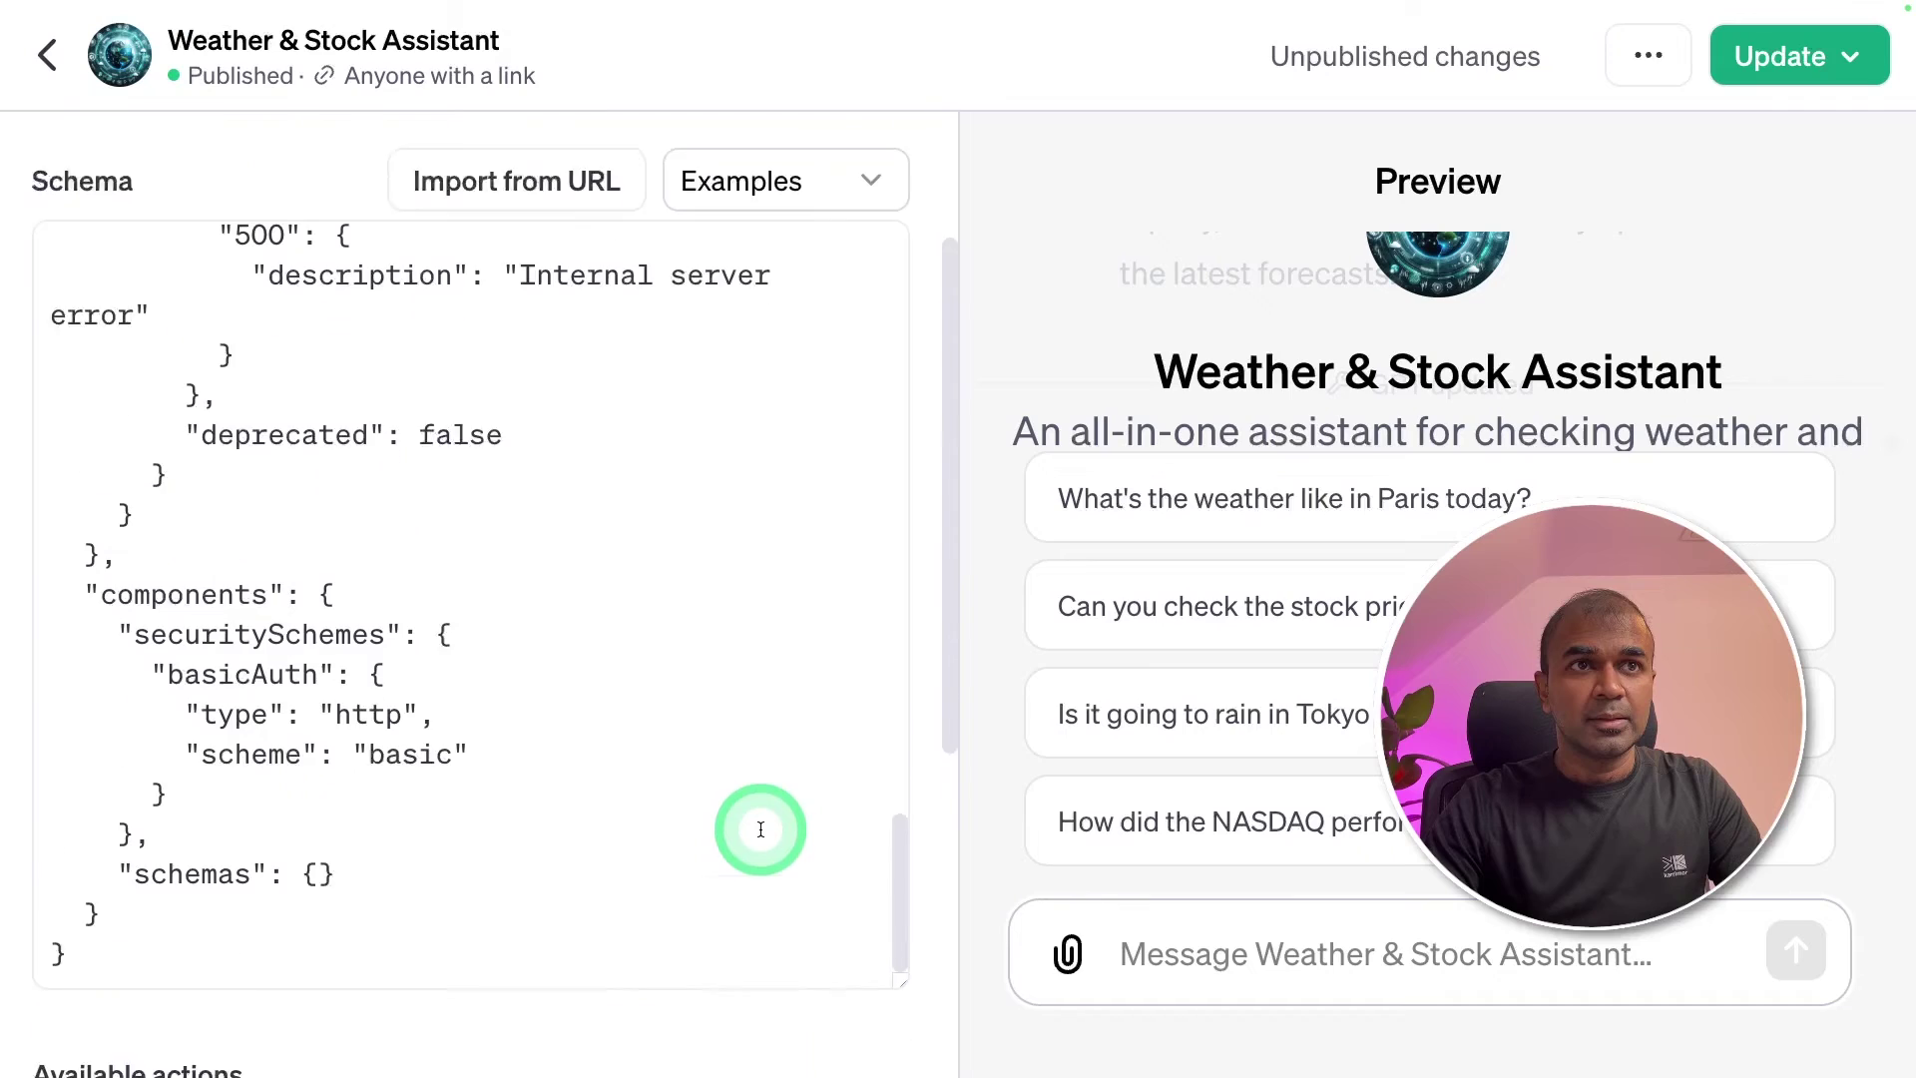
Step: Publish the updated Weather & Stock Assistant and go to its live chat page
scroll(761, 818, up, 10)
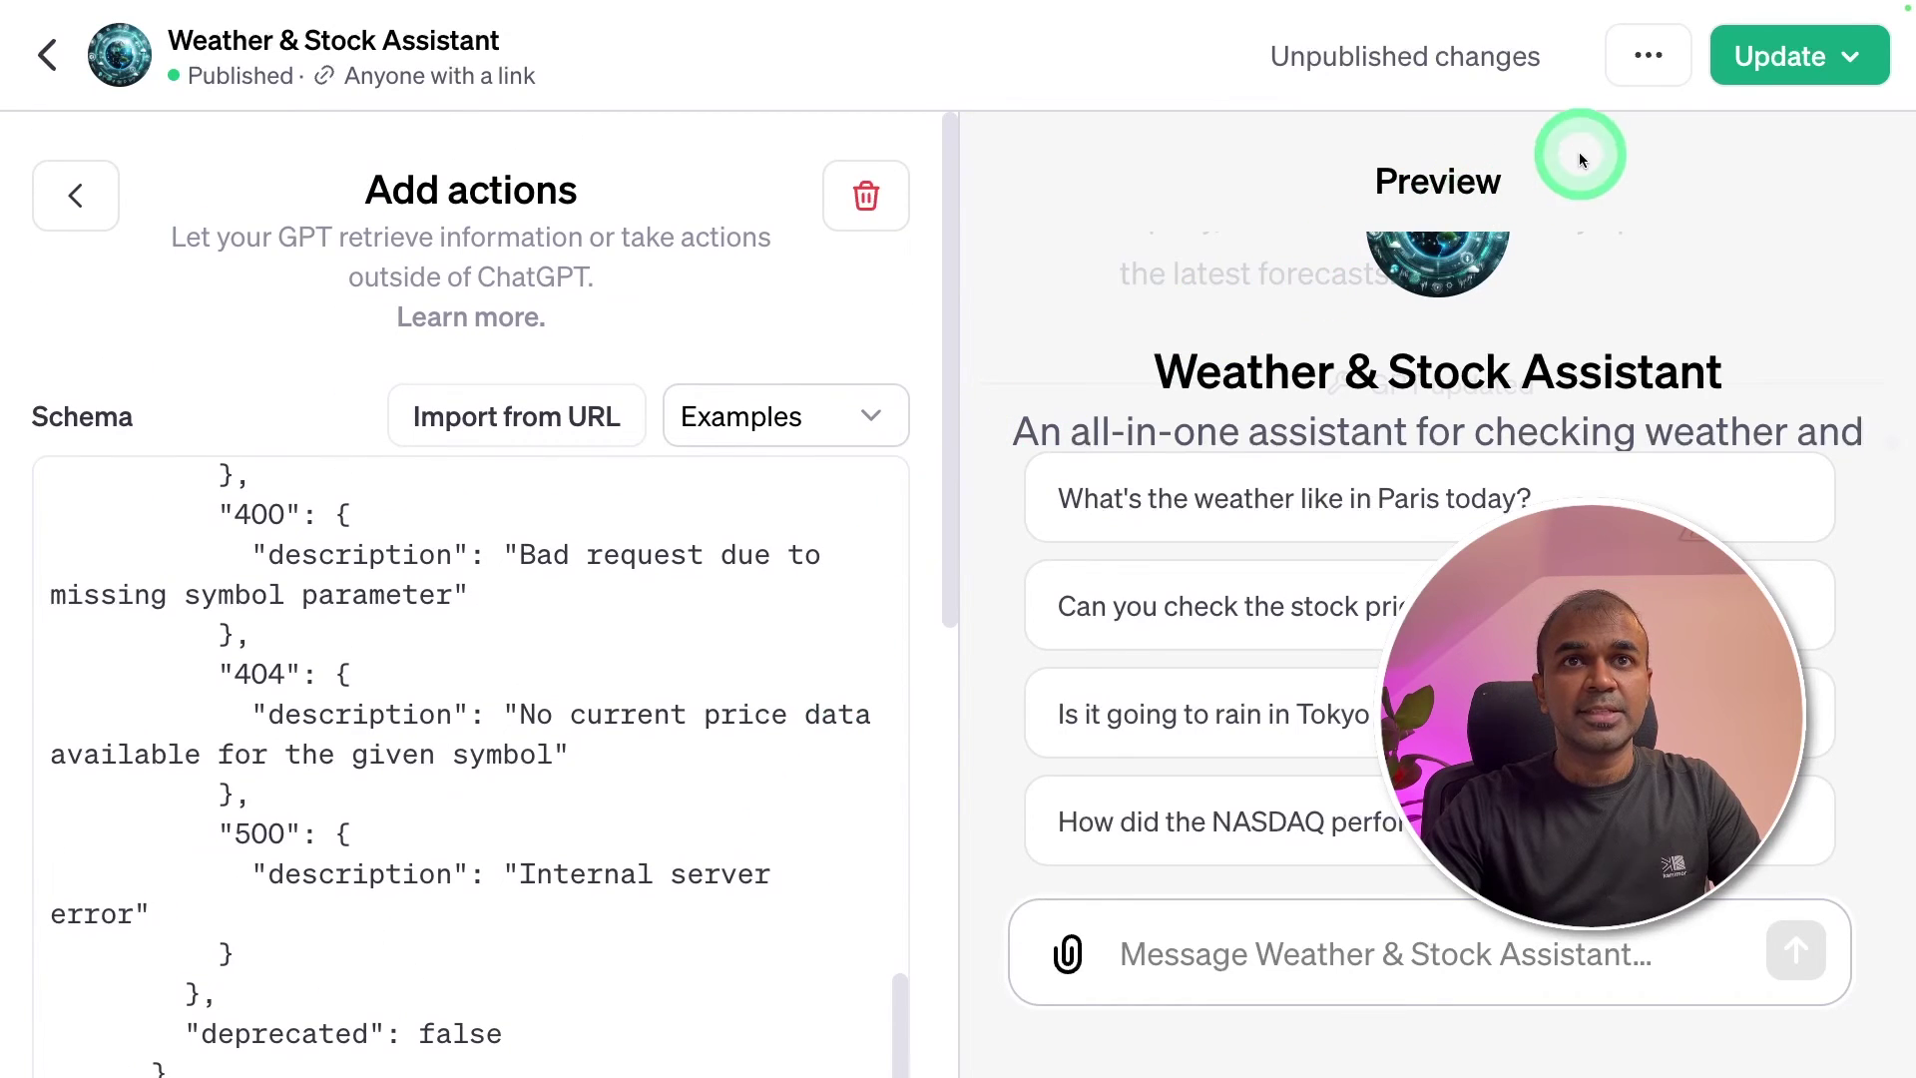
click(1799, 56)
click(1614, 638)
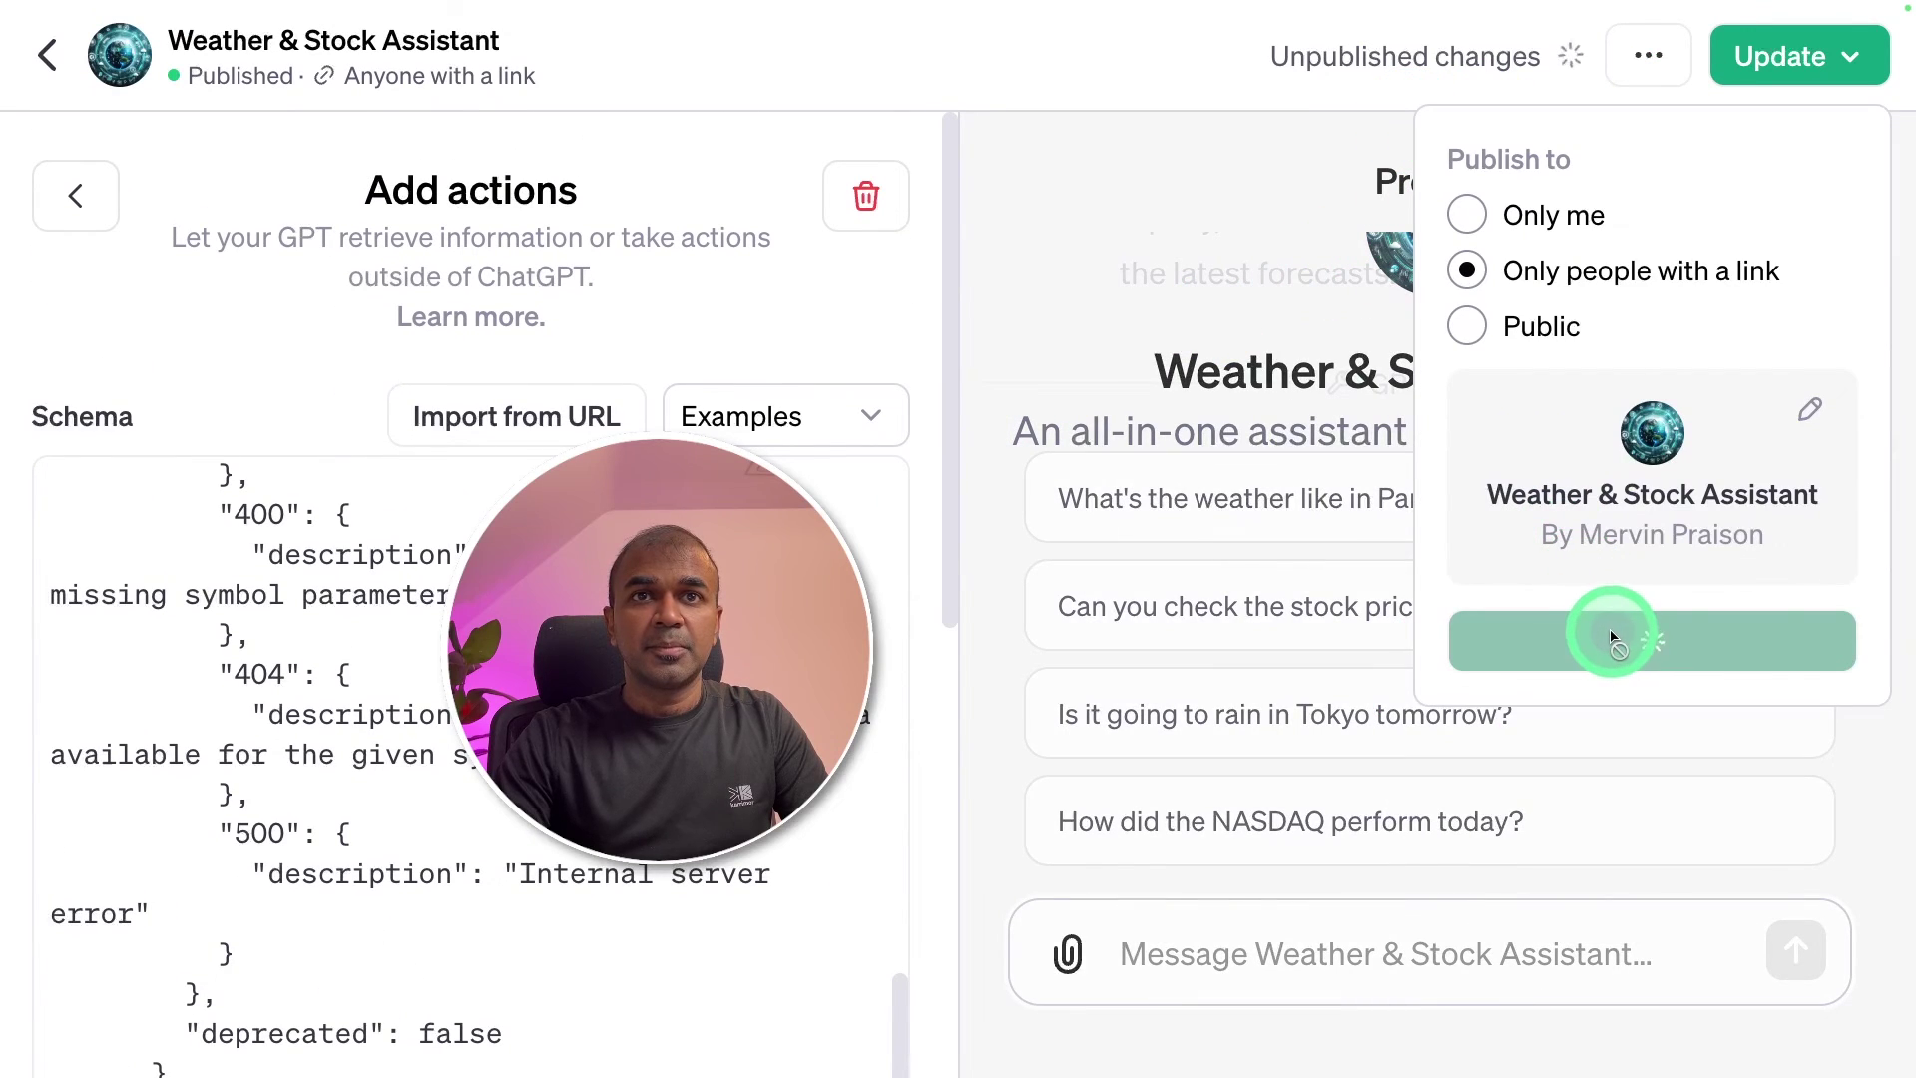
click(1616, 301)
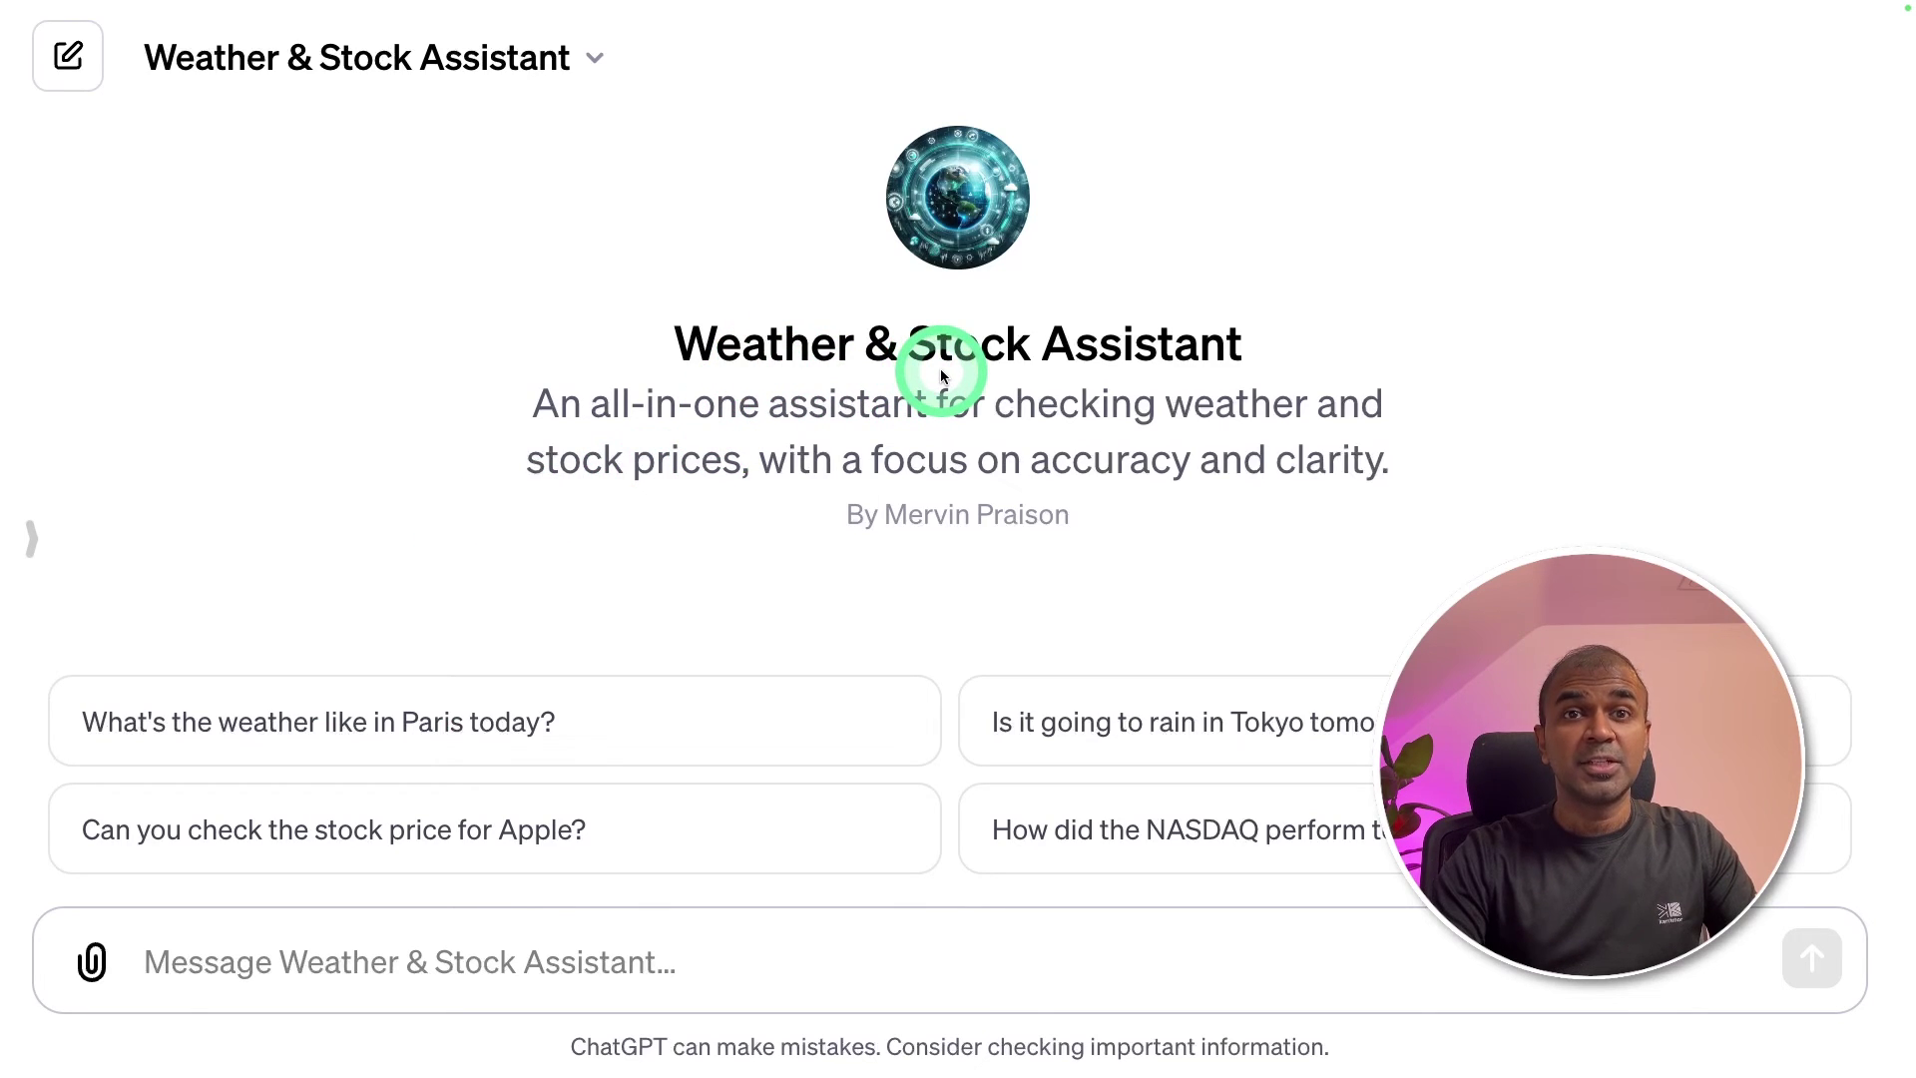
Step: Ask the GPT 'What is the stock price of Apple and what is the weather in London?' and always allow the API call
click(570, 952)
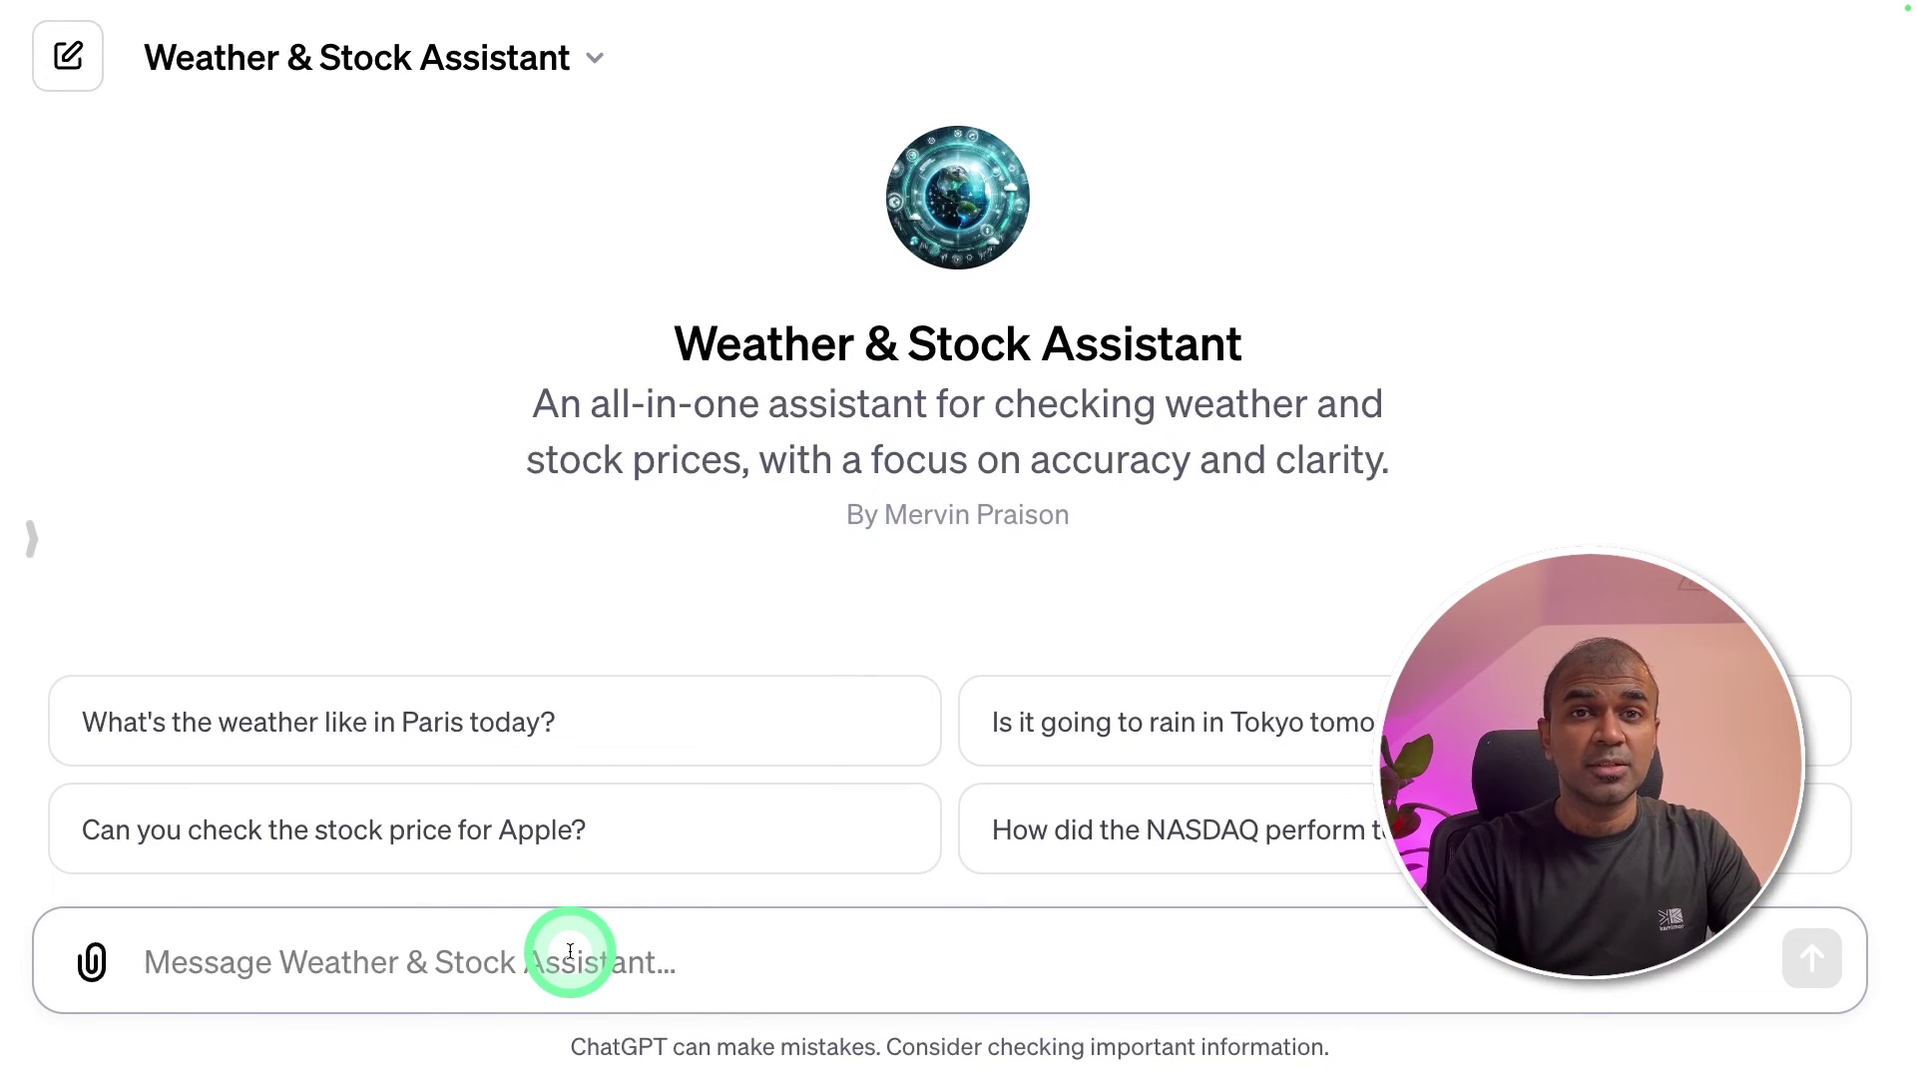
text(What is the stock price o)
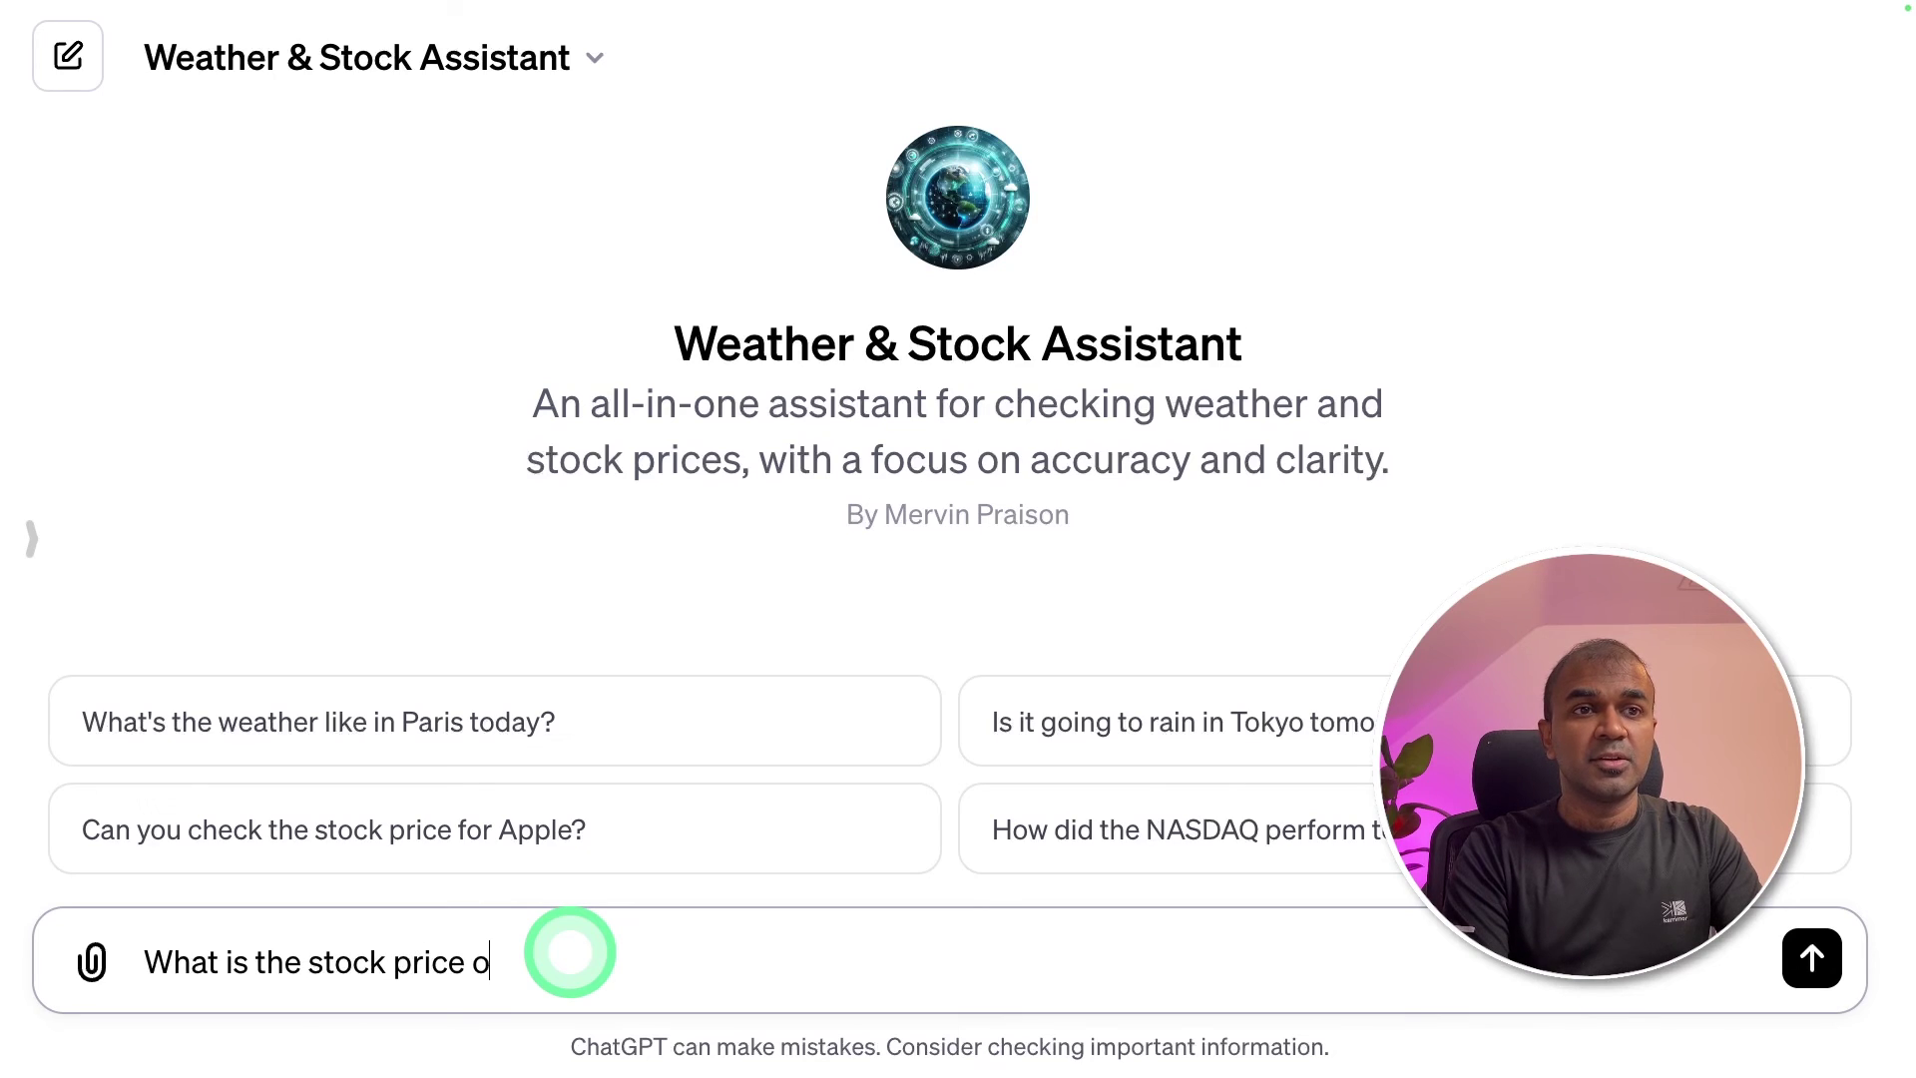
text(f Apple and what is the weather in Lon)
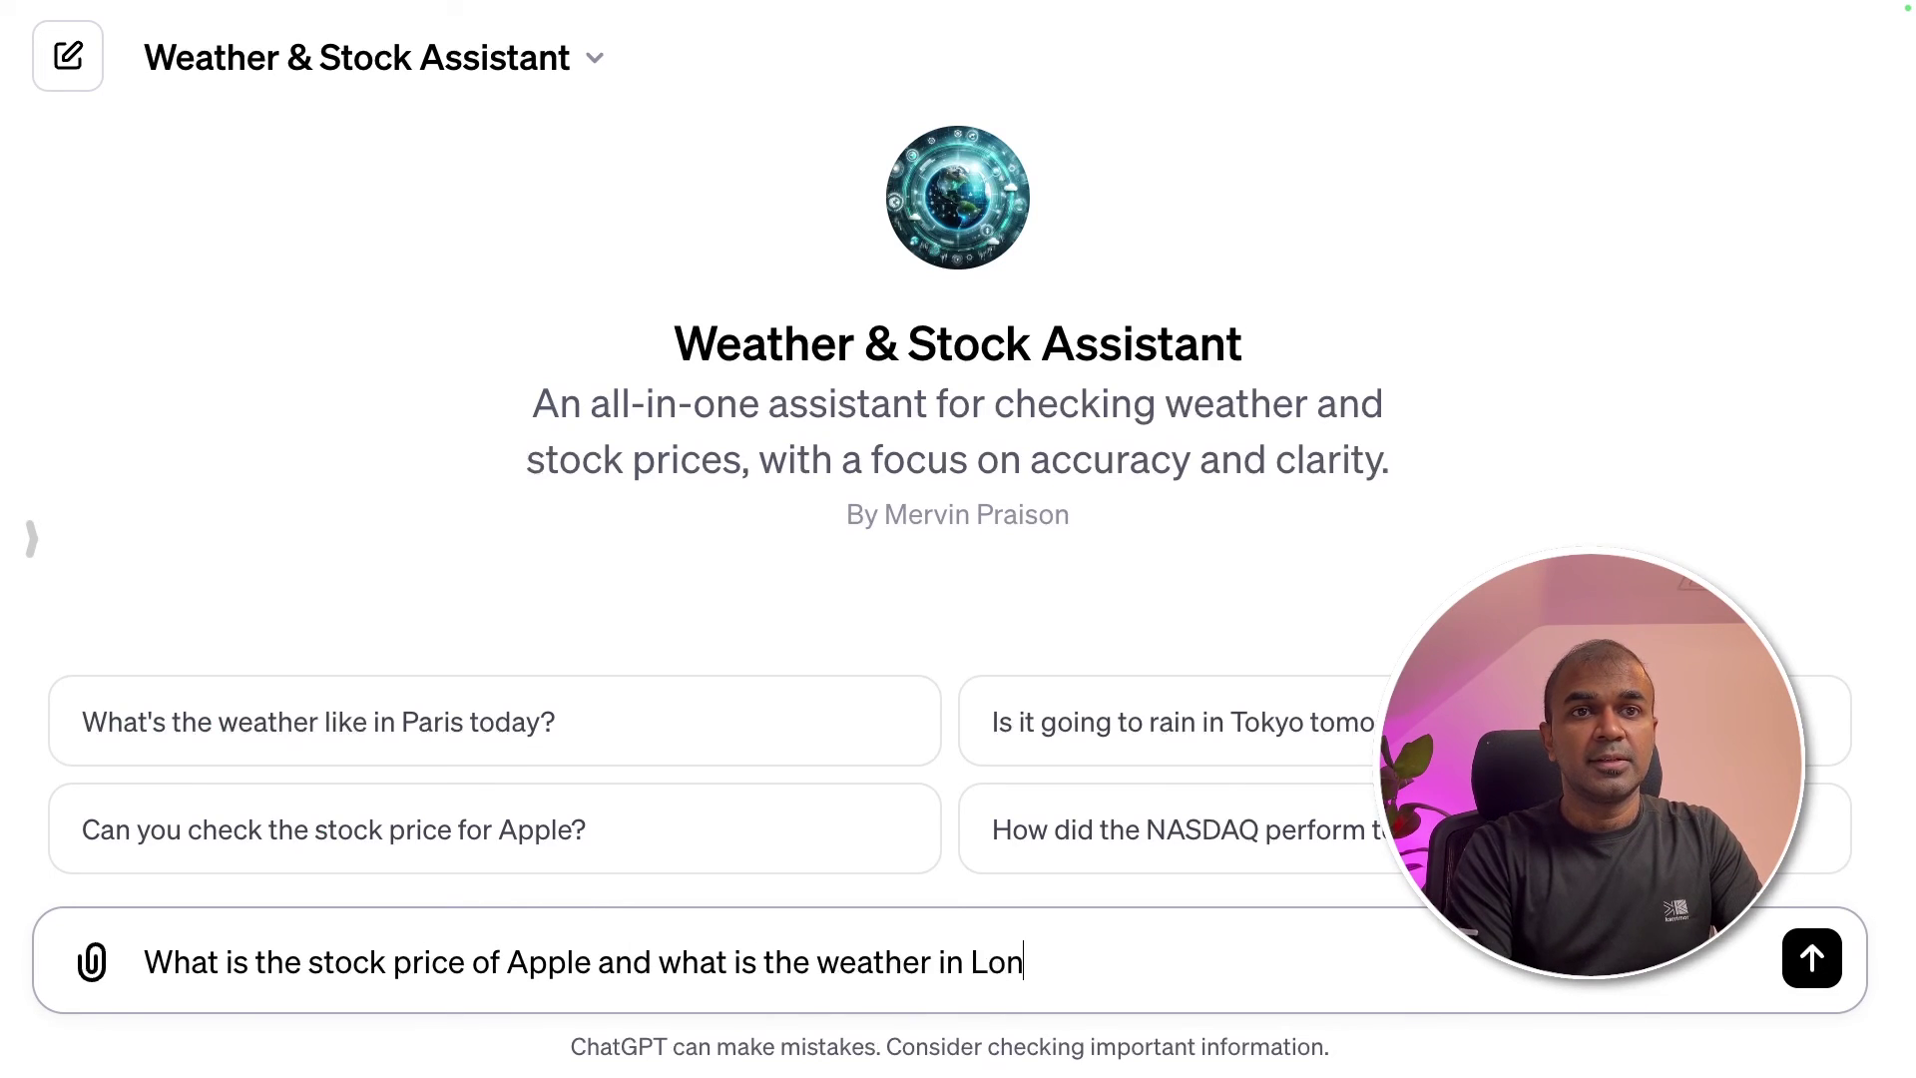
text(don?)
key(Return)
click(560, 502)
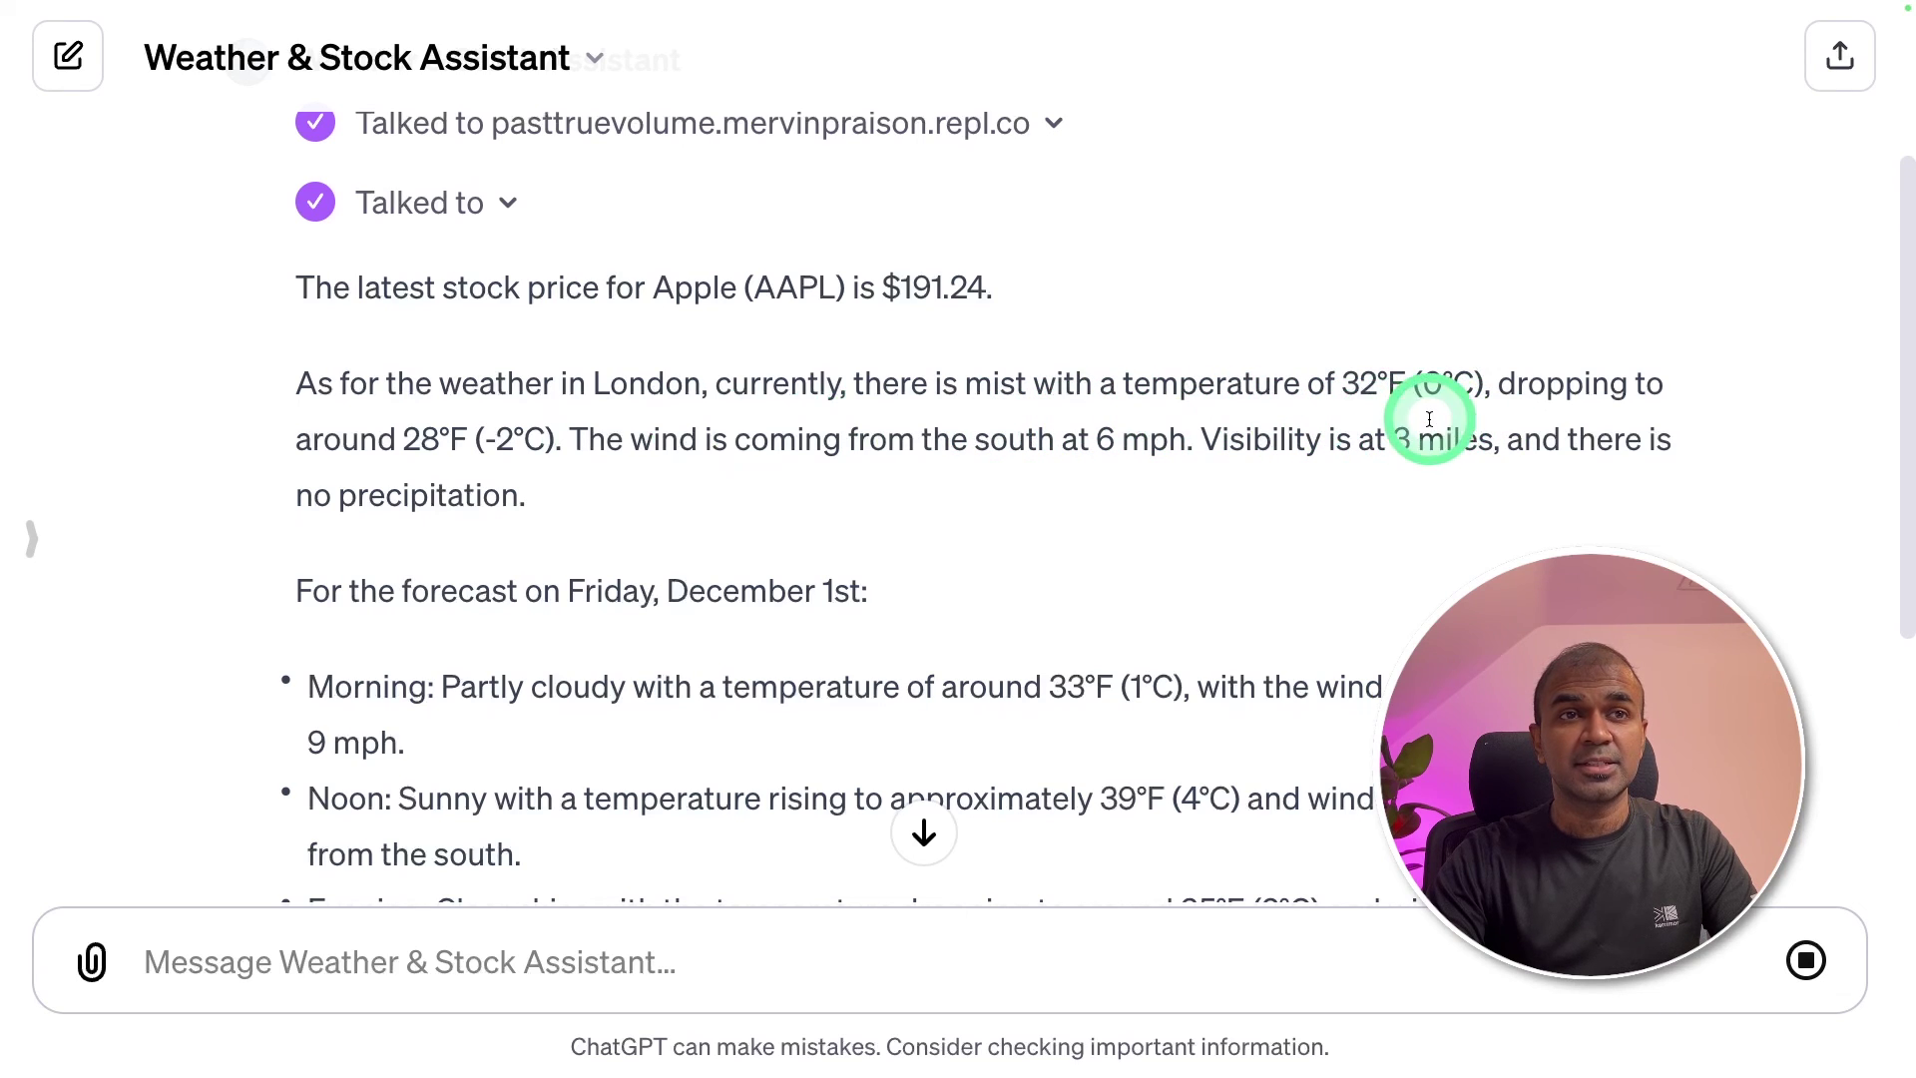
scroll(1201, 583, up, 2)
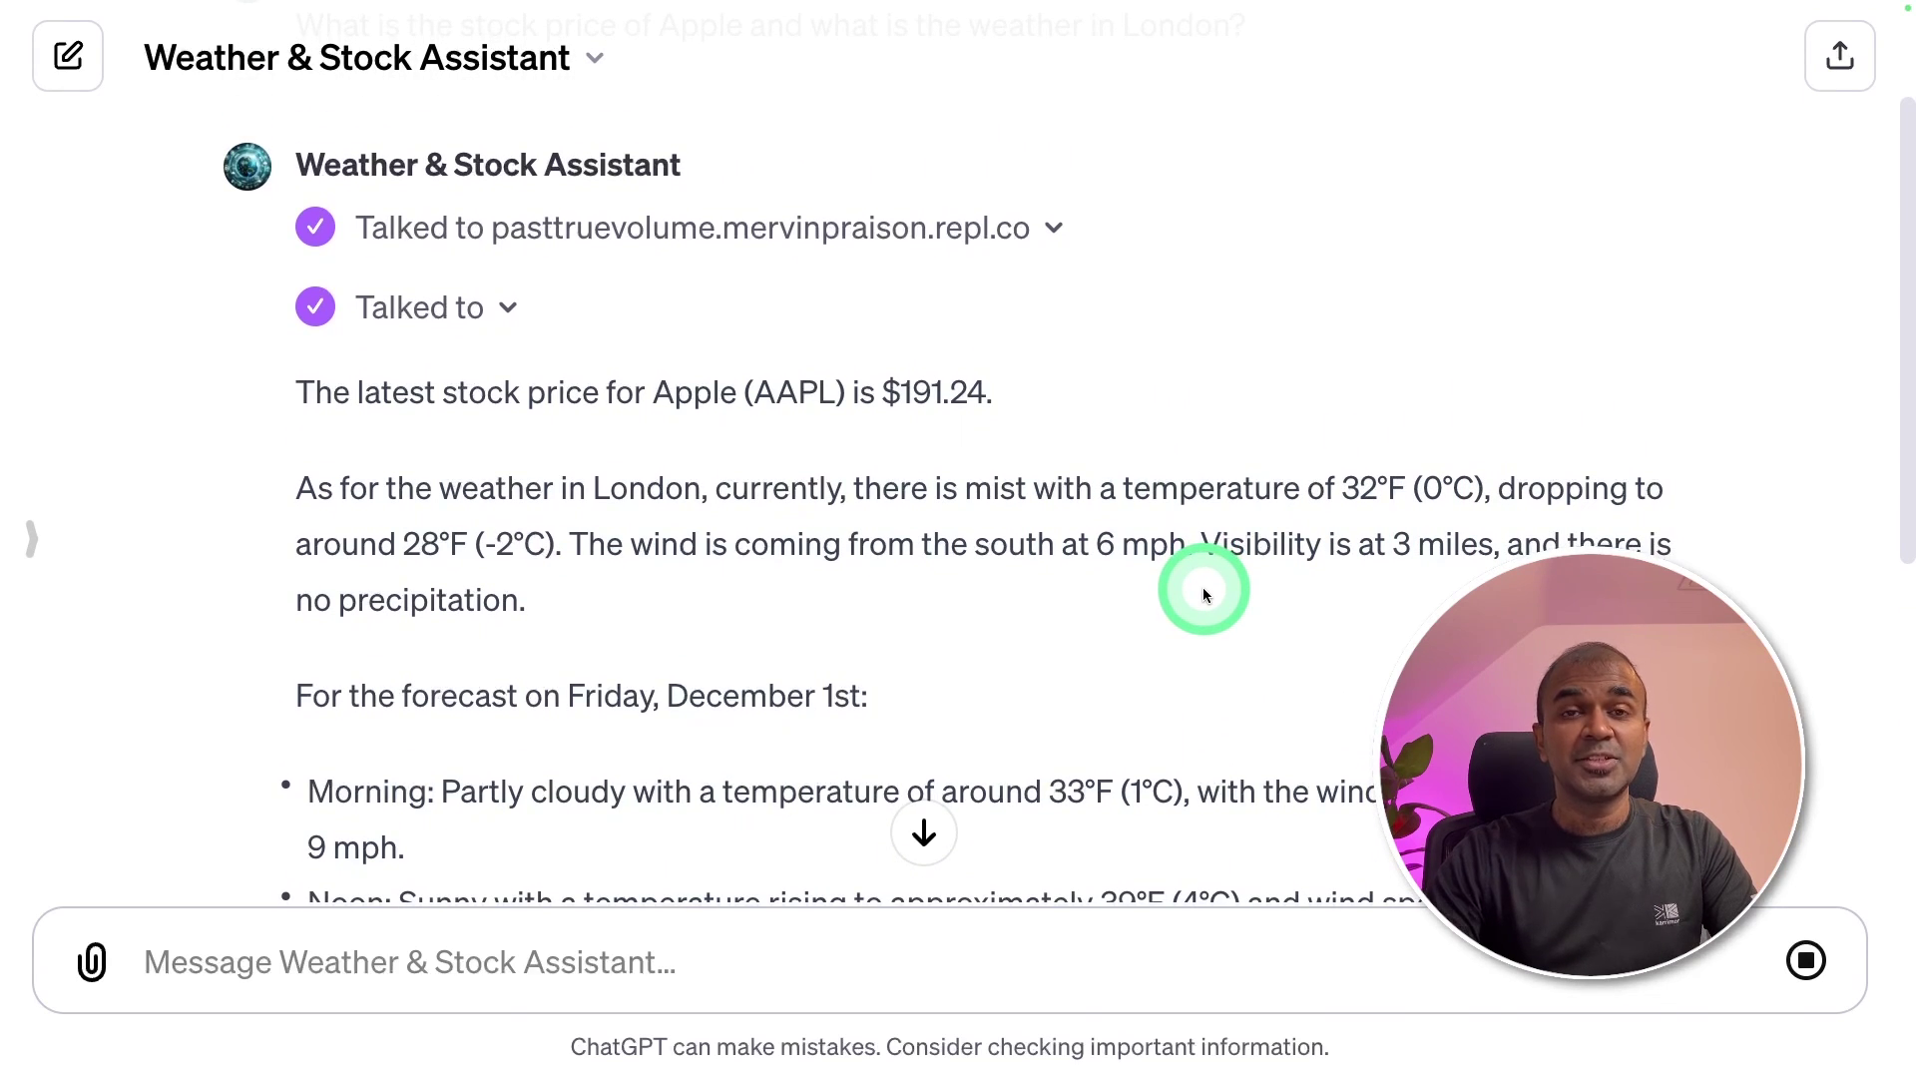